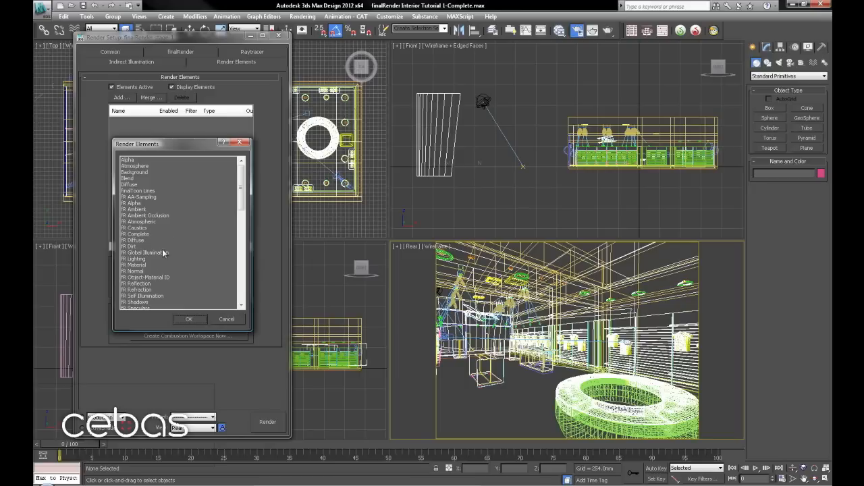
Add the fR Z-Depth and fR Ambient Occlusion render elements.
drag(242, 206, 241, 222)
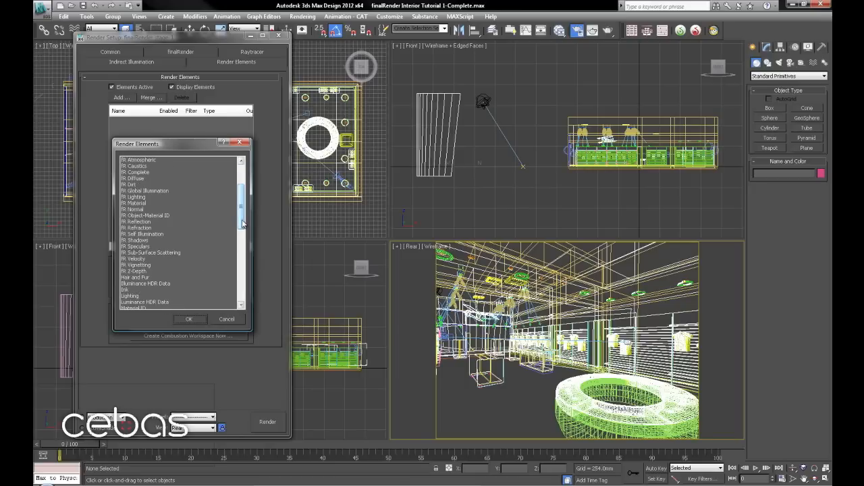
click(186, 272)
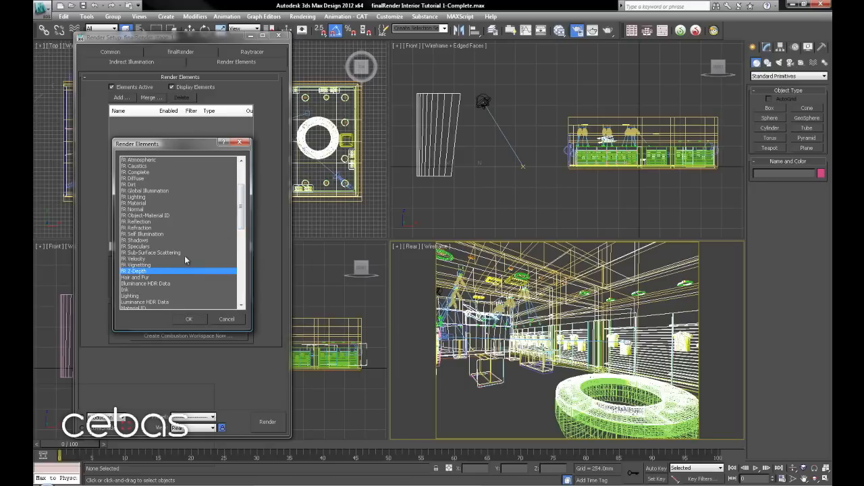
click(188, 320)
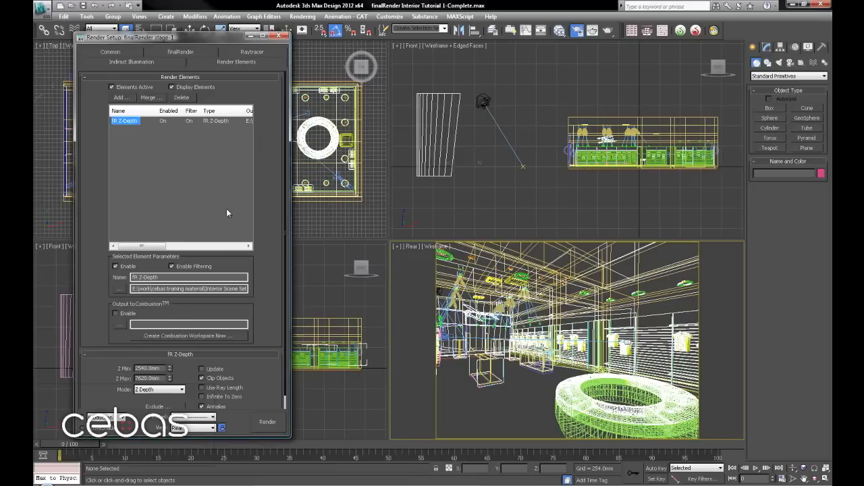
click(118, 97)
click(153, 216)
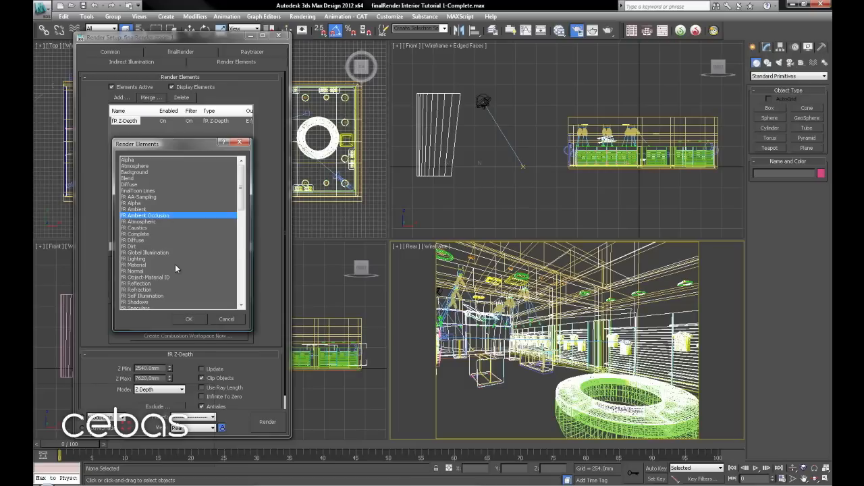
click(190, 319)
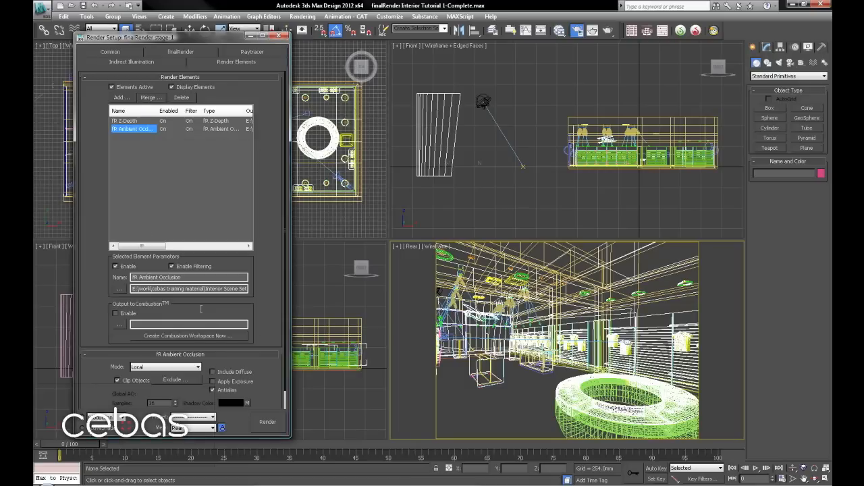
Set the Z Max of the fR Z-Depth element to 30000 mm.
click(128, 121)
drag(261, 274, 260, 260)
double_click(145, 366)
text(3)
key(Return)
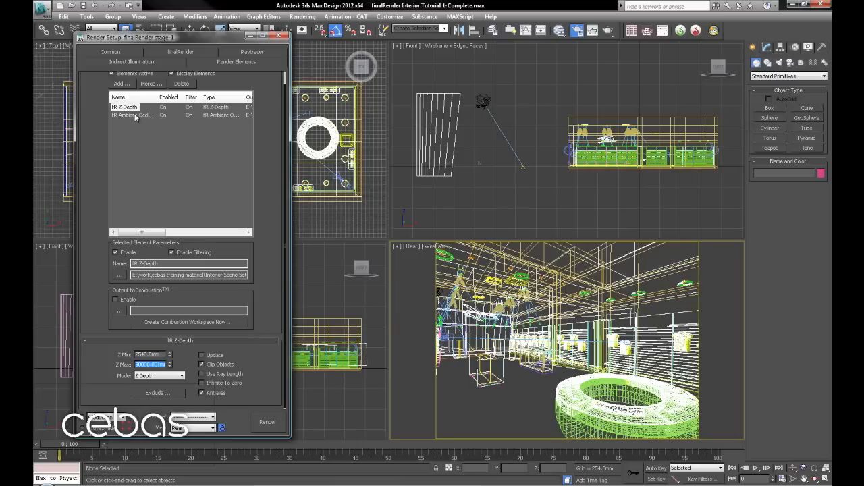
Set the fR Ambient Occlusion element to Global mode with a max distance of 250 mm.
click(135, 117)
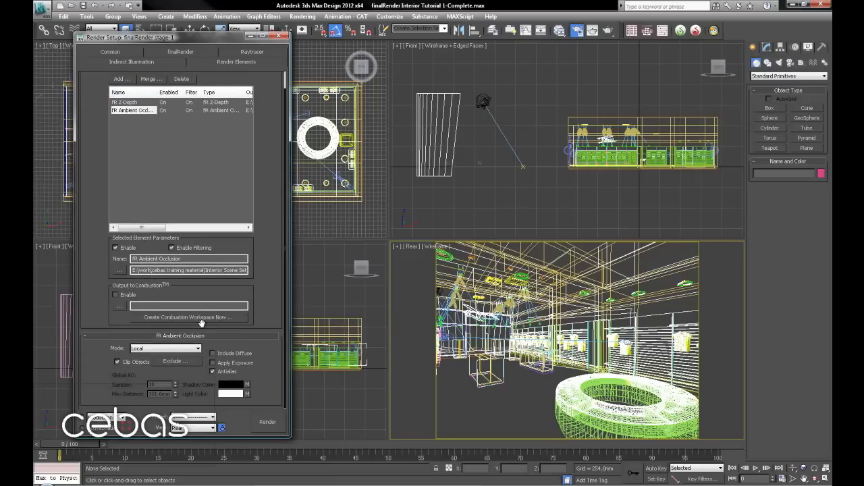
click(180, 350)
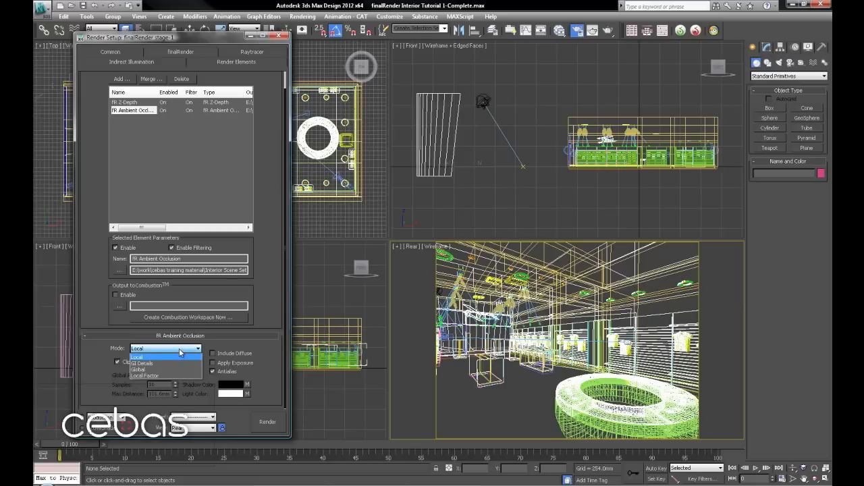
click(145, 370)
double_click(161, 393)
text(1000)
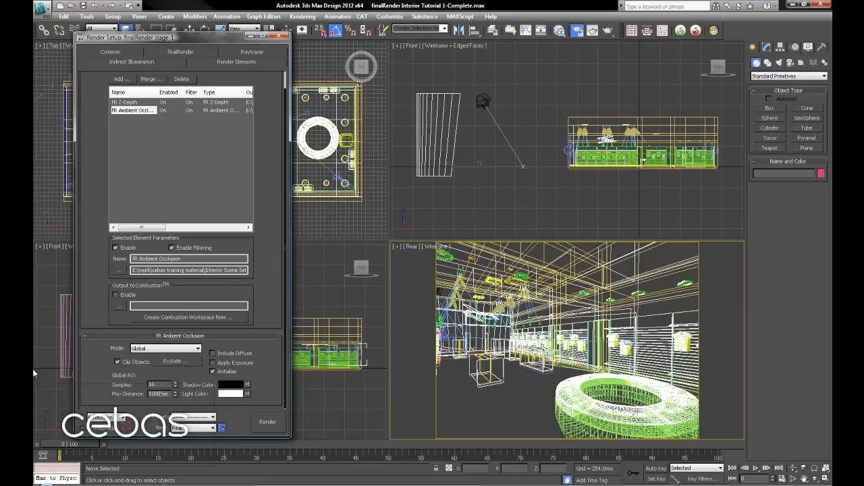
key(BackSpace)
key(BackSpace)
text(50)
key(Return)
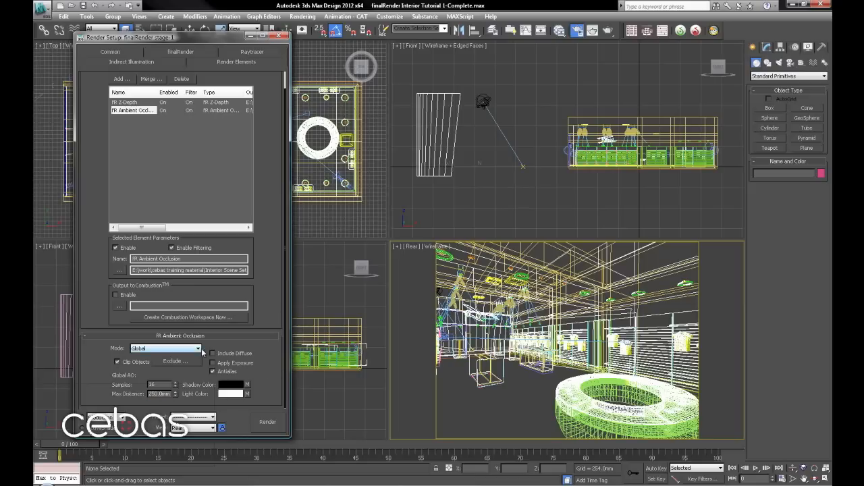
Add an fR Complete render element and rename it "frc - floor".
click(122, 79)
click(143, 234)
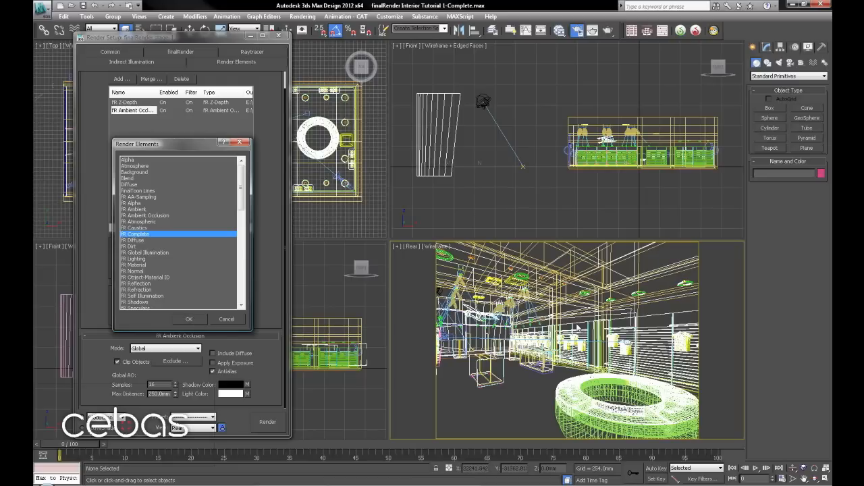
click(189, 320)
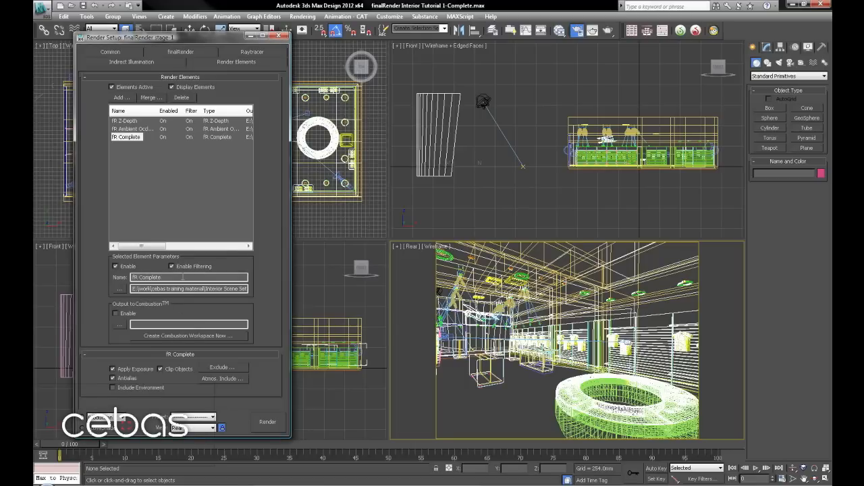
key(BackSpace)
key(BackSpace)
key(BackSpace)
key(BackSpace)
key(BackSpace)
key(BackSpace)
key(BackSpace)
key(BackSpace)
key(BackSpace)
key(BackSpace)
key(BackSpace)
key(BackSpace)
key(BackSpace)
key(BackSpace)
key(BackSpace)
text(frc - floo)
Restrict the "frc - floor" element to include only the Floor object.
click(220, 367)
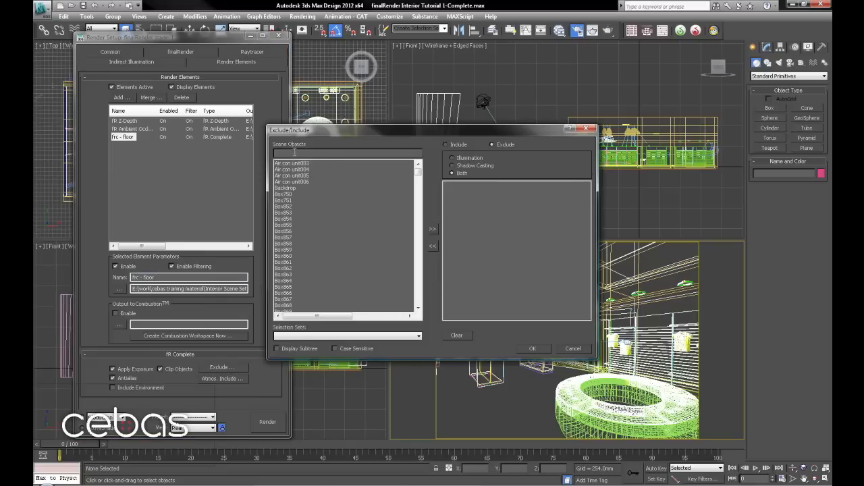
click(285, 287)
key(f)
key(l)
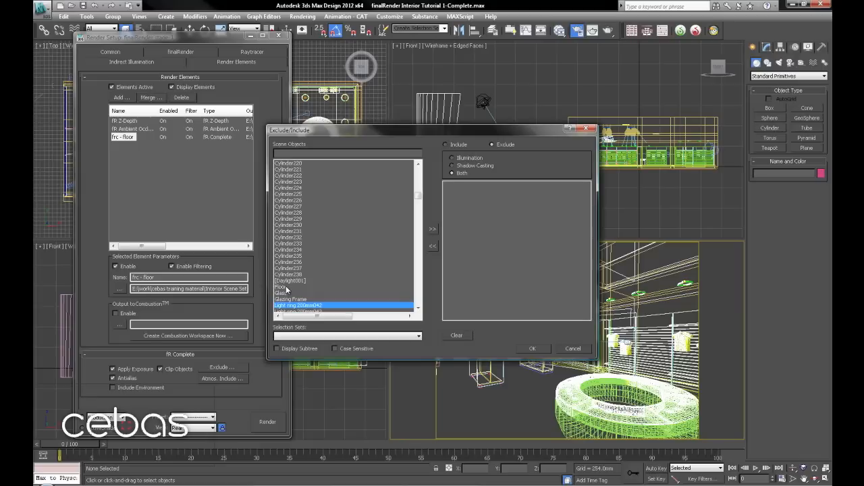
click(282, 287)
click(432, 229)
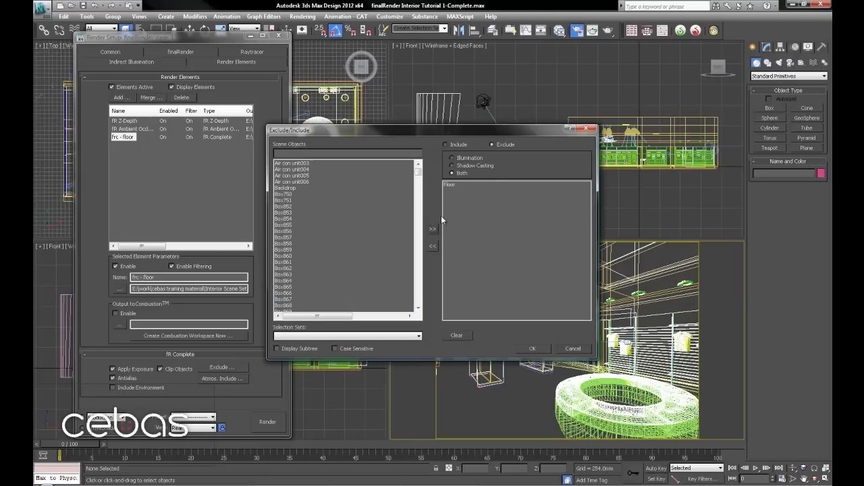
click(459, 145)
click(532, 350)
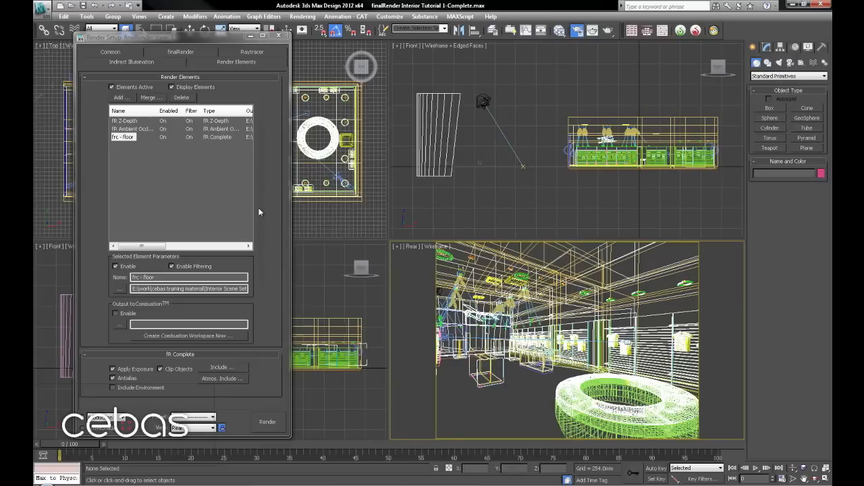
Add another fR Complete render element and rename it "frc - lights".
click(122, 98)
click(153, 253)
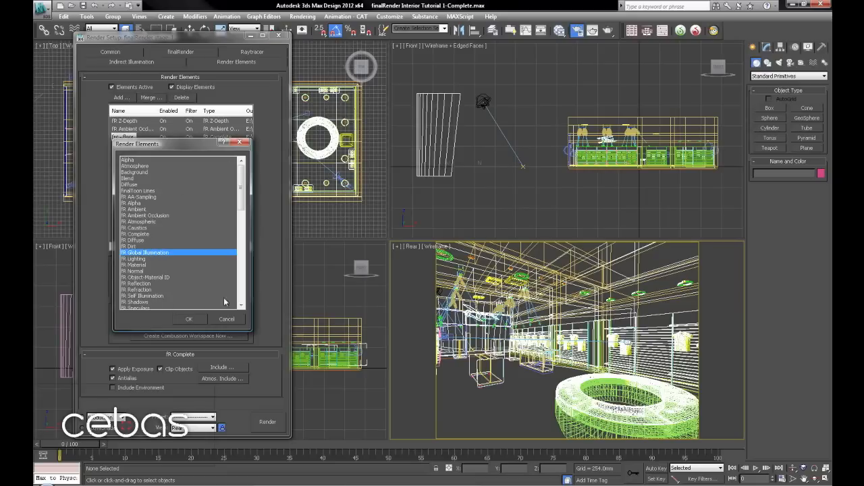
click(146, 234)
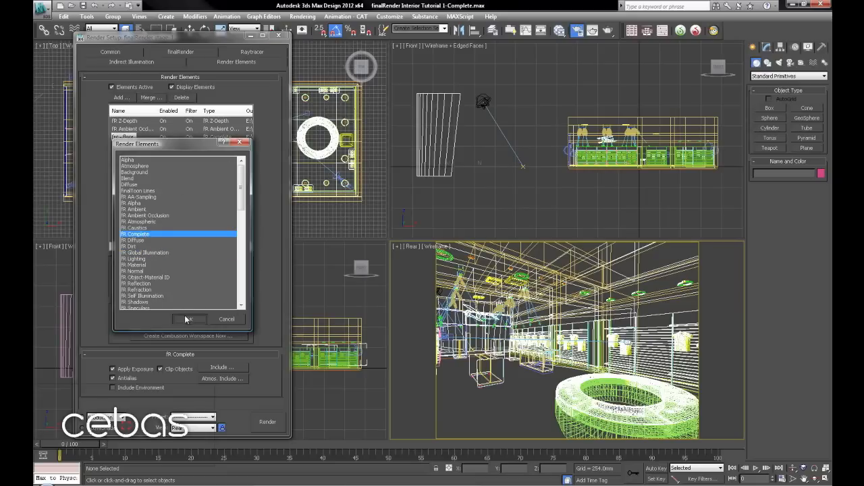
click(187, 320)
drag(164, 276, 82, 273)
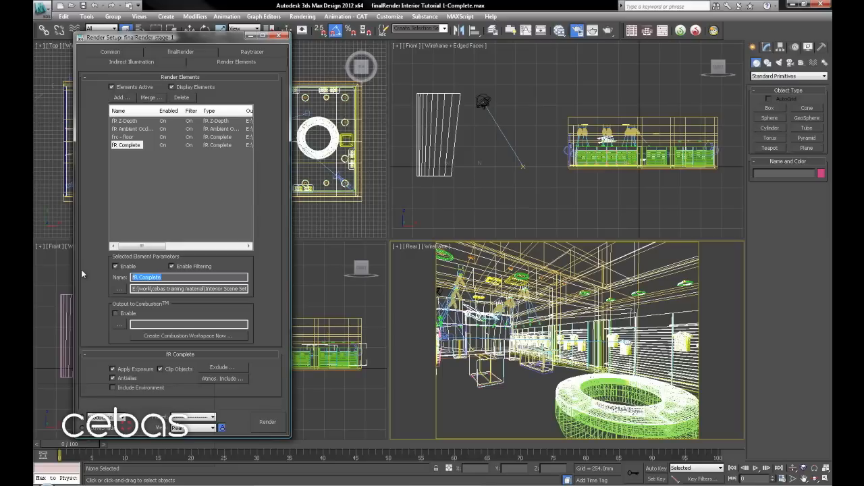
text(frc - lights)
Restrict the "frc - lights" element to include only the objects of the "light" selection set.
click(220, 368)
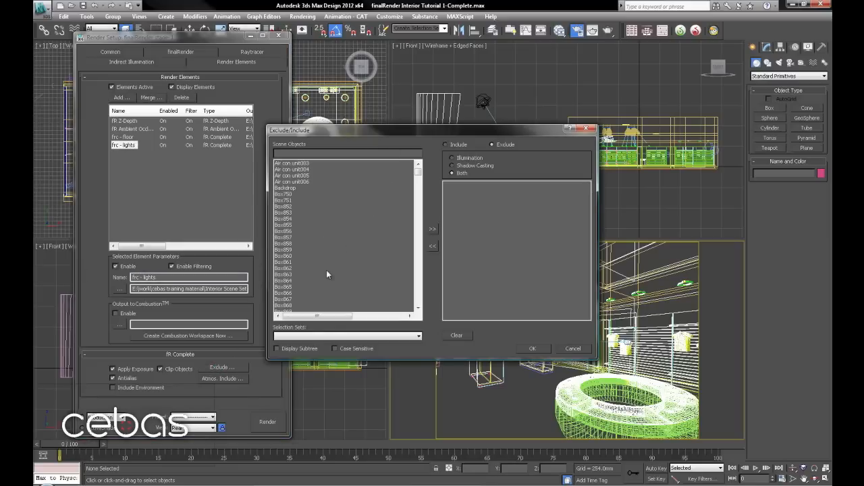
click(313, 335)
click(317, 348)
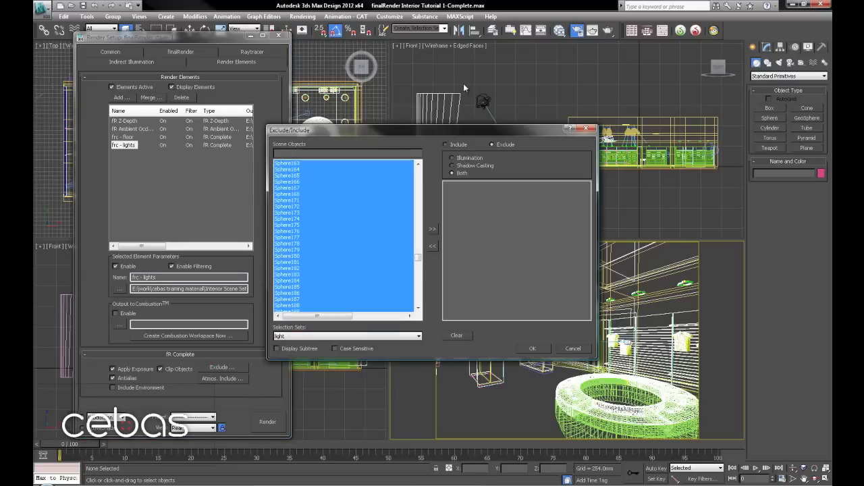
click(450, 146)
click(433, 230)
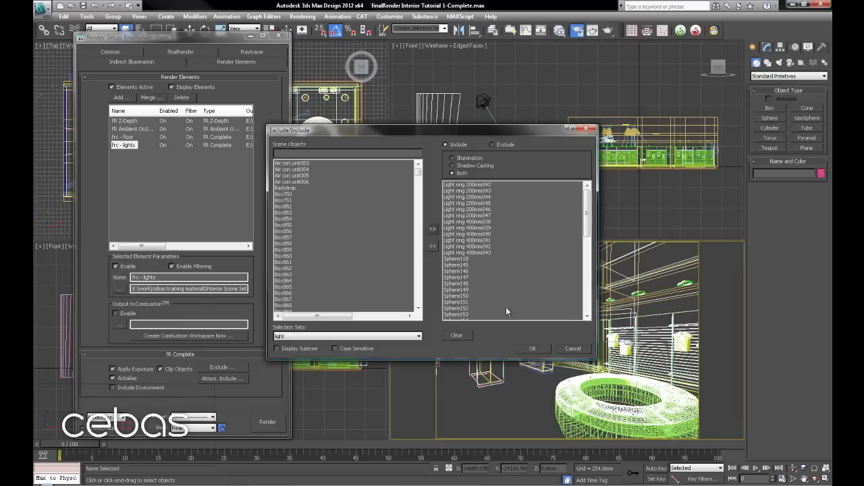
click(533, 349)
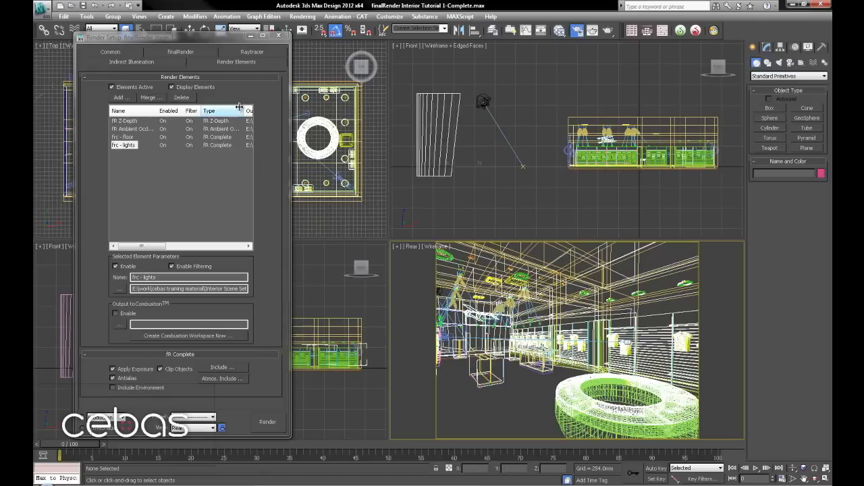
click(120, 97)
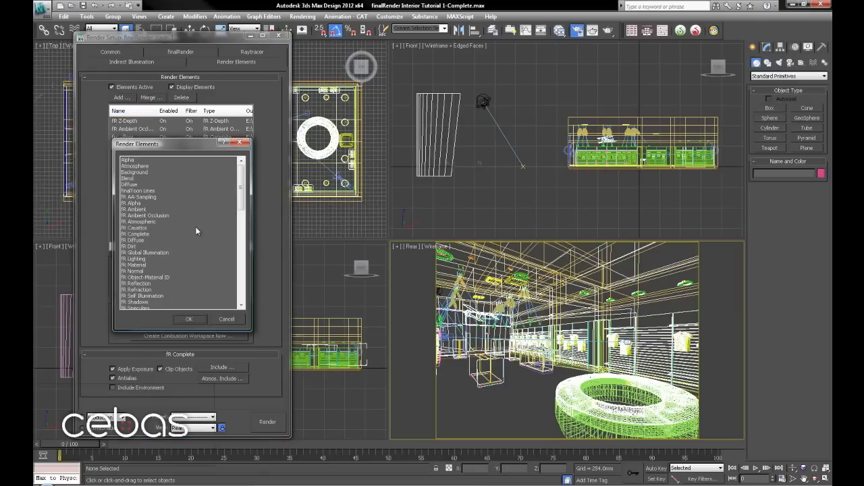
drag(241, 197, 241, 213)
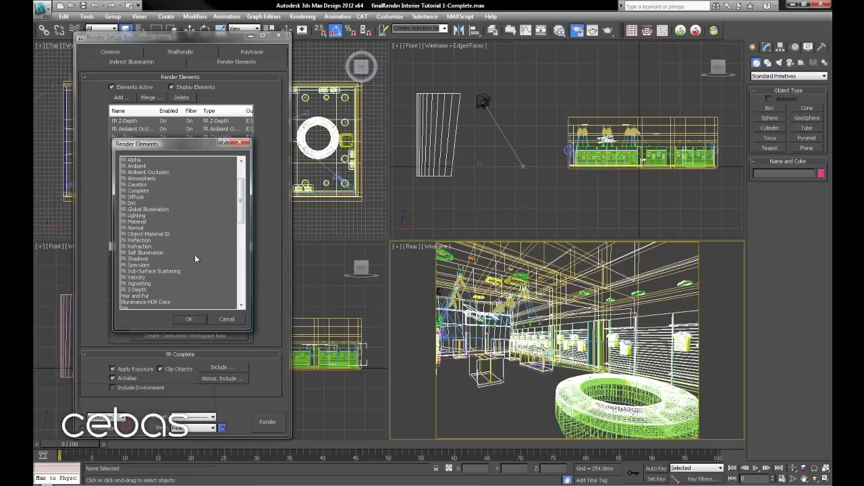
click(226, 319)
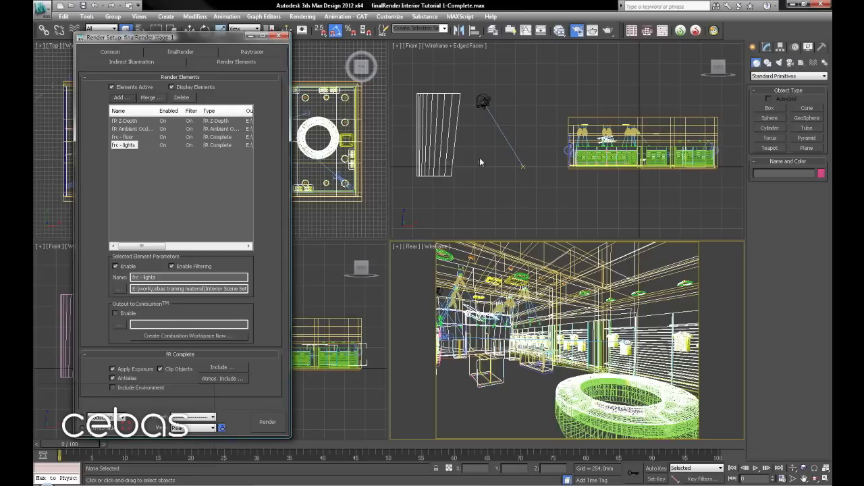
Assign a material ID channel to the Accent material in the Slate Material Editor.
click(560, 33)
scroll(378, 135, down, 1)
middle_drag(376, 133, 385, 82)
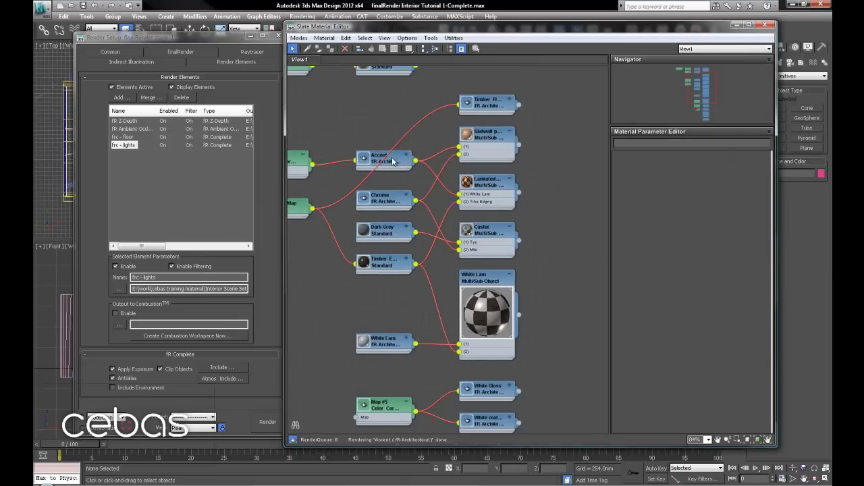
double_click(384, 160)
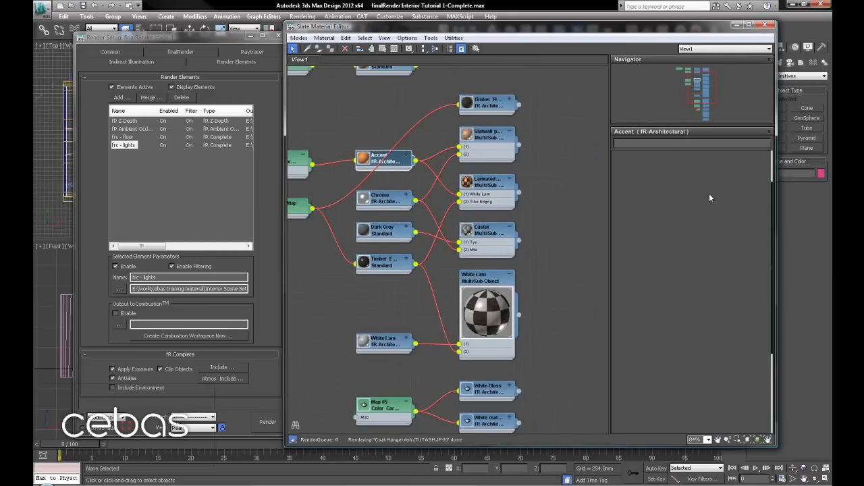
right_click(403, 166)
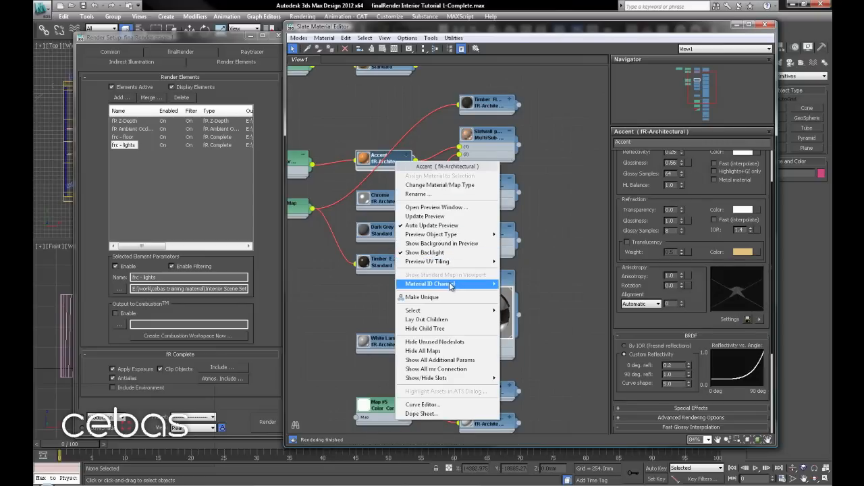
mouse_move(453, 285)
click(517, 295)
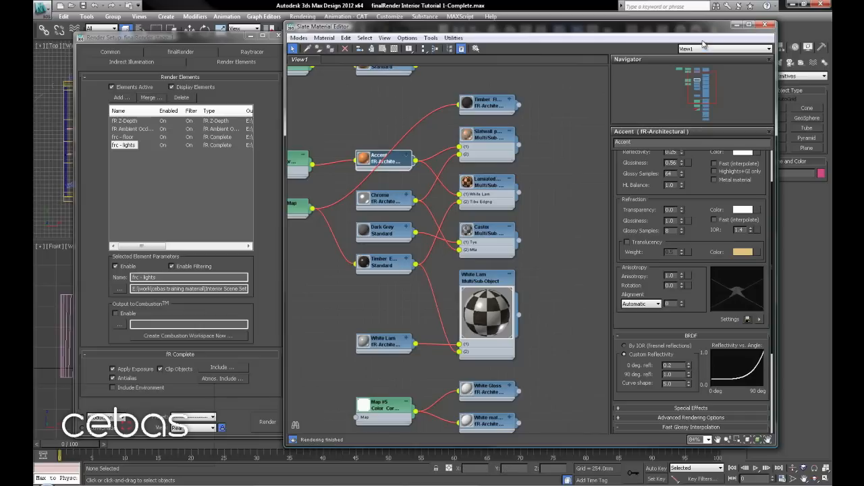
Add an fR Object-Material ID render element to the render elements list.
click(121, 97)
drag(240, 192, 240, 277)
click(140, 260)
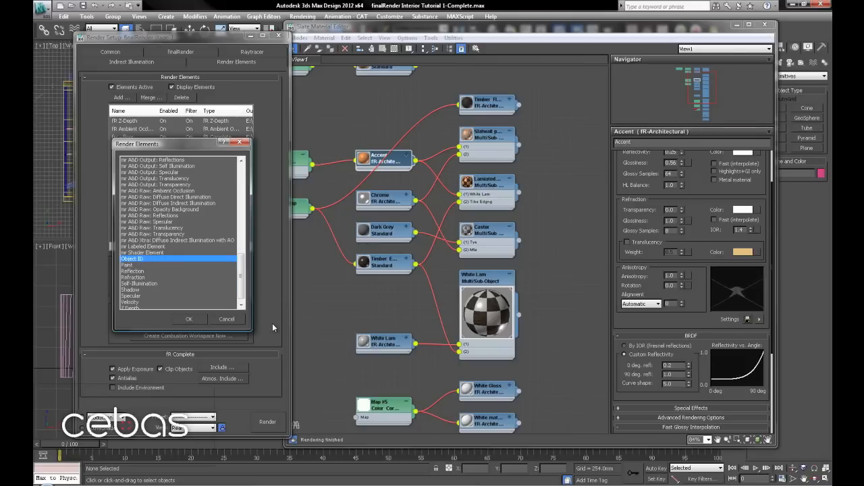
drag(242, 284, 251, 220)
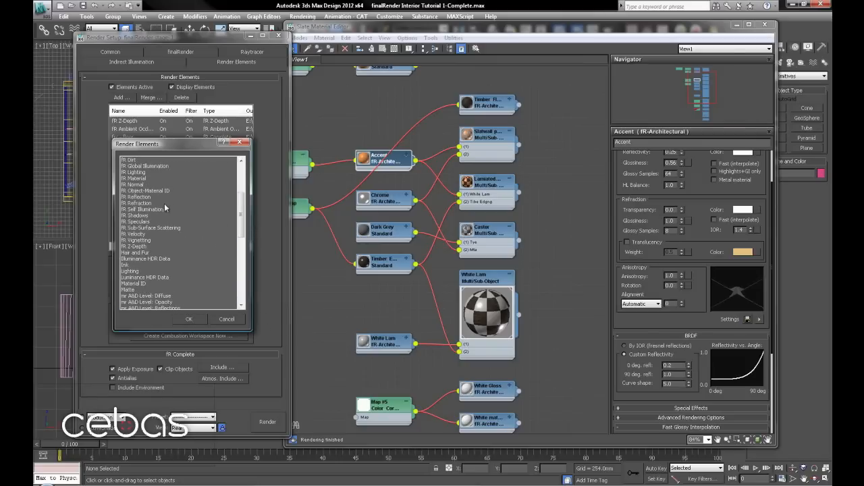
click(164, 192)
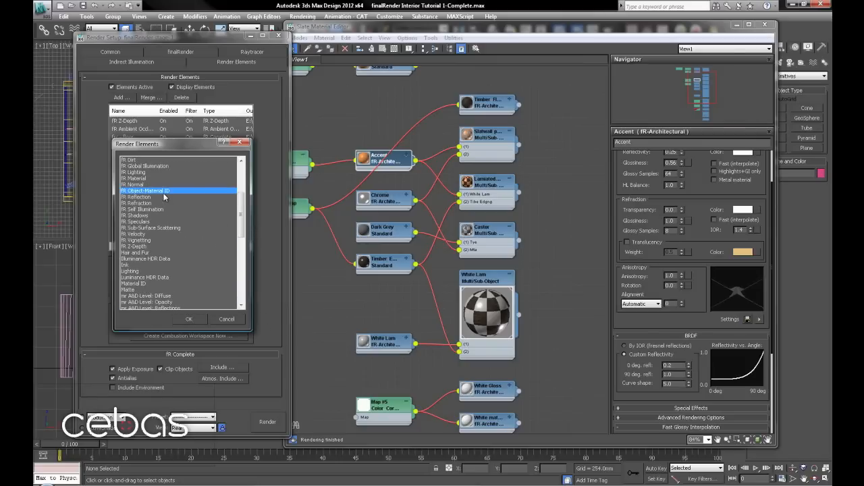
click(190, 320)
Set the fR Object-Material ID element's mode to Material ID and add ID 1 to its Red channel.
scroll(239, 240, down, 2)
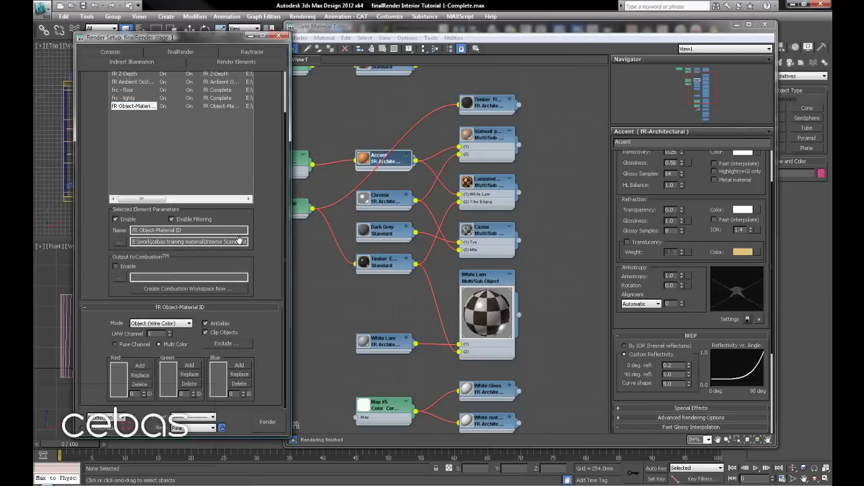
click(164, 324)
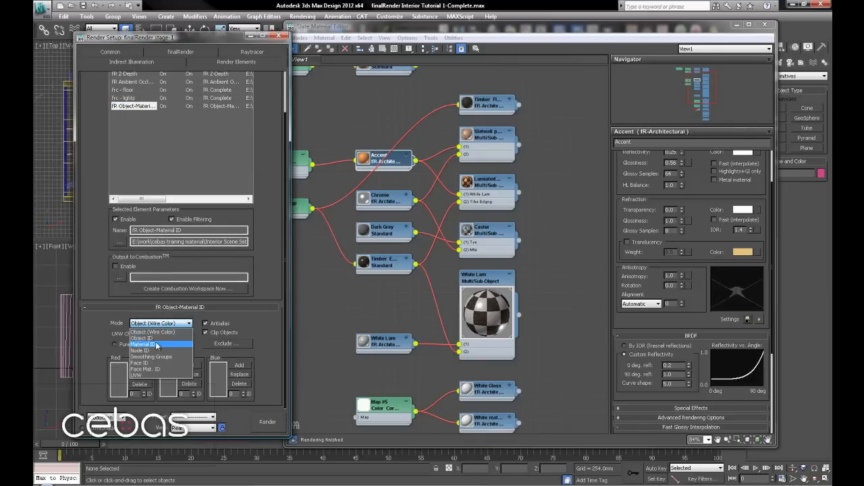
click(159, 344)
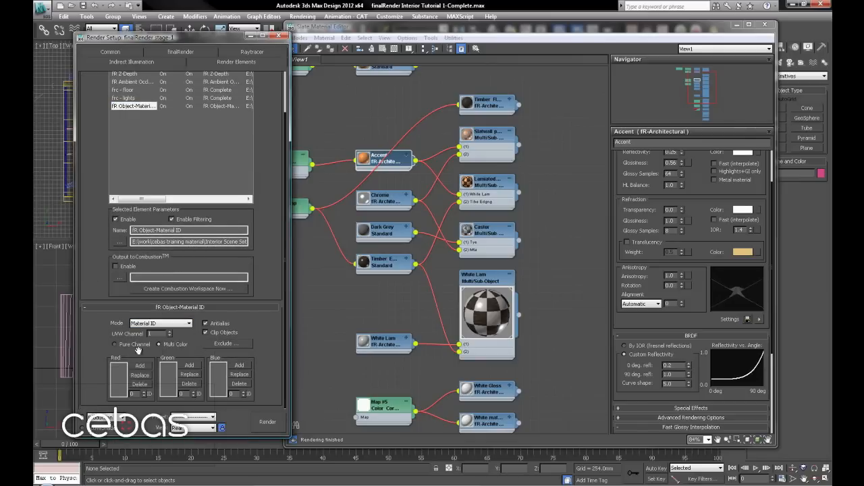
click(140, 365)
drag(98, 115, 95, 180)
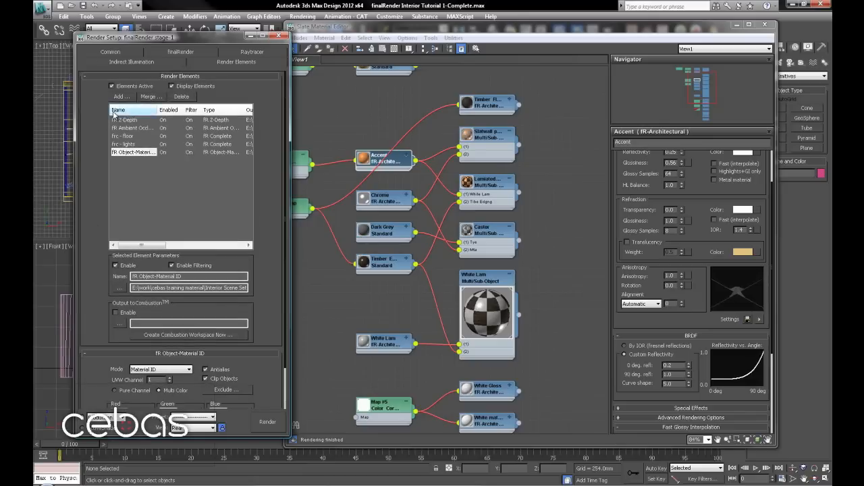
scroll(265, 272, down, 2)
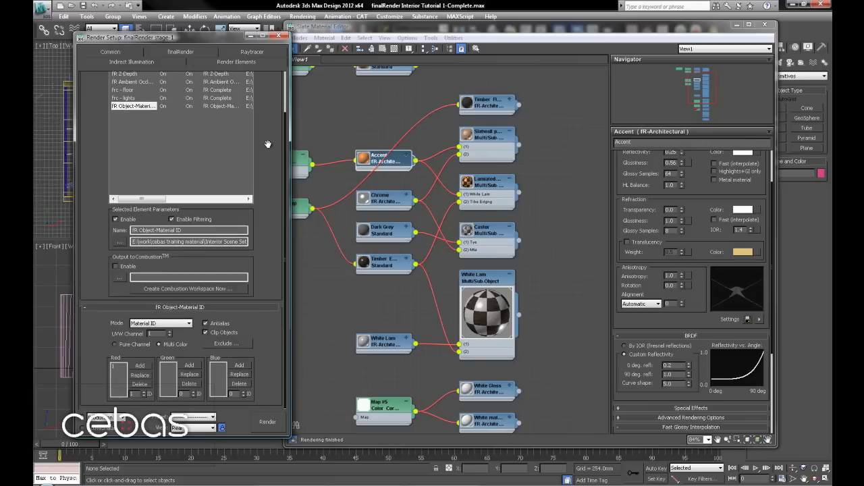
Add an Object ID render element and close the Slate Material Editor.
scroll(267, 144, up, 2)
click(120, 98)
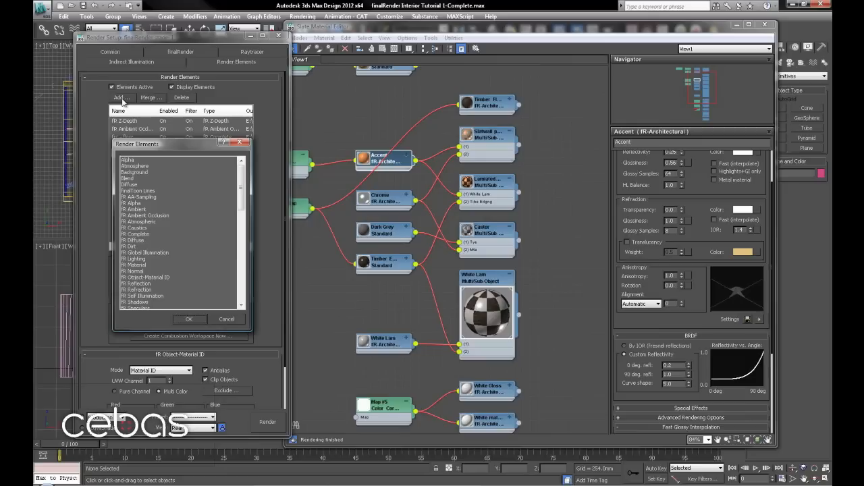
scroll(227, 253, down, 20)
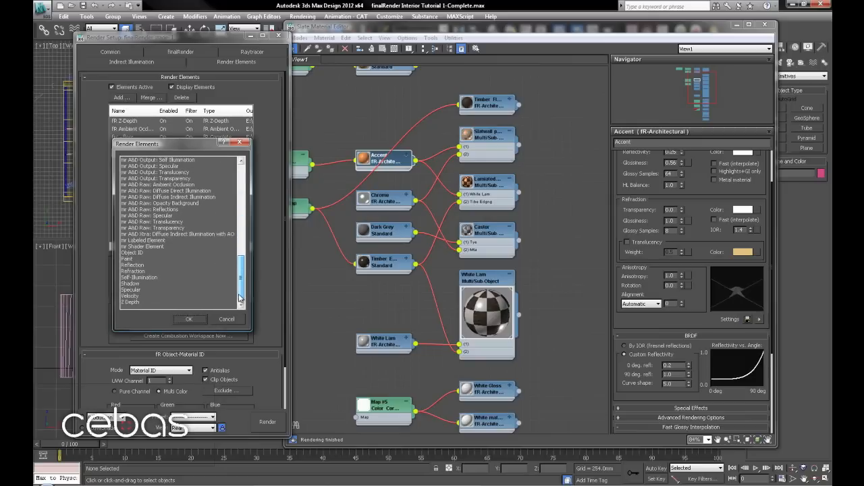
click(139, 253)
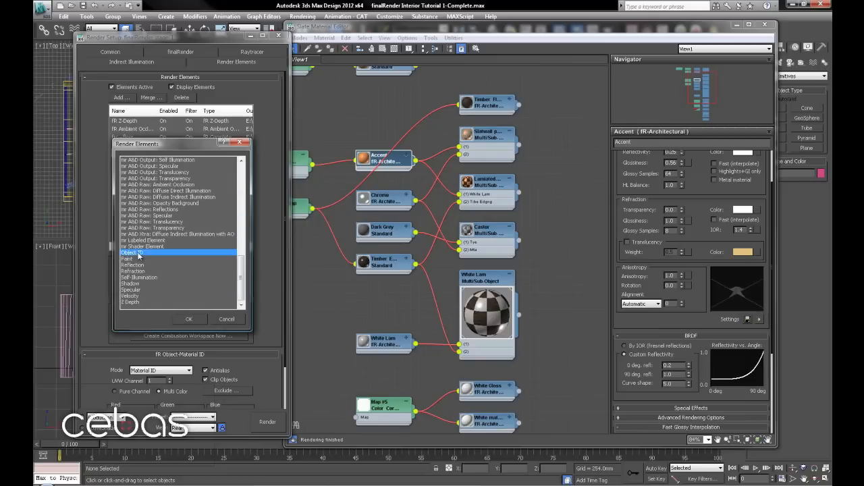
click(194, 321)
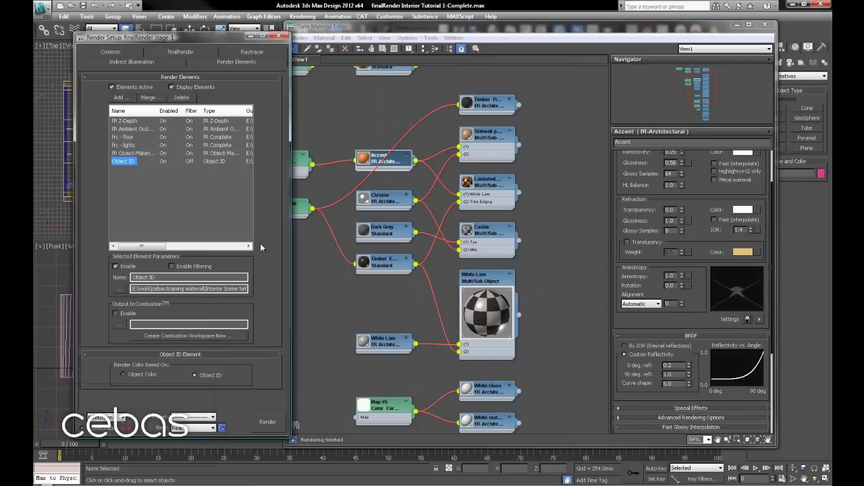
drag(264, 244, 263, 227)
click(765, 24)
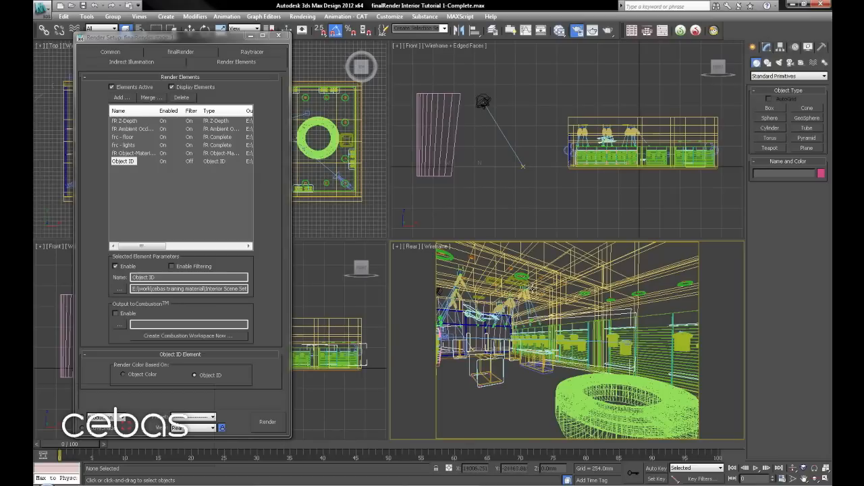
Add an fR Reflection render element to the render elements list.
click(120, 98)
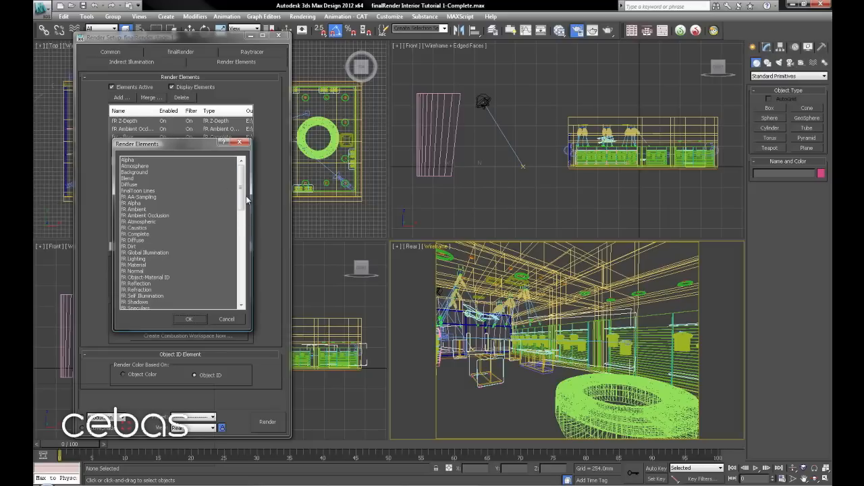
scroll(239, 202, down, 2)
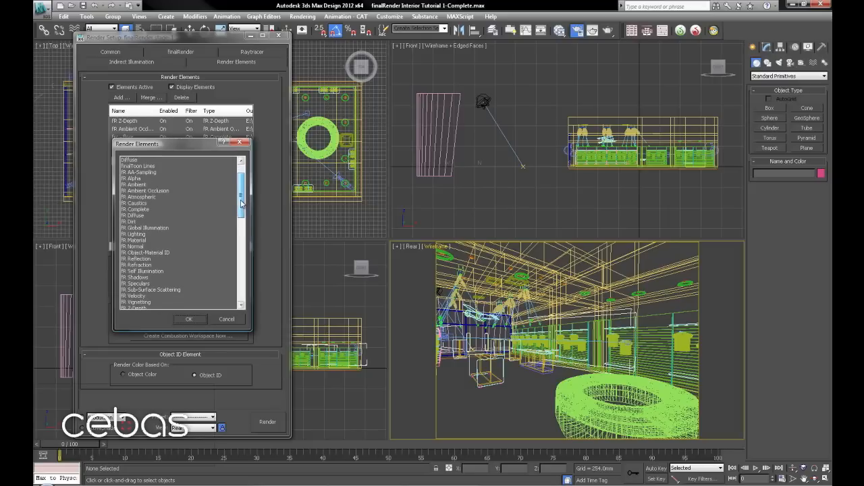
drag(241, 203, 241, 210)
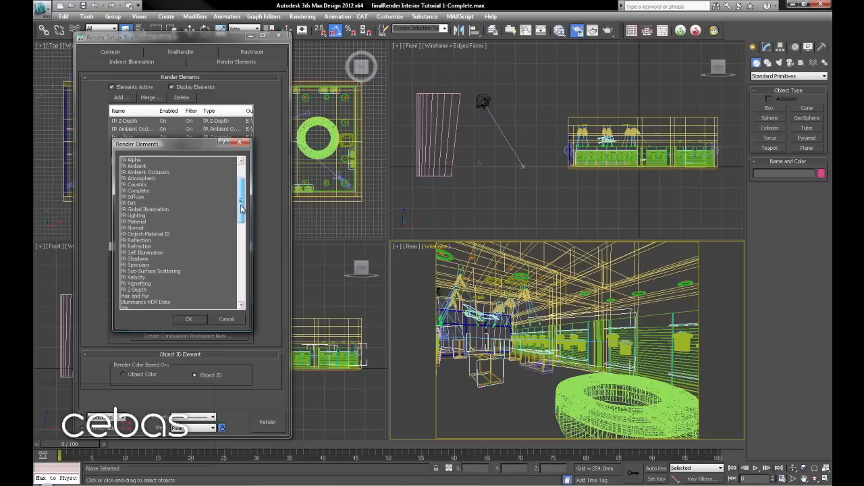
click(146, 241)
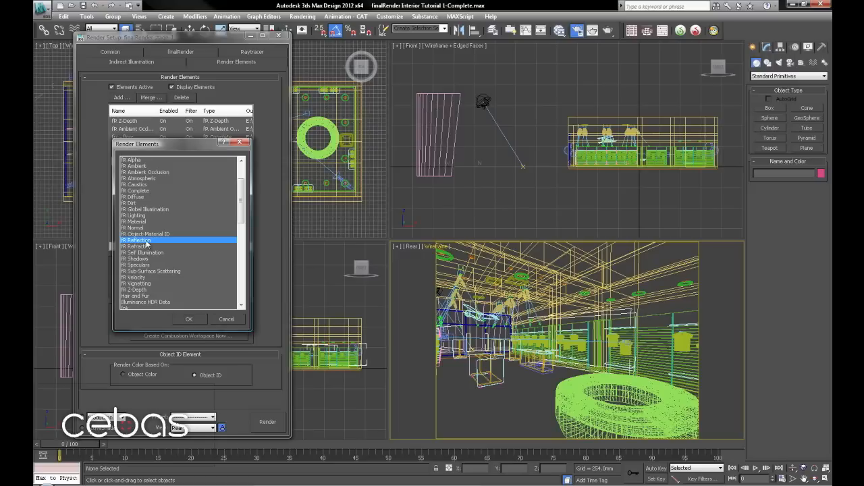
click(189, 320)
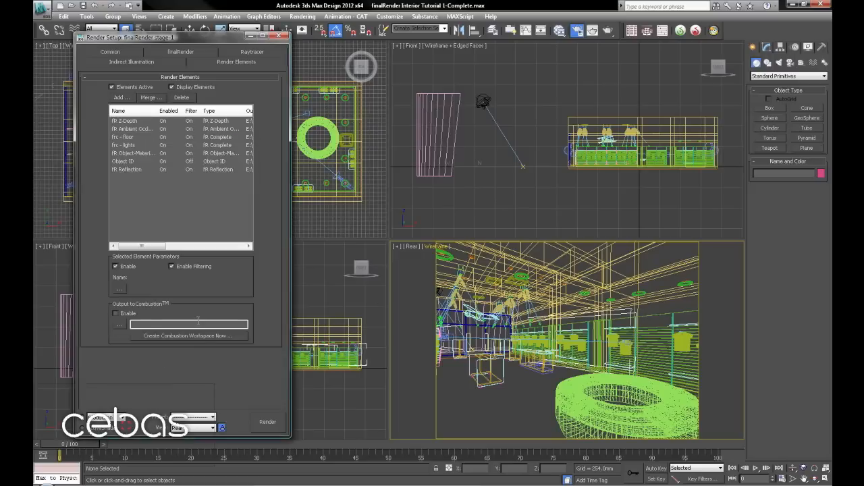
Restrict the fR Reflection element to include only the Floor object.
click(191, 370)
click(191, 370)
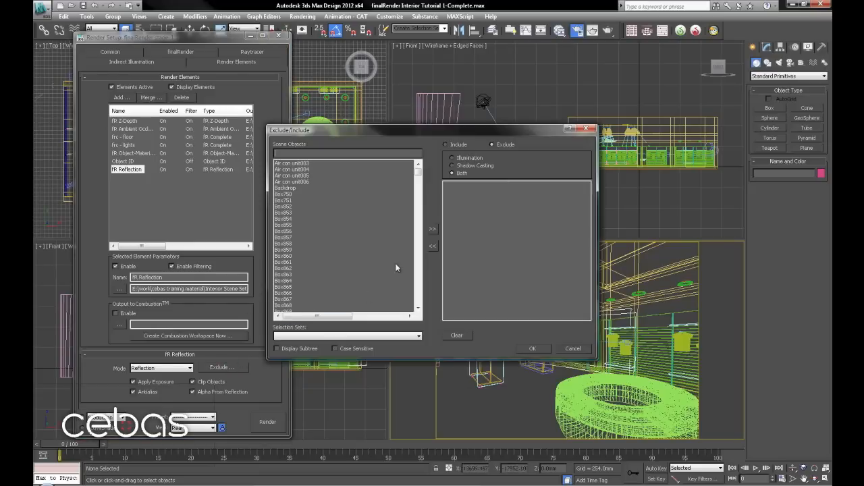
text(floor)
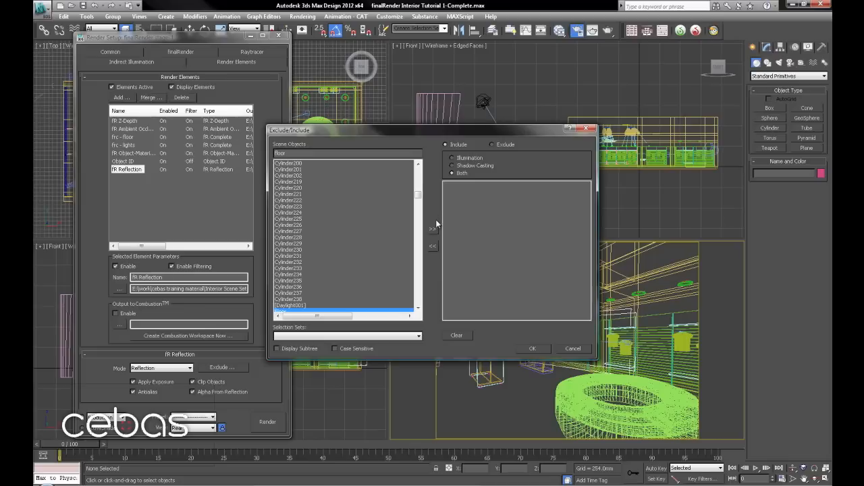
click(434, 228)
click(532, 348)
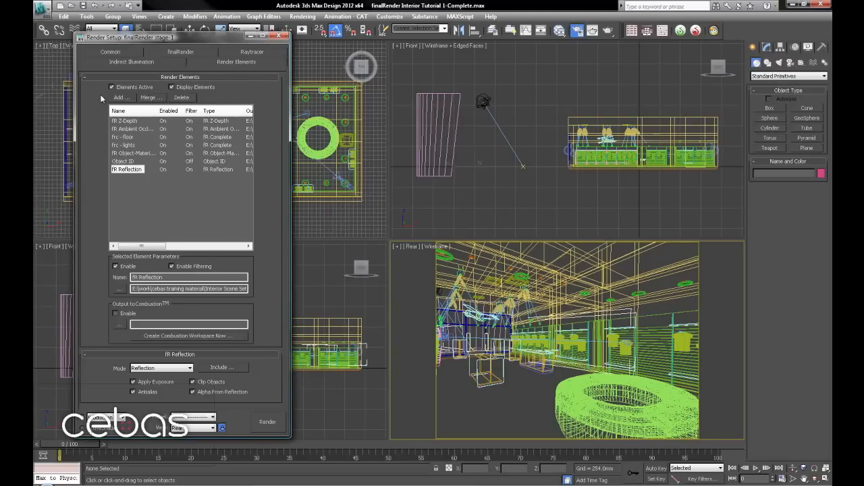
Add an fR Diffuse render element to the render elements list.
click(119, 97)
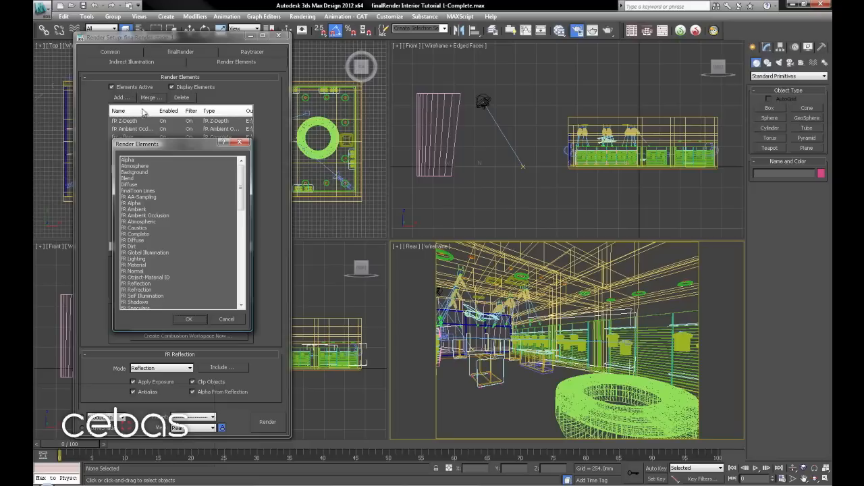
click(136, 241)
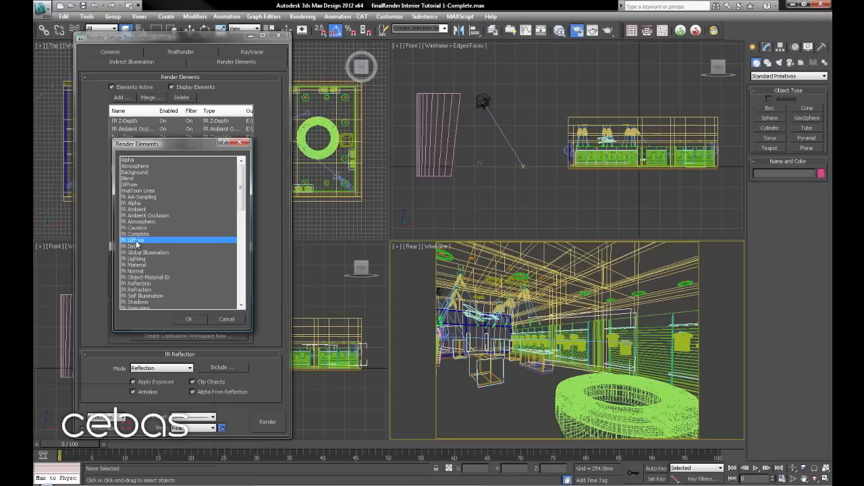
click(190, 319)
click(131, 380)
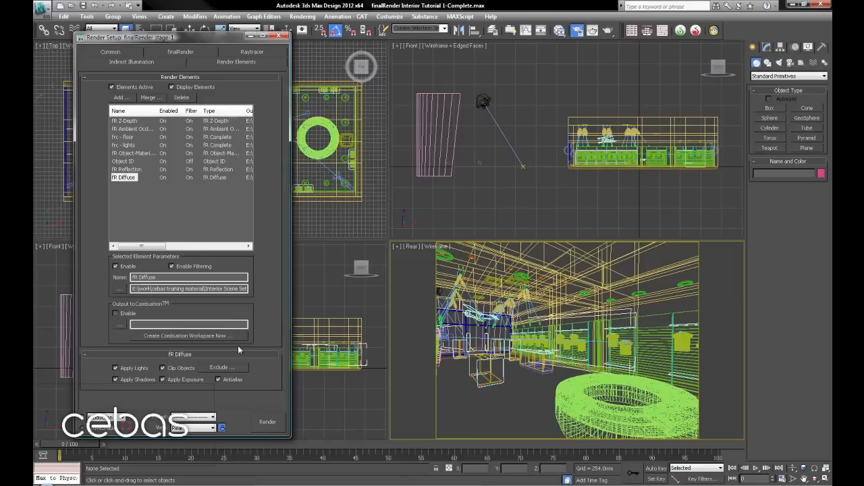
Restrict the fR Diffuse element to include only the Floor object.
click(223, 367)
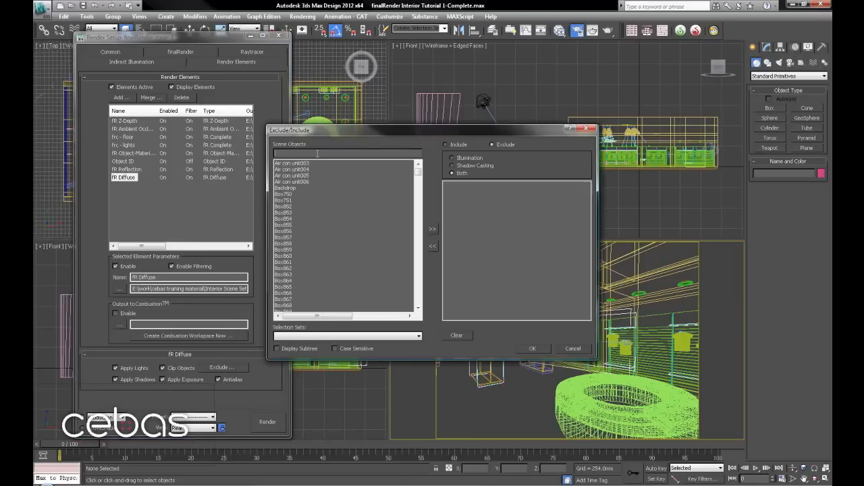
text(floor)
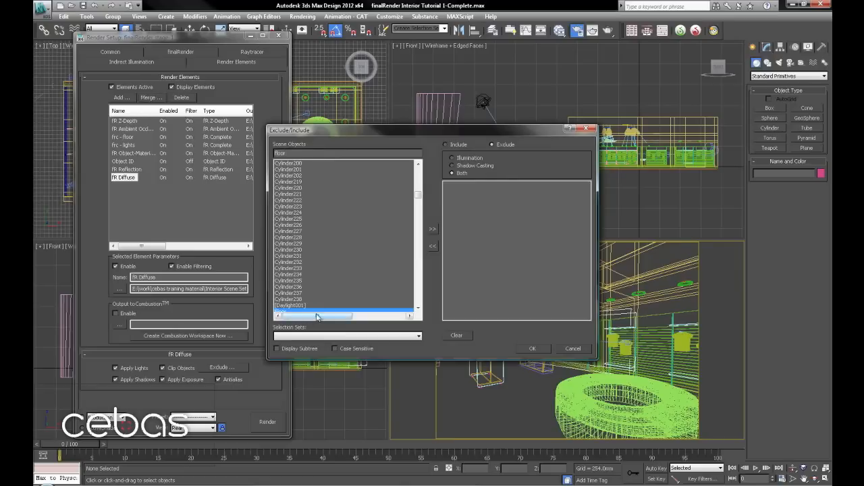
click(458, 145)
click(433, 229)
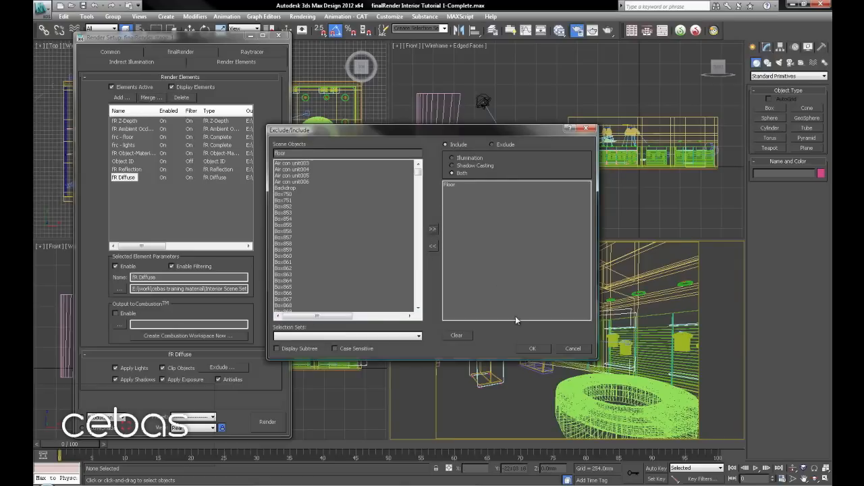
click(531, 346)
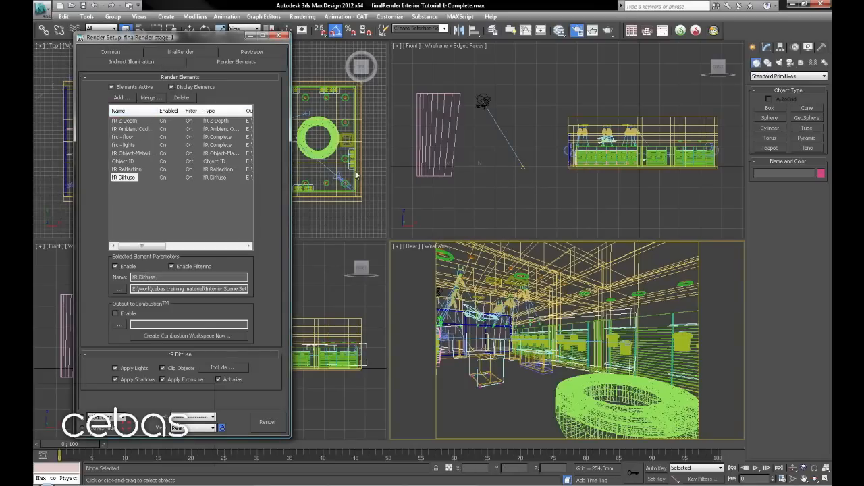
Set the render output to the OpenEXR file 4_Complete_REs.exr in the renderoutput folder, accepting the OpenEXR configuration that adds render elements automatically.
click(127, 52)
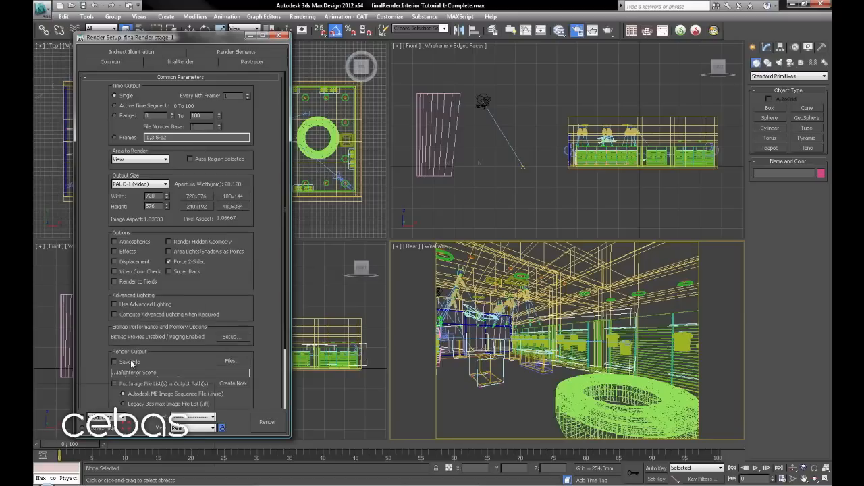
click(232, 361)
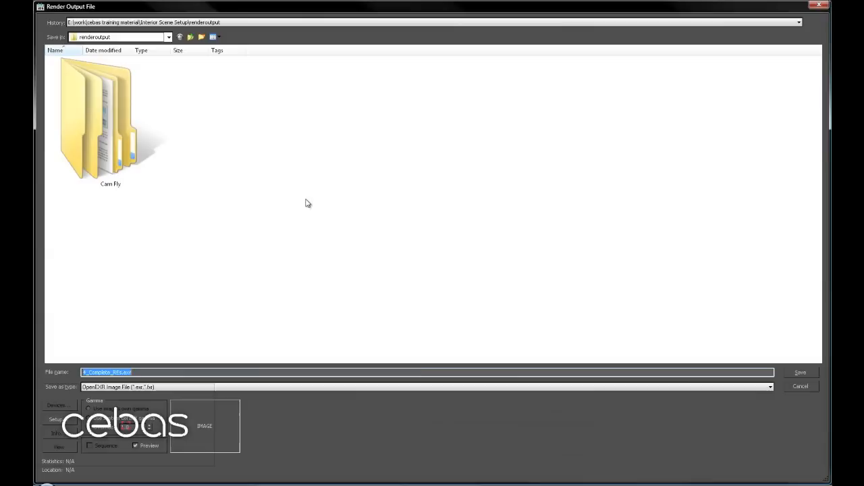
click(121, 388)
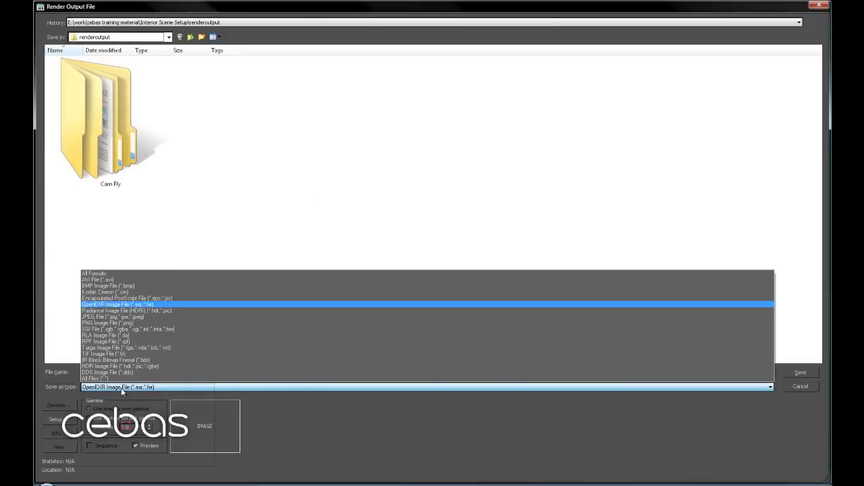
click(119, 305)
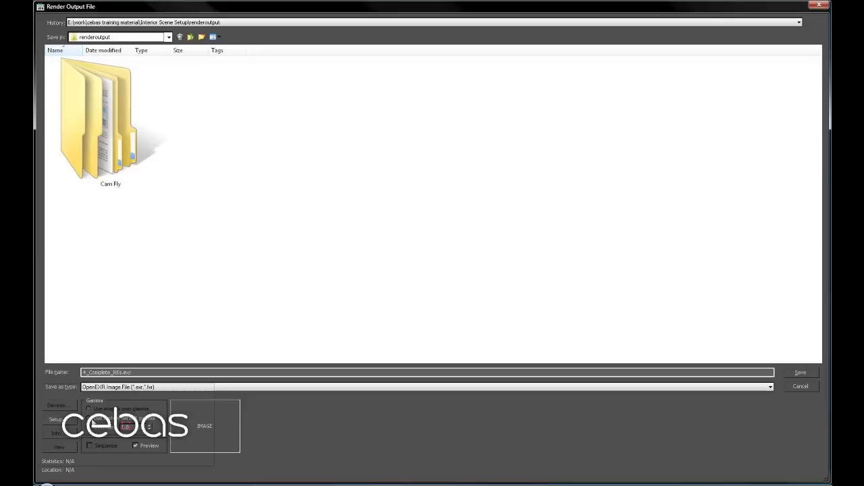
click(69, 422)
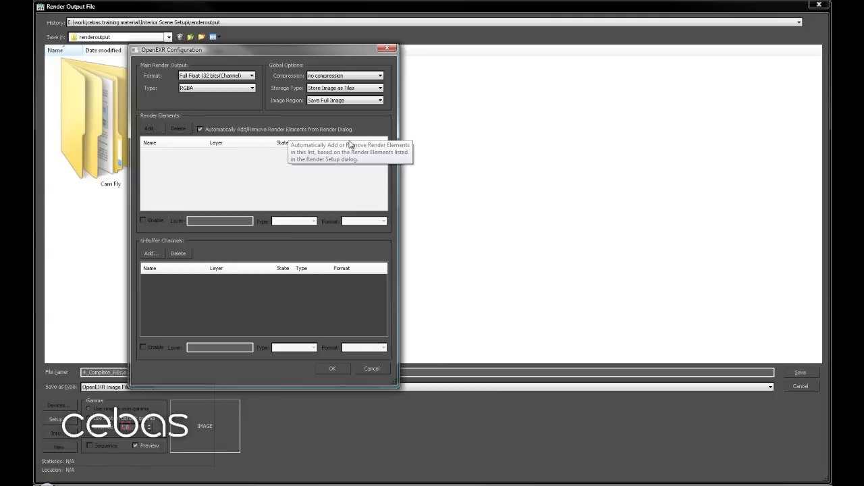
click(335, 368)
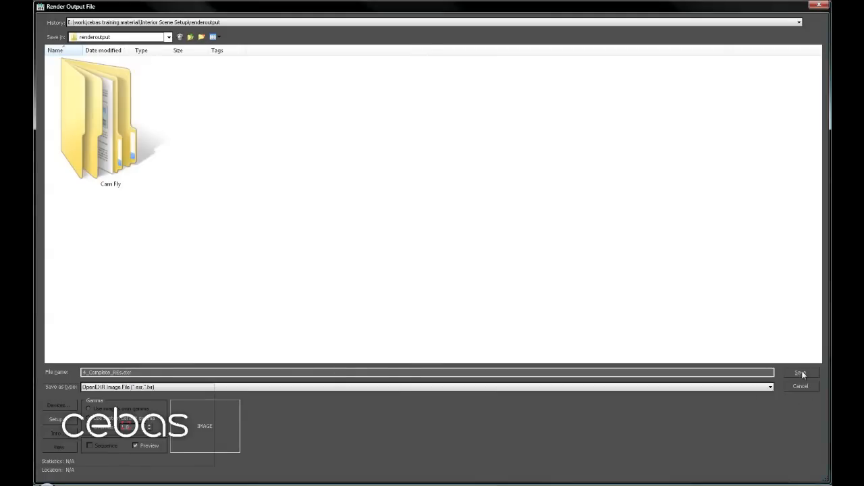
click(801, 372)
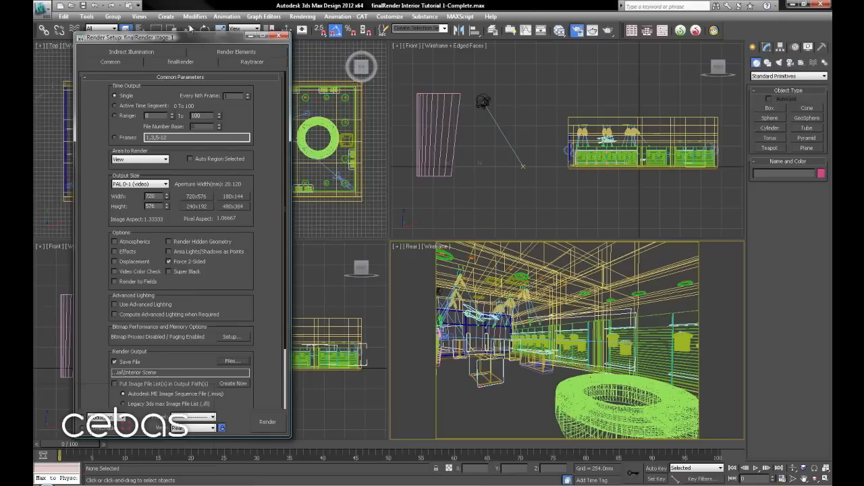
Save the scene under the new file name finalRender Interior Tutorial 1-RE.max in the scenes folder.
click(49, 12)
click(66, 142)
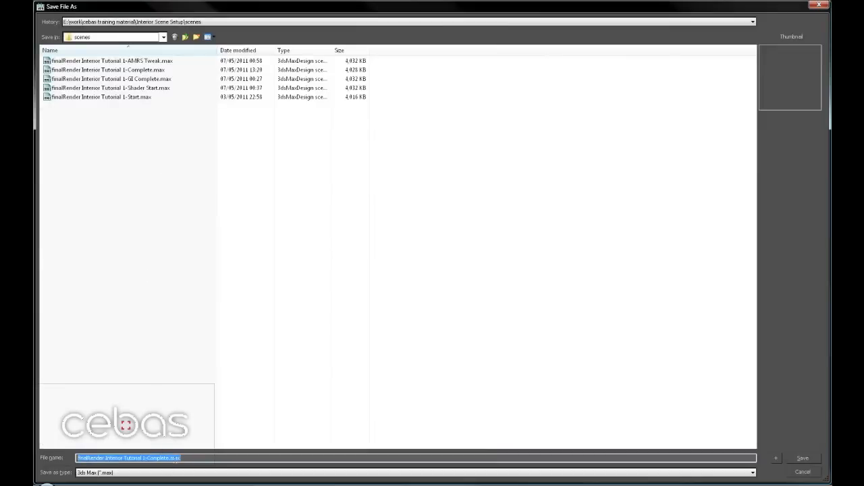
click(169, 459)
key(BackSpace)
key(BackSpace)
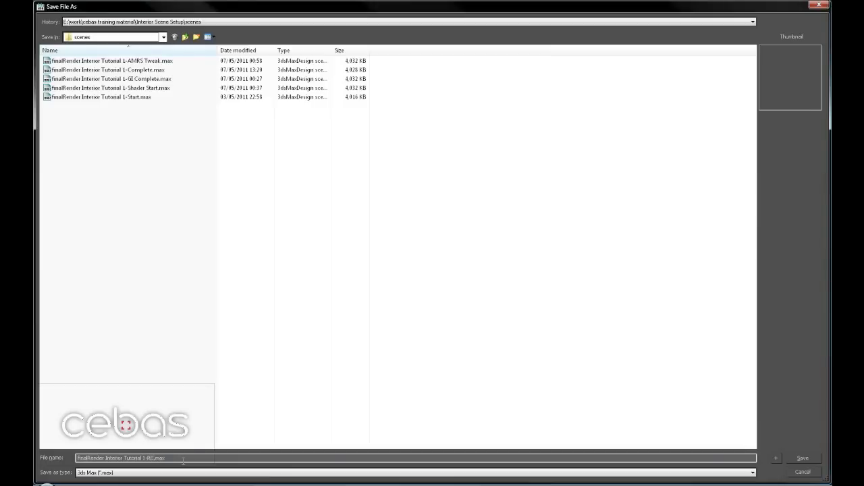
click(803, 460)
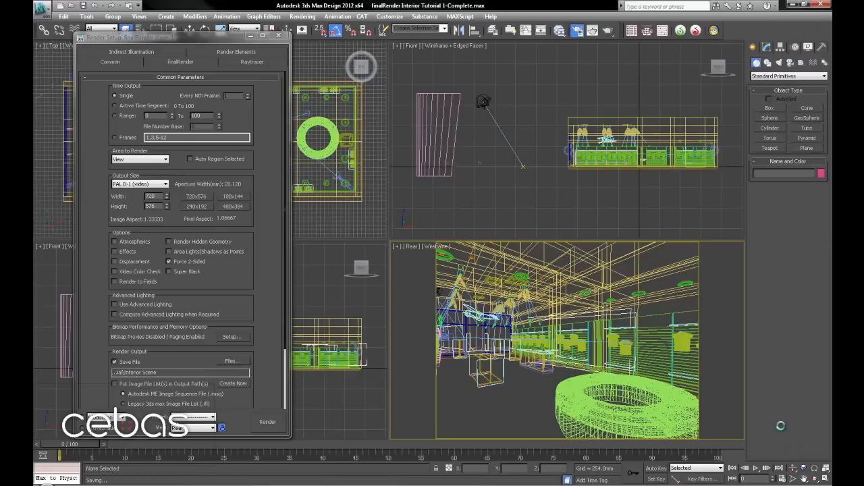
Reset the stored Global Illumination solution for the single frame, confirming its deletion.
click(140, 52)
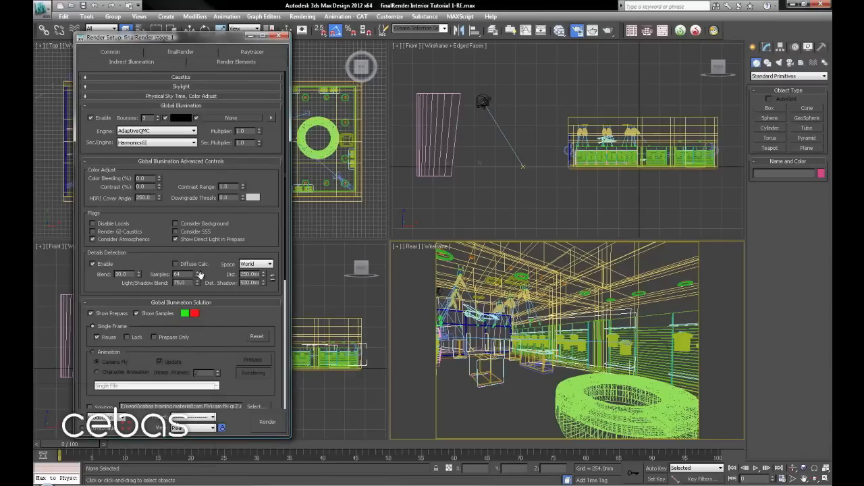
drag(268, 230, 252, 149)
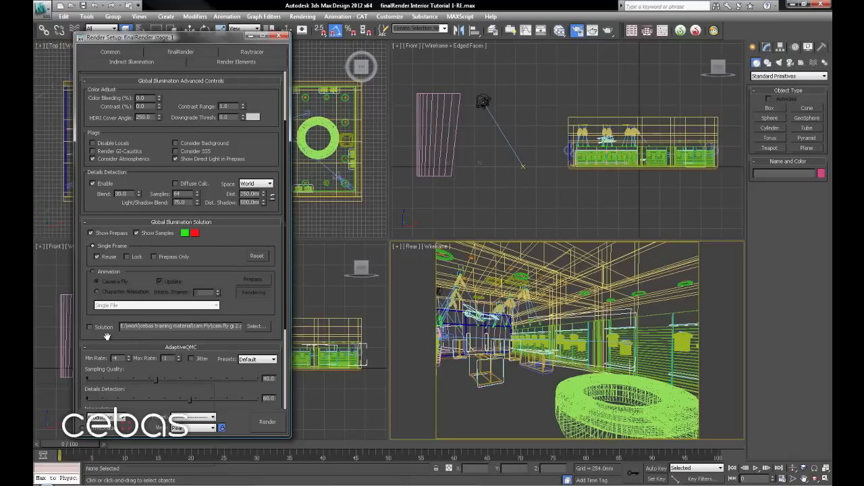
drag(213, 254, 215, 246)
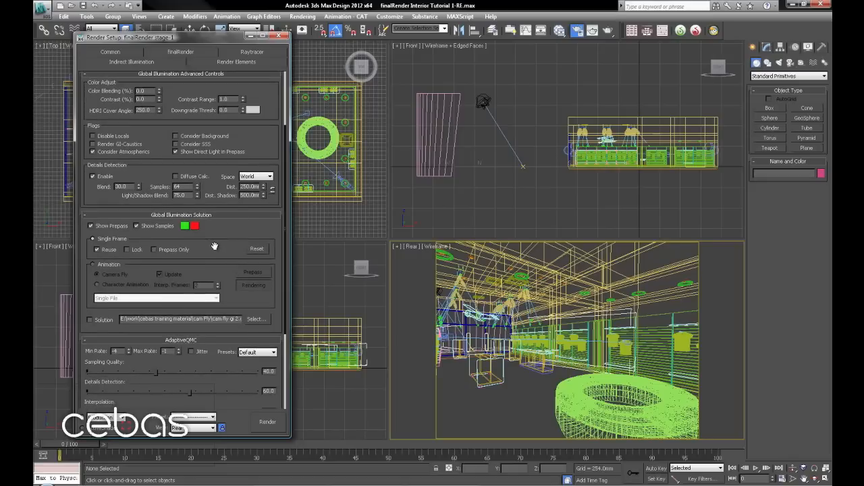
click(256, 249)
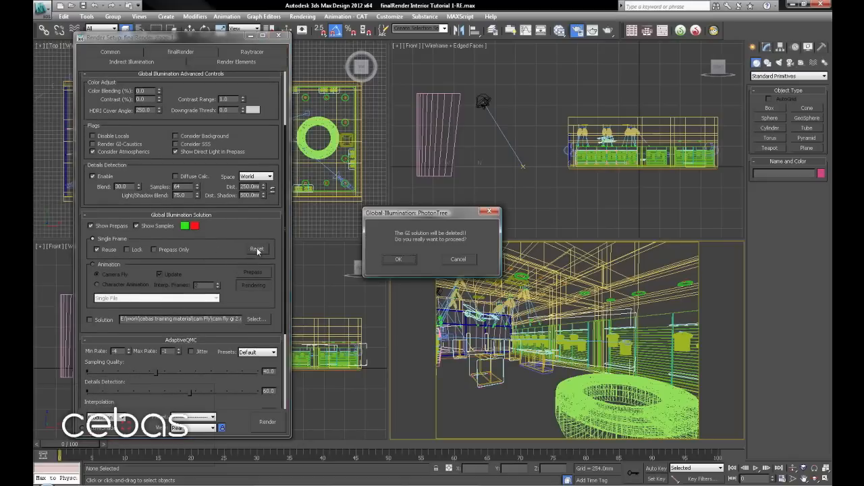
click(392, 260)
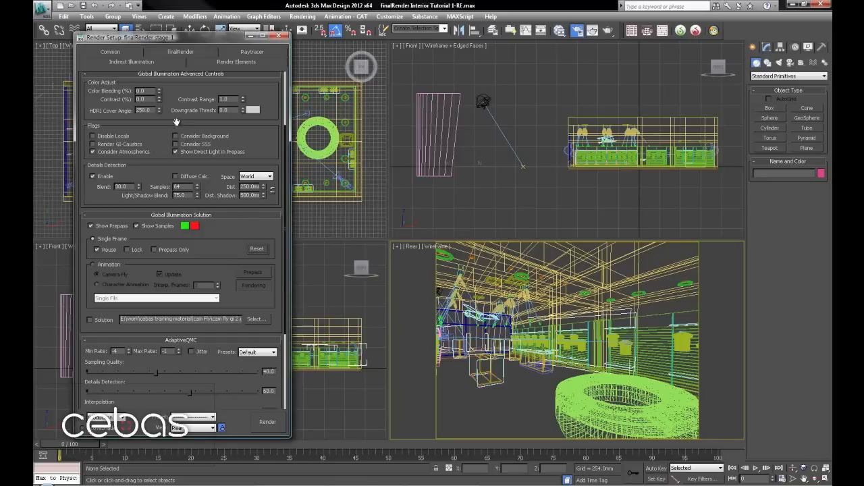
Render the Rear view at 720 x 576 together with all active render elements.
drag(177, 122, 171, 199)
scroll(145, 102, up, 2)
click(123, 51)
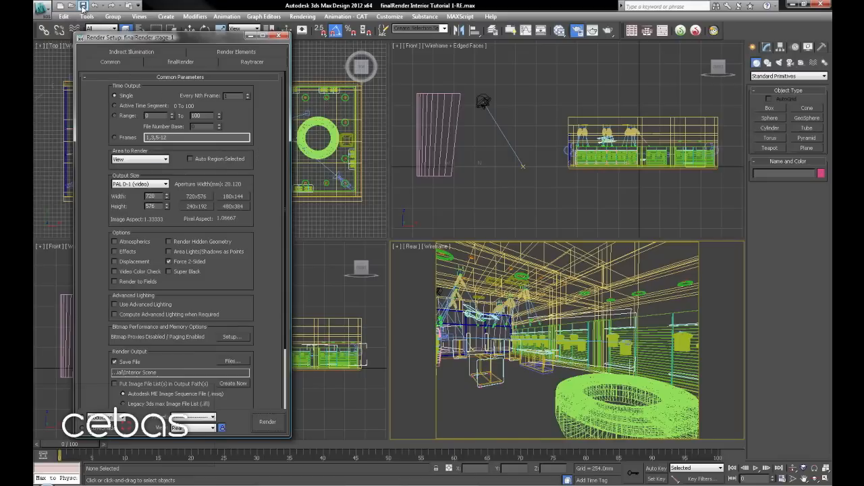
click(267, 422)
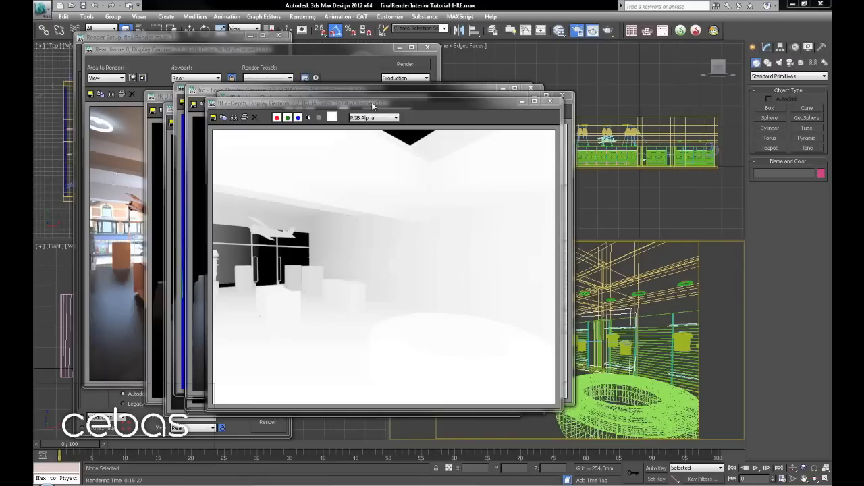
Review the finished beauty render and the fR Z-Depth element, closing the Z-Depth window.
click(334, 74)
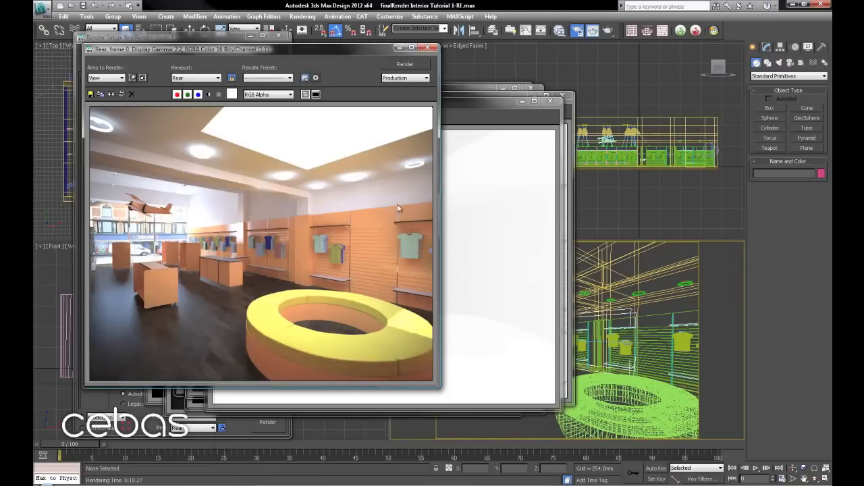
click(491, 108)
drag(437, 102, 460, 123)
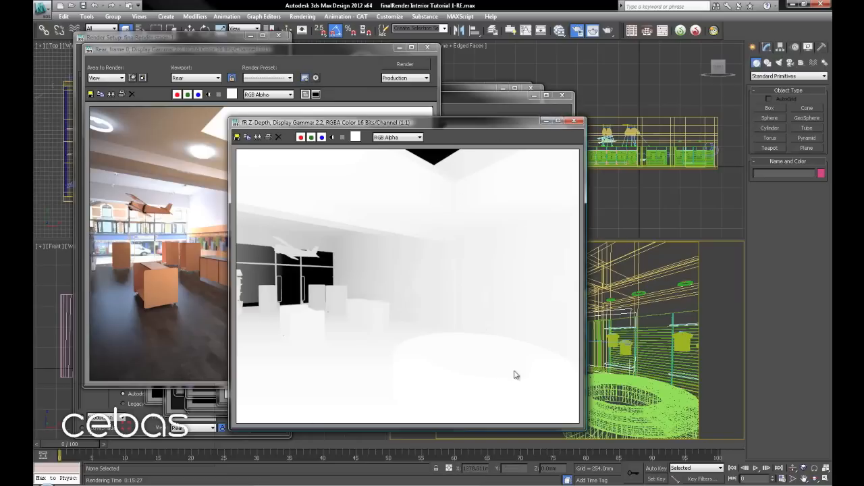
click(575, 121)
Inspect the floor element render, toggling its alpha channel display, and close its window.
click(475, 96)
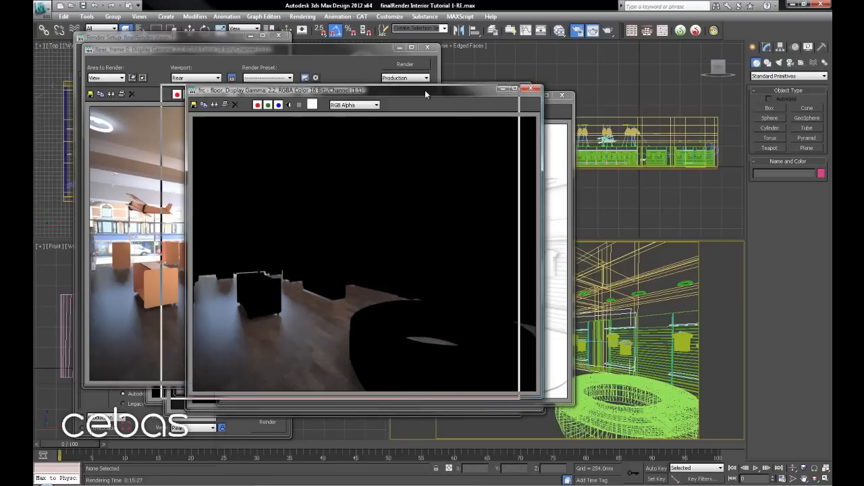
drag(425, 90, 401, 90)
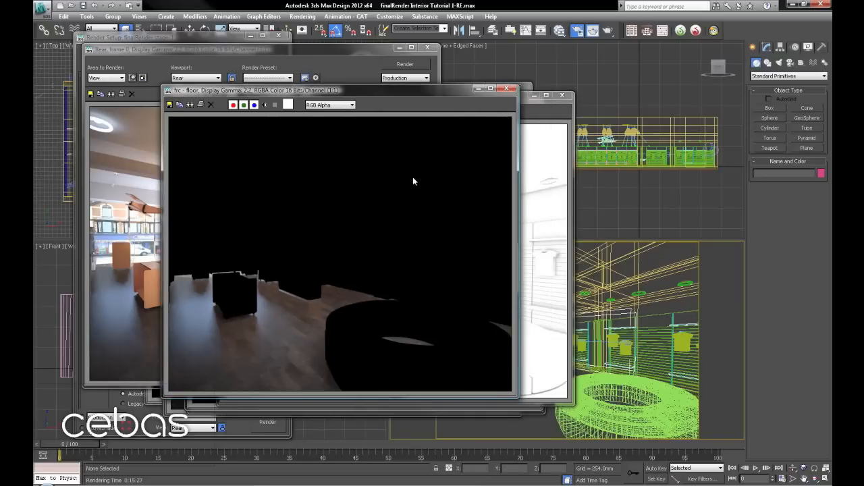
click(264, 105)
click(264, 104)
click(264, 104)
click(264, 105)
click(506, 88)
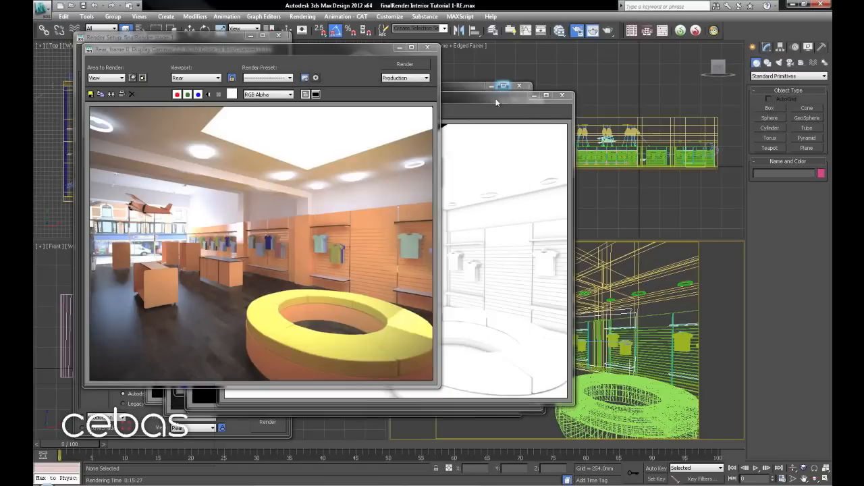
Inspect the fR Ambient Occlusion and lights element renders, closing each window.
click(527, 120)
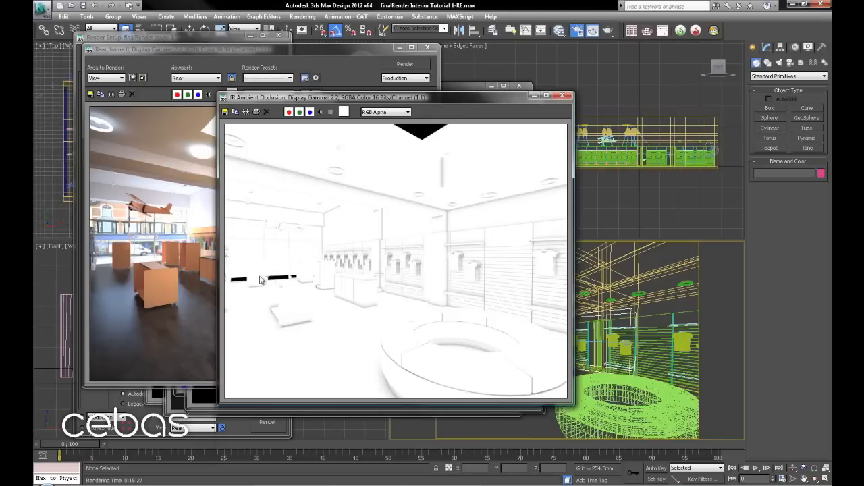
click(564, 97)
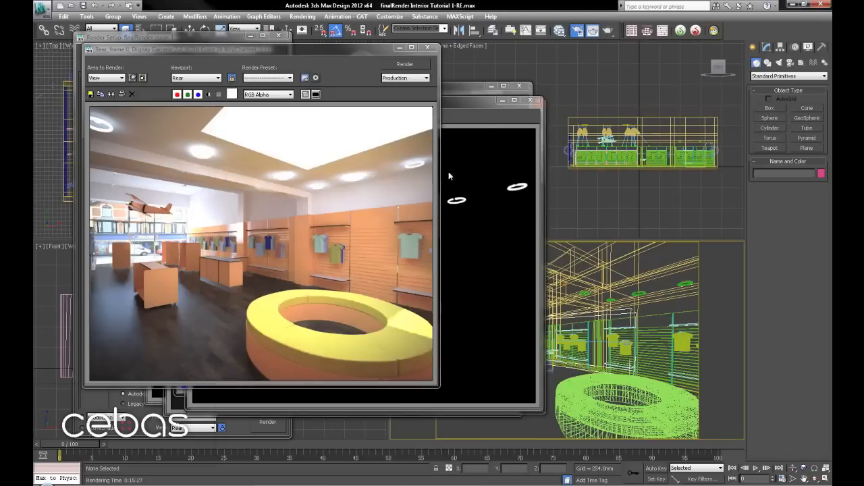
click(472, 106)
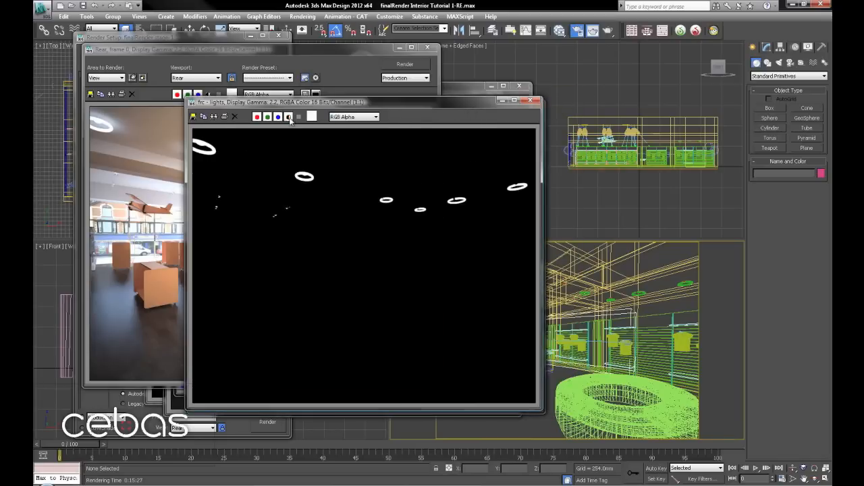
click(530, 99)
Compare the fR Object-Material ID and Object ID element renders, closing both windows.
click(468, 90)
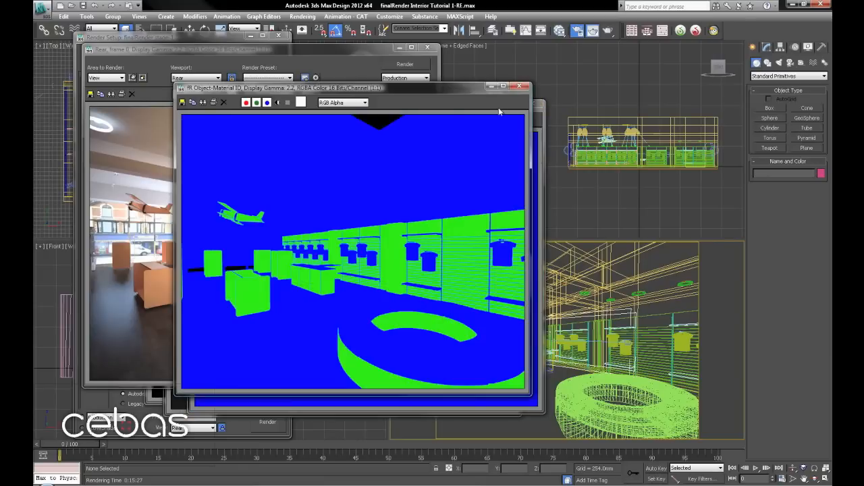
click(520, 86)
click(541, 116)
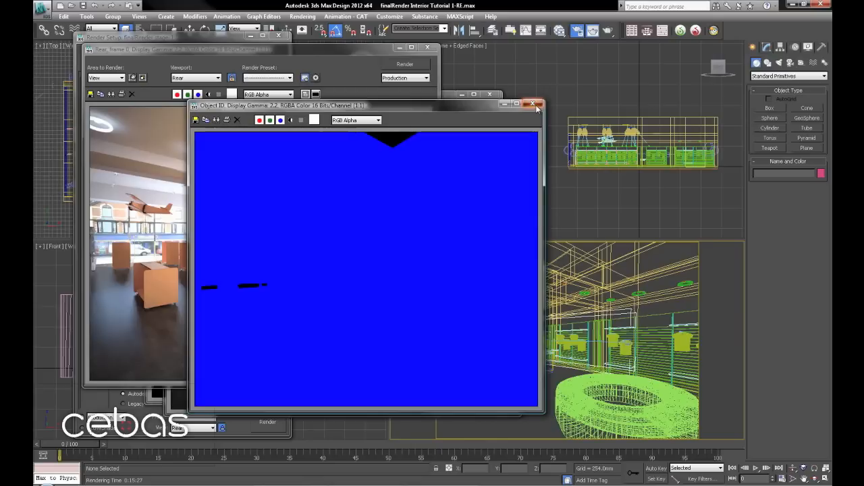
click(535, 105)
Inspect the floor's fR Reflection and fR Diffuse element renders, closing both windows.
click(462, 112)
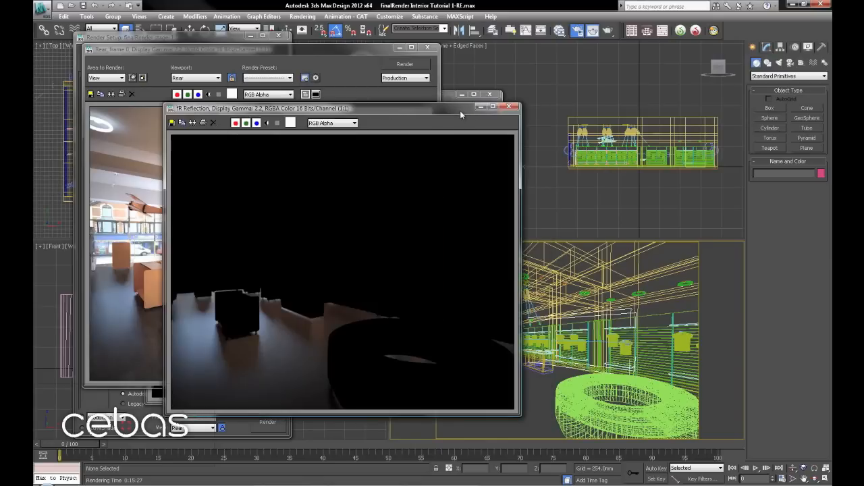
drag(285, 109, 299, 109)
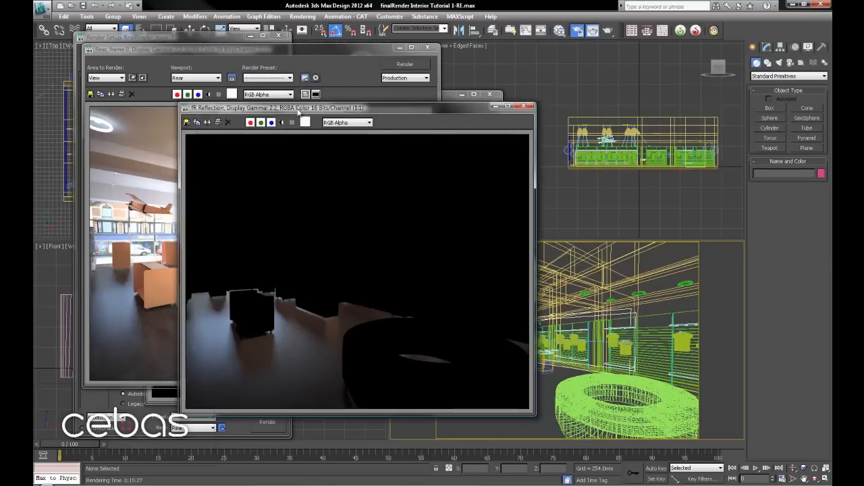
click(523, 106)
click(454, 101)
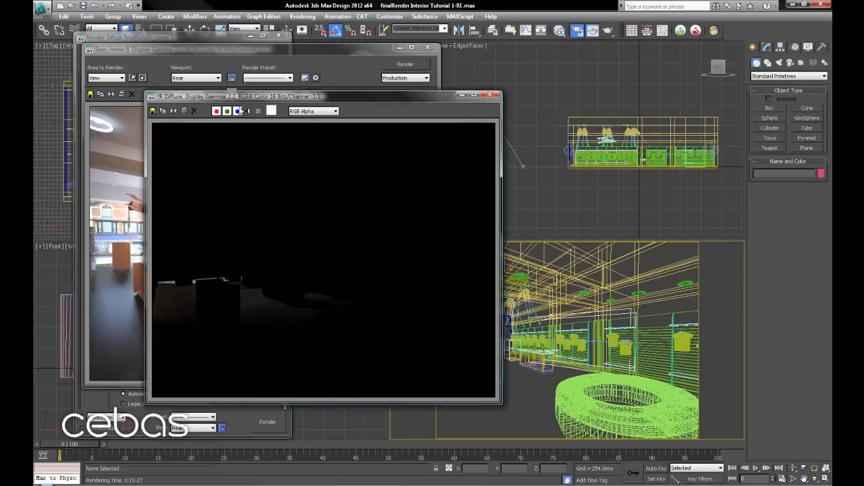
click(495, 95)
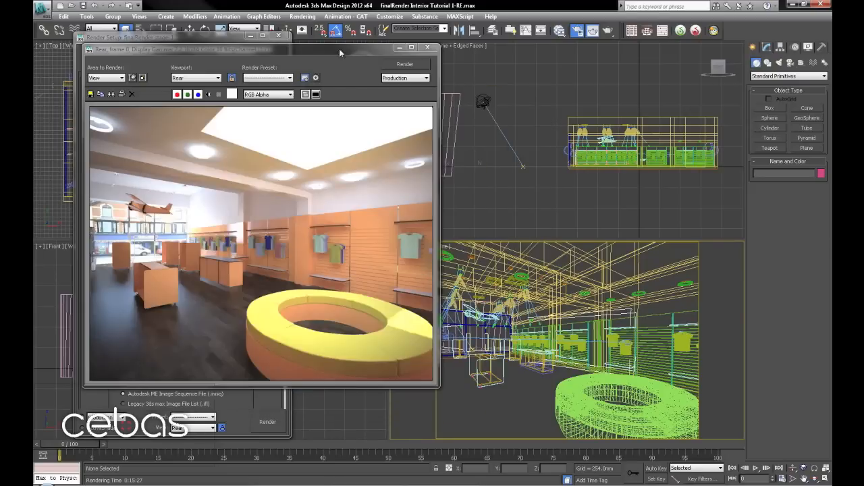
Move the rendered frame window clear of the render settings and delete the Object ID render element.
drag(339, 48, 601, 76)
click(239, 51)
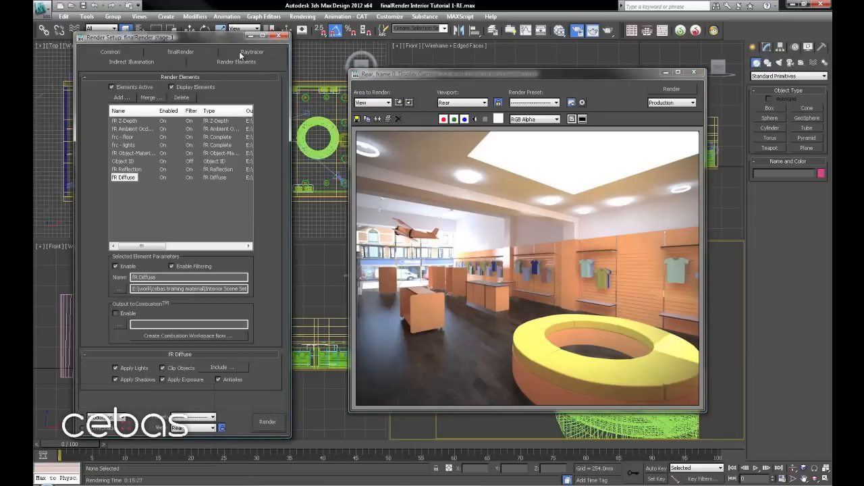
click(132, 161)
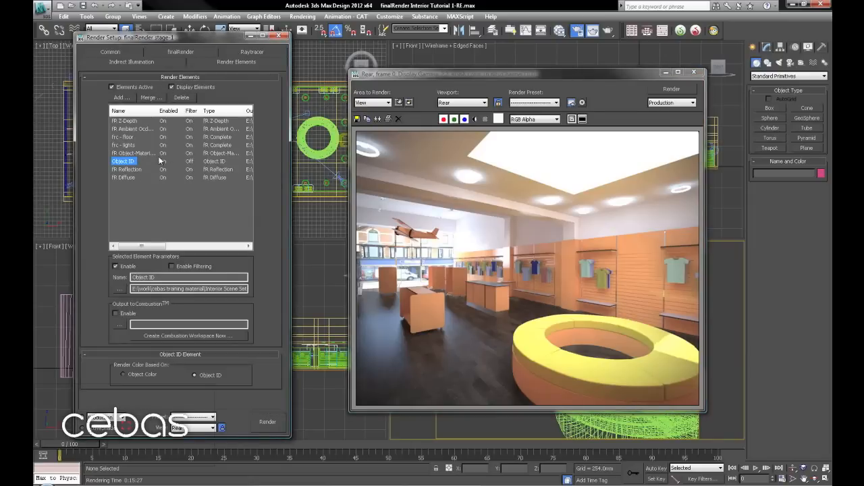
click(181, 97)
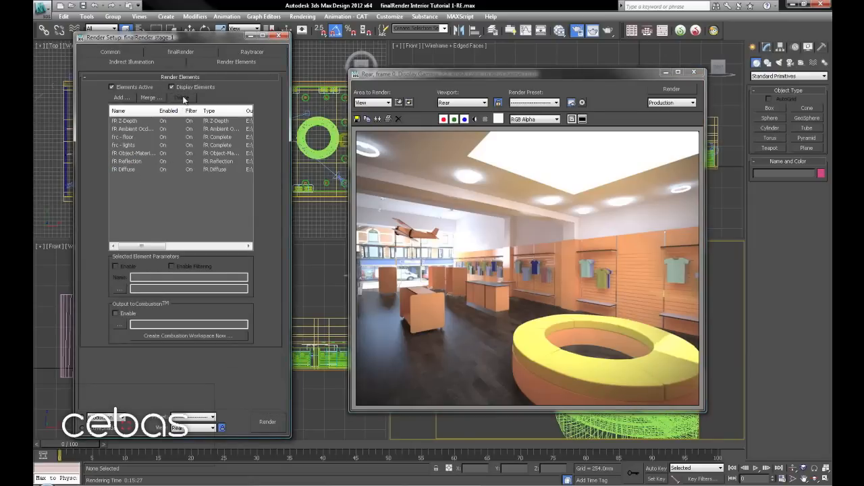
Delete the fR Reflection and fR Diffuse render elements and select the fR Object-Material ID element.
click(134, 168)
ctrl+click(135, 161)
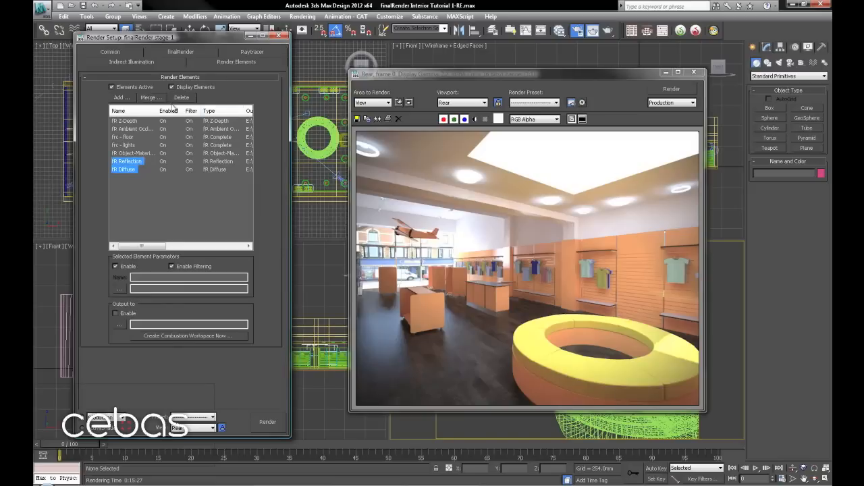
click(183, 98)
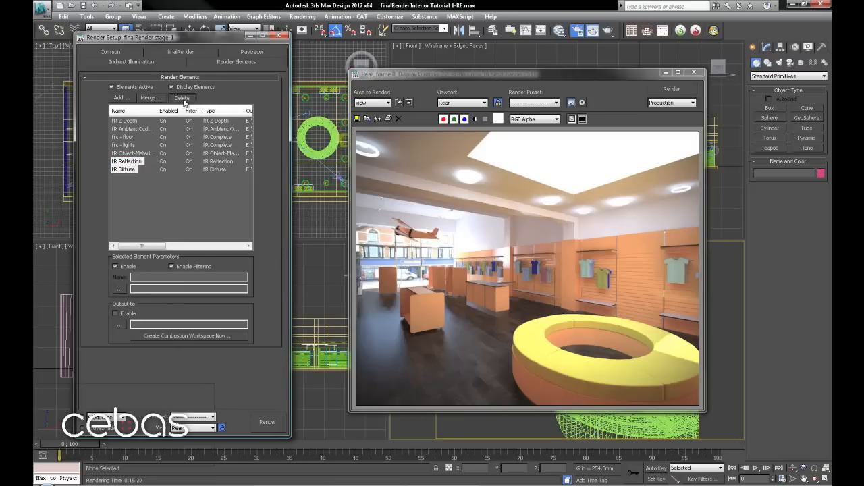
click(133, 153)
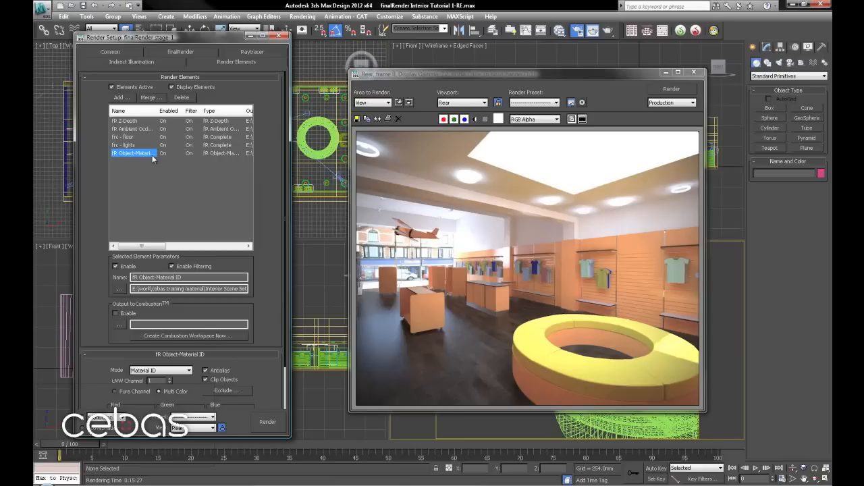
drag(214, 37, 233, 39)
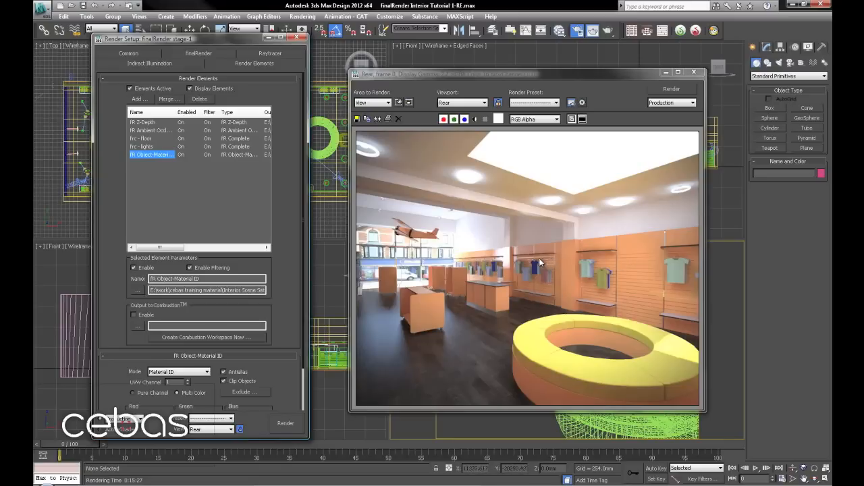
Set the raytracing Total Bounces to 10 and the Ray Threshold to 5.0%.
click(260, 55)
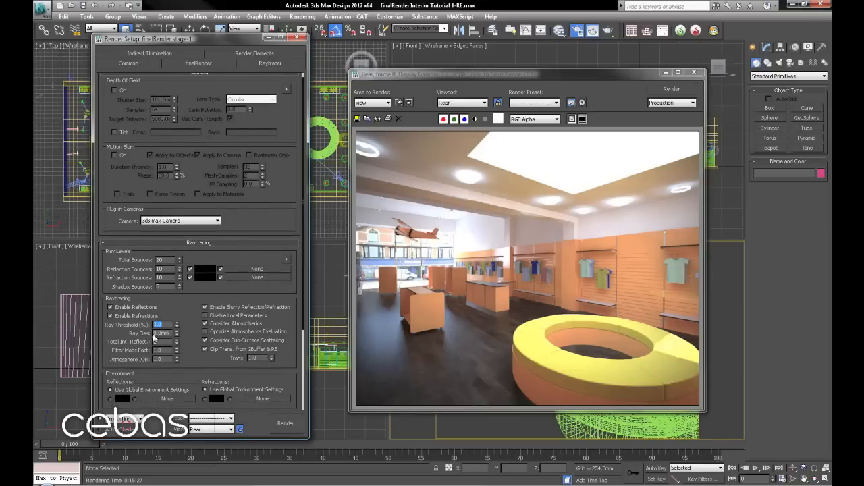
scroll(182, 307, down, 1)
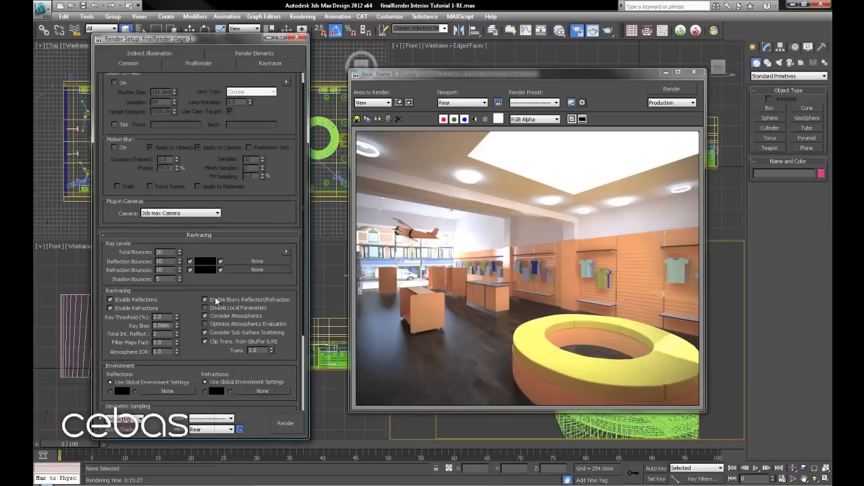
drag(166, 251, 152, 254)
click(176, 291)
click(169, 317)
double_click(169, 318)
scroll(189, 302, down, 3)
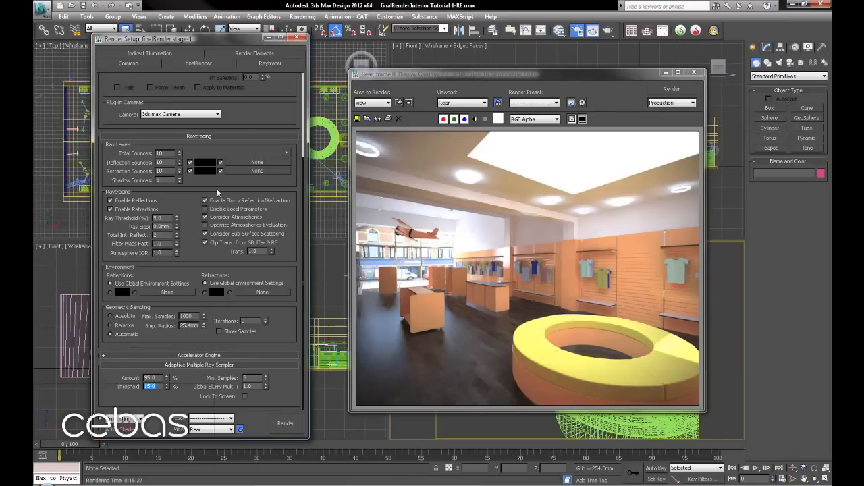
Set the anti-aliasing Threshold in finalRender's Global Options to 4.0.
click(198, 64)
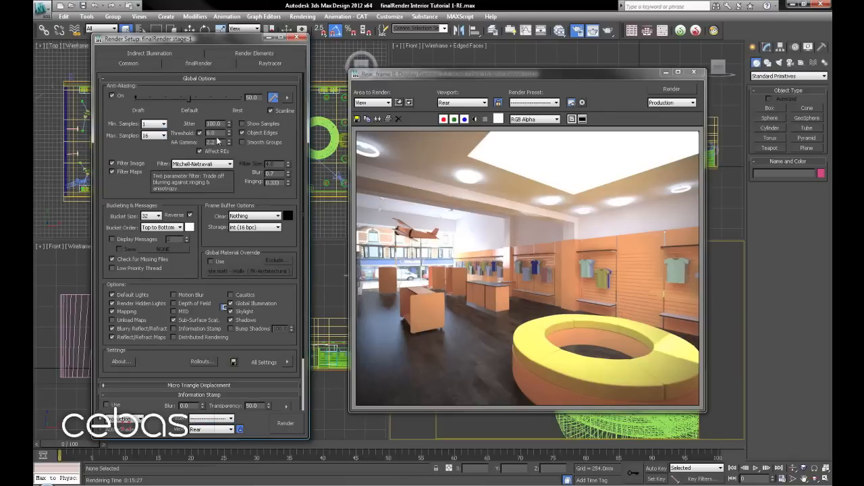
drag(222, 133, 157, 138)
text(4)
key(Return)
drag(268, 343, 268, 302)
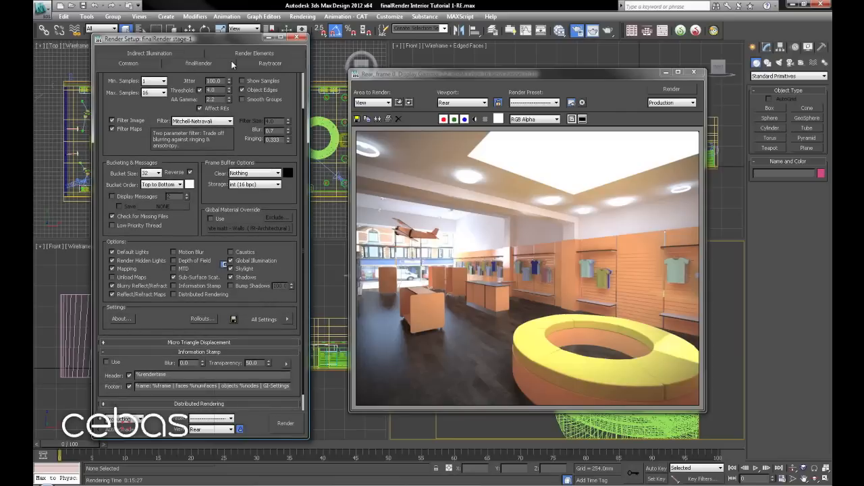
Review the render elements list and the output size and file-saving settings, and shift the rendered frame window aside.
click(257, 54)
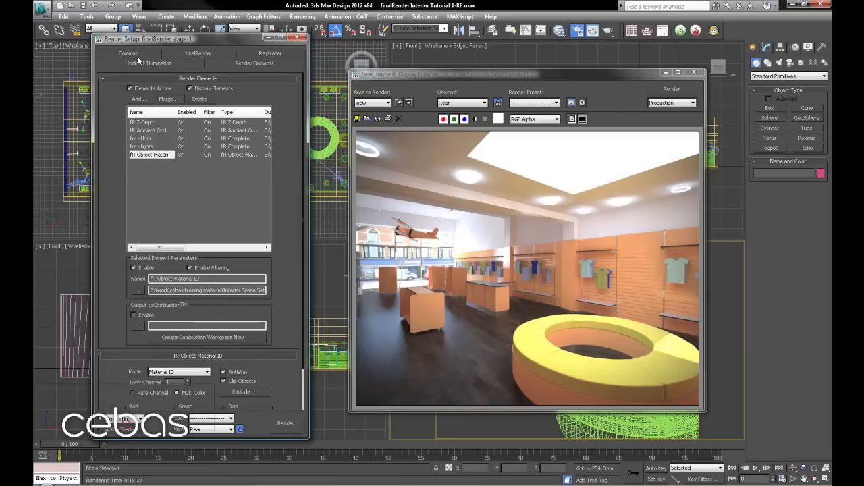
click(139, 60)
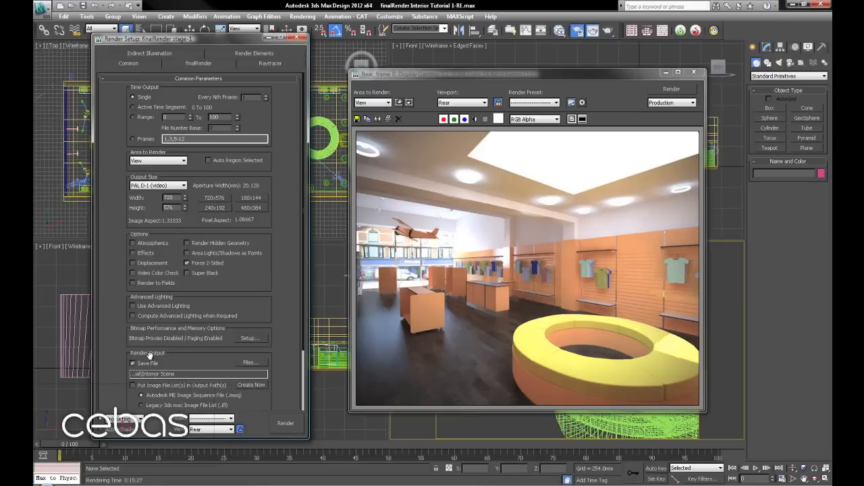
drag(245, 308, 247, 236)
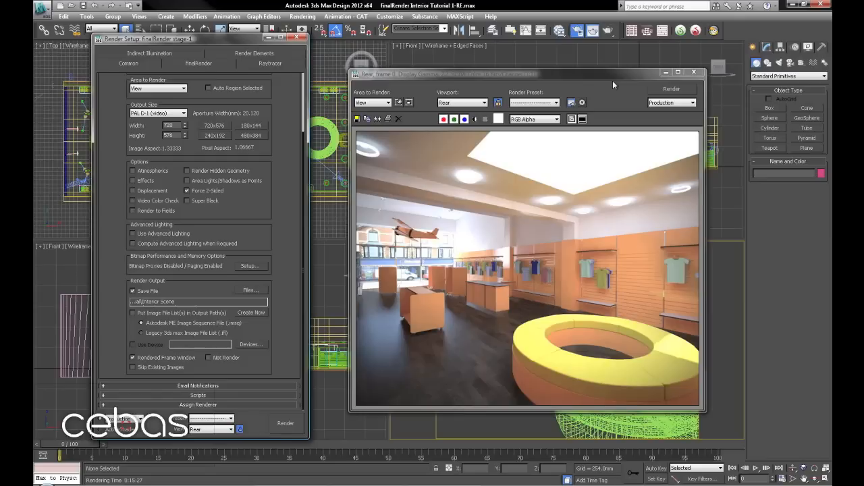
drag(619, 79, 377, 81)
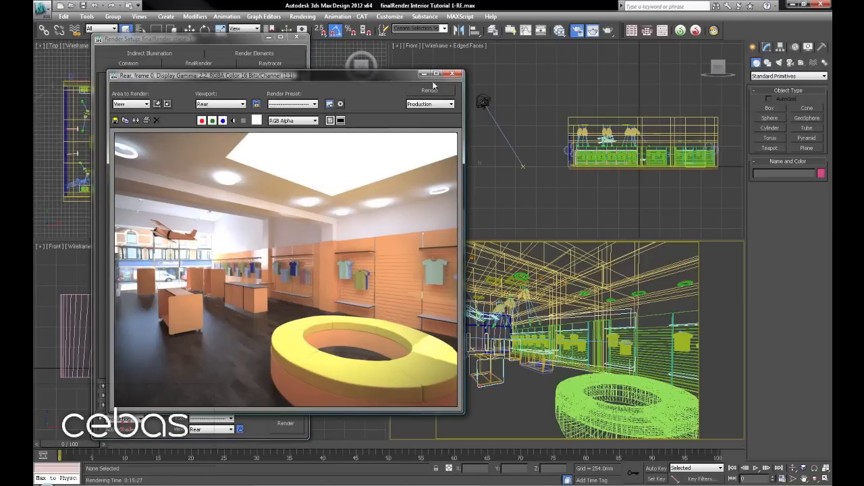
Open the Timber Floor material and set its Fast Glossy Interpolation grid to 1 (same as rendering).
click(560, 30)
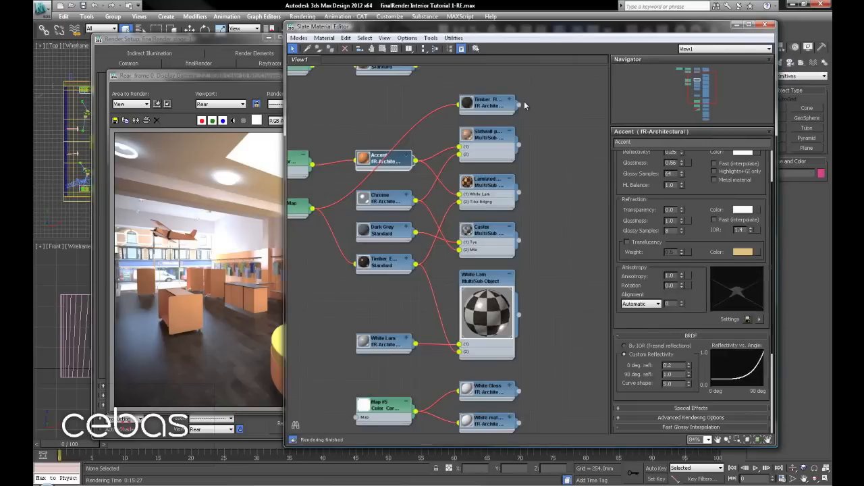
double_click(496, 103)
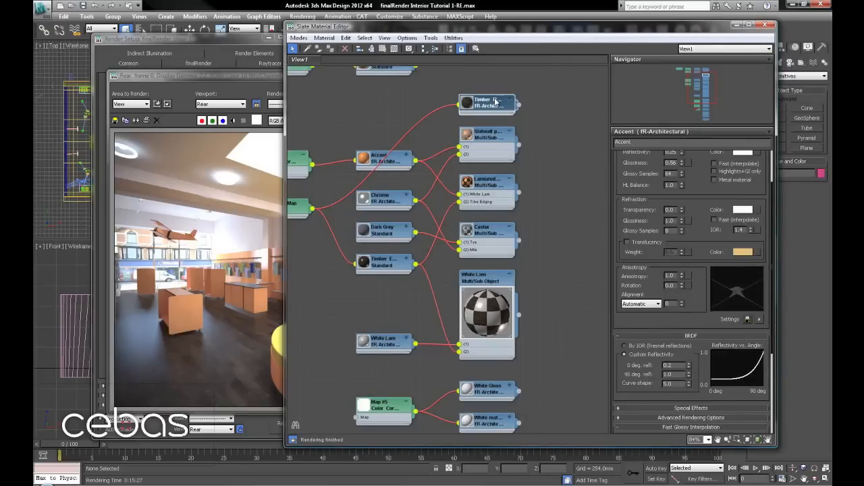
click(725, 215)
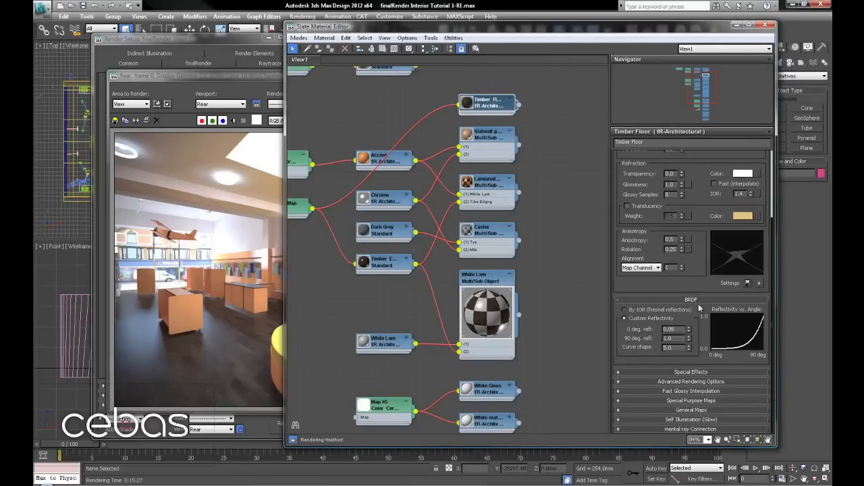
click(702, 392)
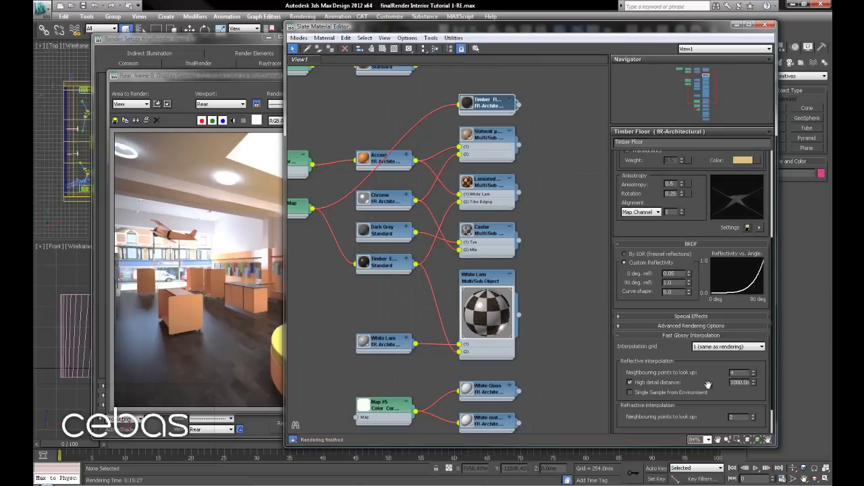
click(722, 347)
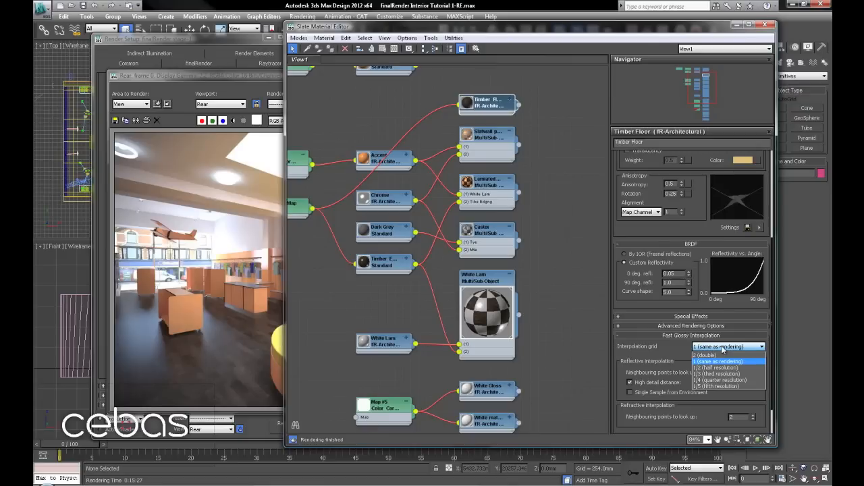
click(720, 361)
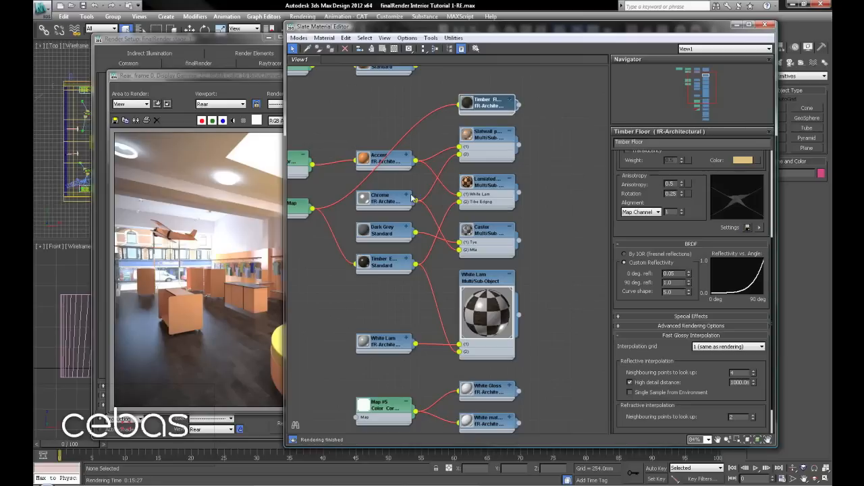
Enable the reflection Max Distance on the Chrome material and Fast (interpolate) for the Accent material's reflections, checking Accent's interpolation settings.
double_click(382, 201)
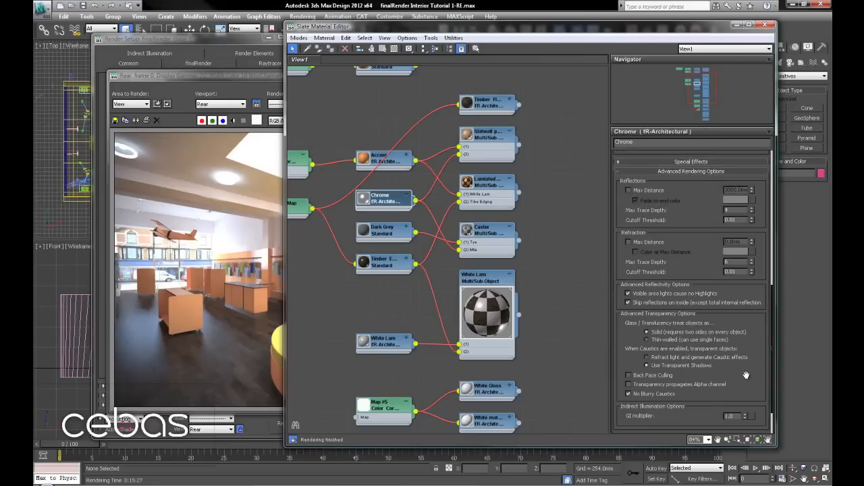
click(650, 192)
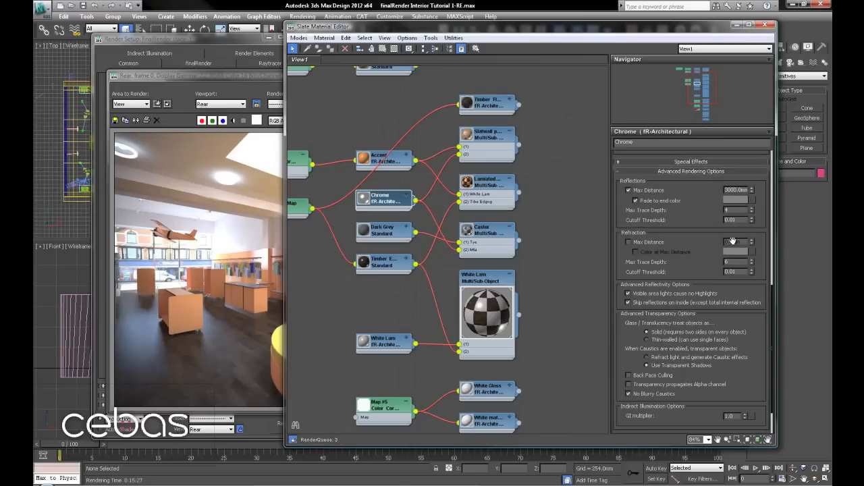
click(397, 162)
drag(708, 194, 696, 273)
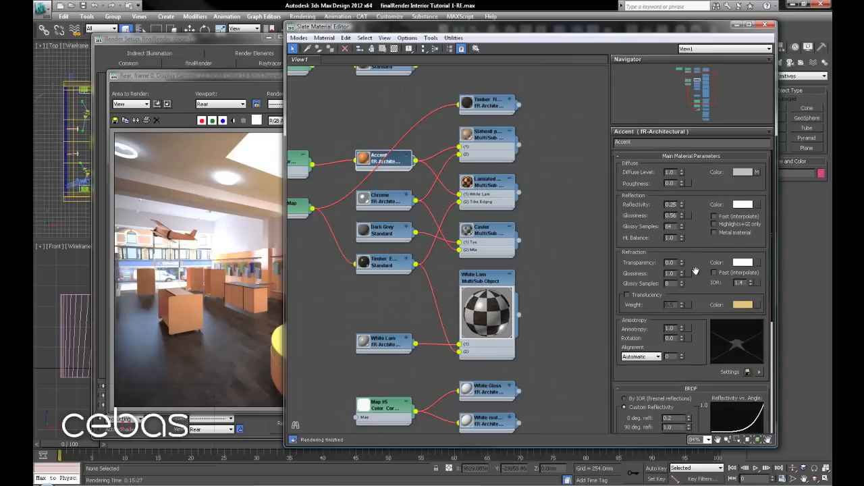
click(734, 218)
drag(695, 404, 696, 191)
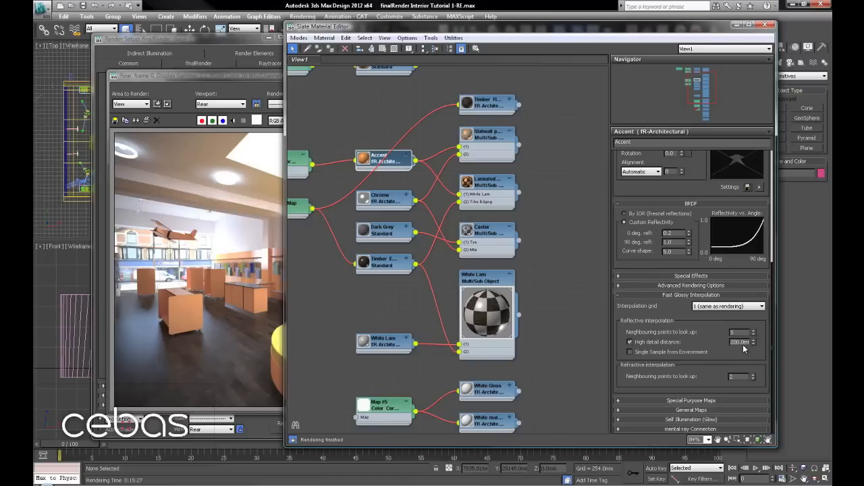
Close the material editor and re-render the Rear view, overwriting the existing 4_Complete_REs.exr.
click(221, 74)
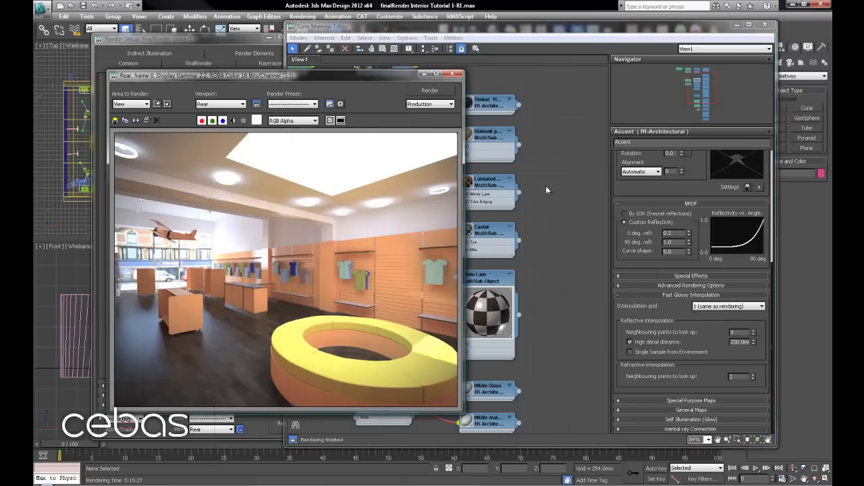
click(765, 25)
drag(315, 77, 558, 78)
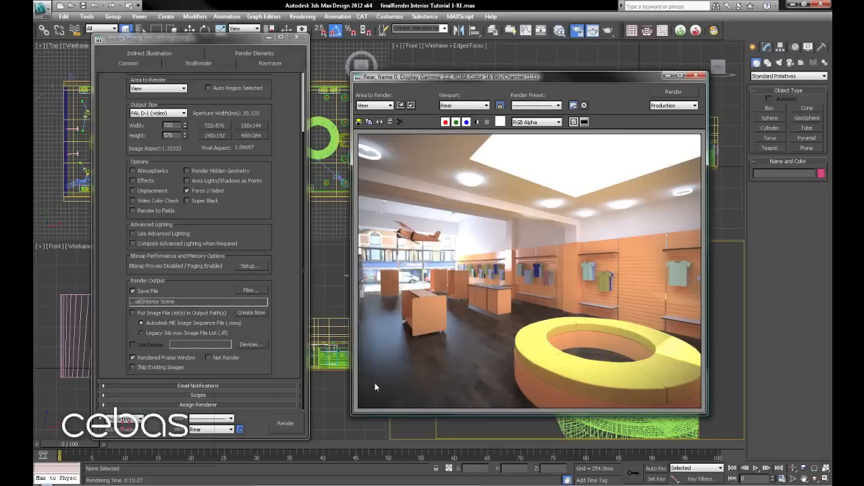
click(681, 93)
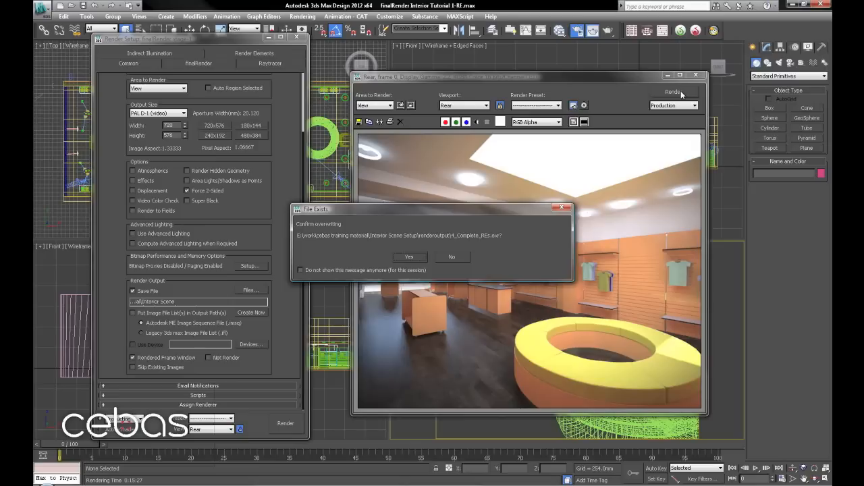
click(412, 257)
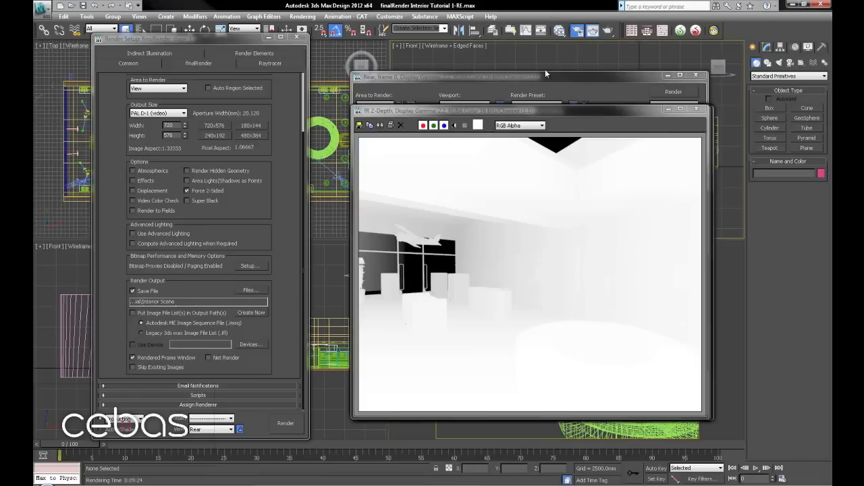
Switch the Global Illumination Solution from Single Frame to Animation with Camera Fly, and enable the saved Solution file.
click(559, 83)
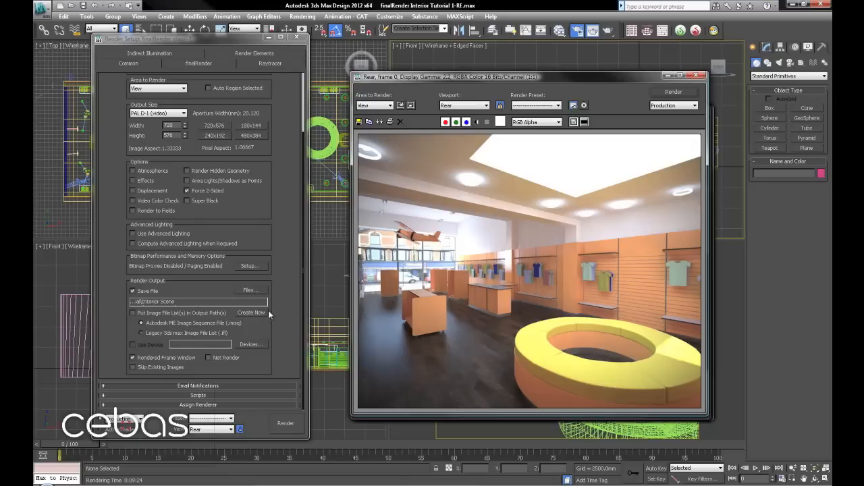
click(159, 53)
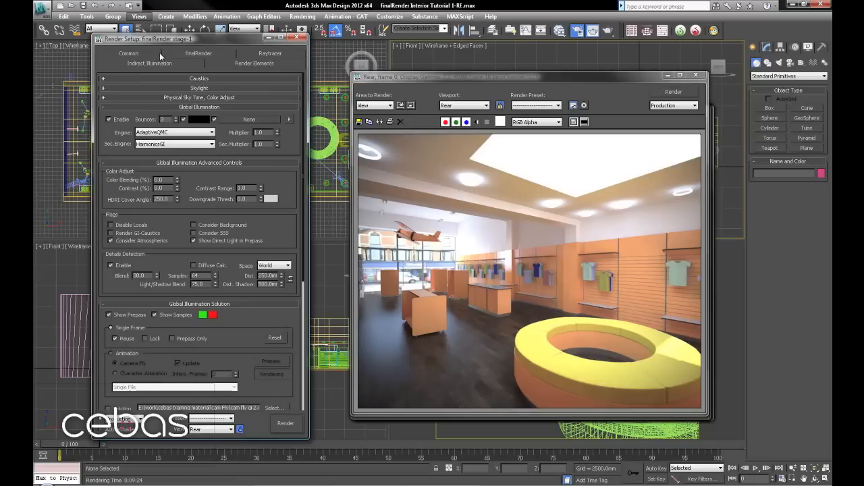
scroll(264, 354, down, 5)
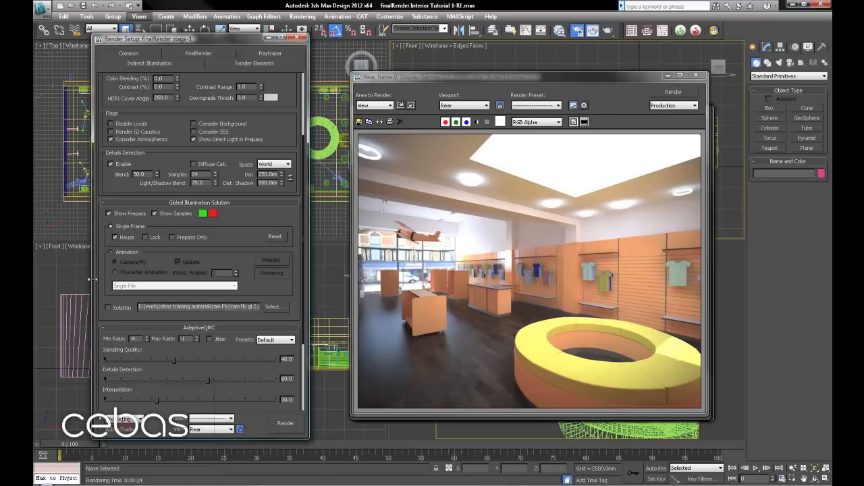
click(128, 253)
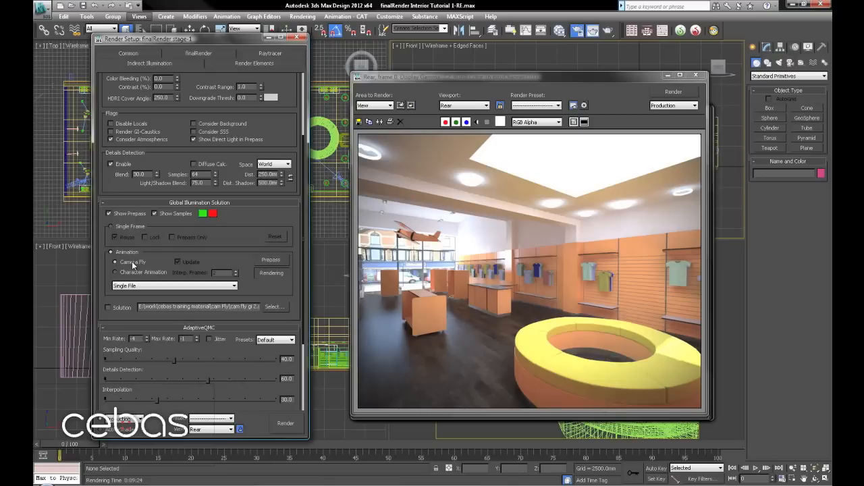
click(109, 307)
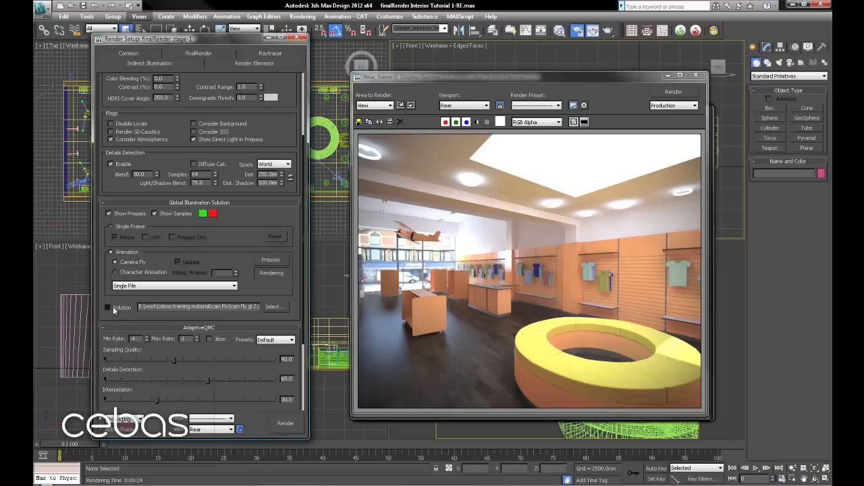
Save the GI solution file as "camera fly" in the scenes folder.
click(277, 309)
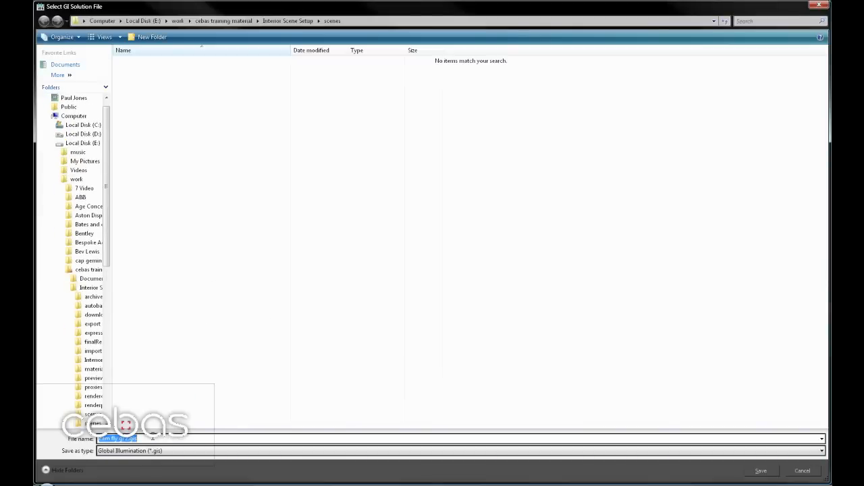
text(cmare)
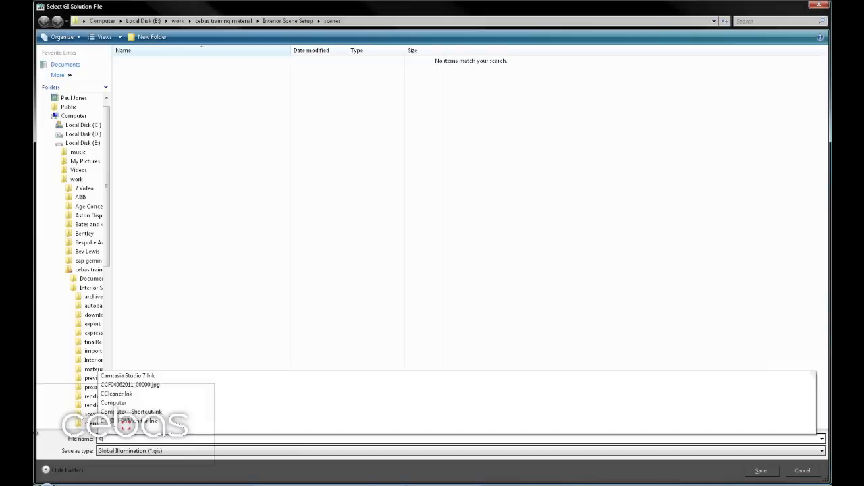
key(BackSpace)
key(BackSpace)
key(BackSpace)
key(BackSpace)
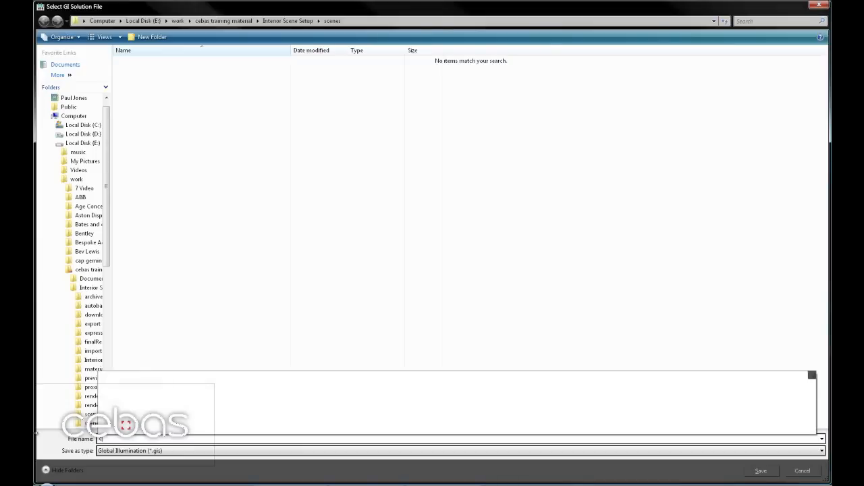
text(amera fly)
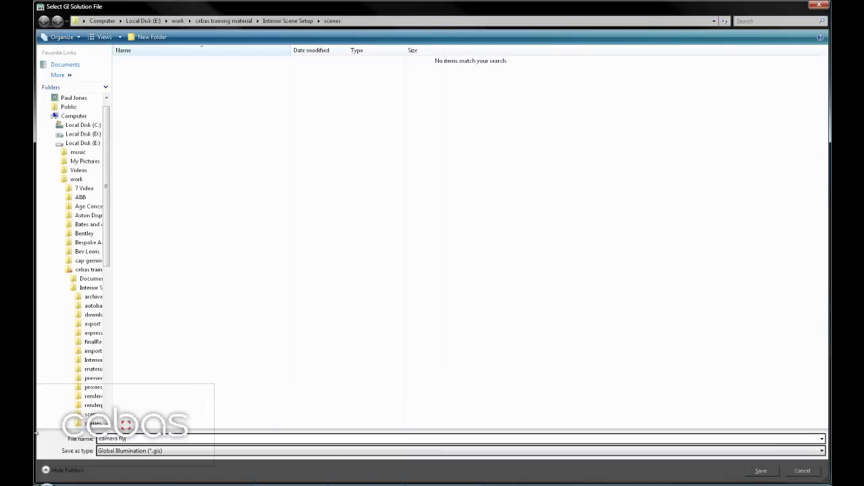
key(Return)
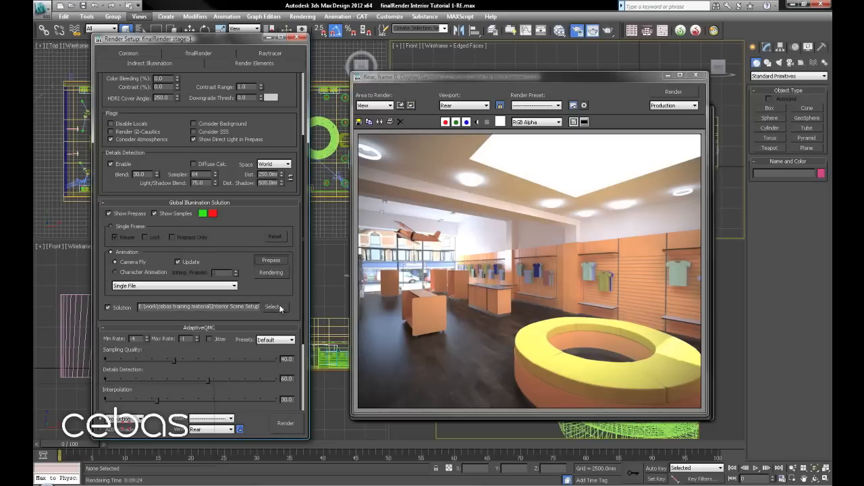
Render the active time segment at every 10th frame with Save File turned off, moving the frame window clear of the progress dialog.
scroll(244, 285, down, 2)
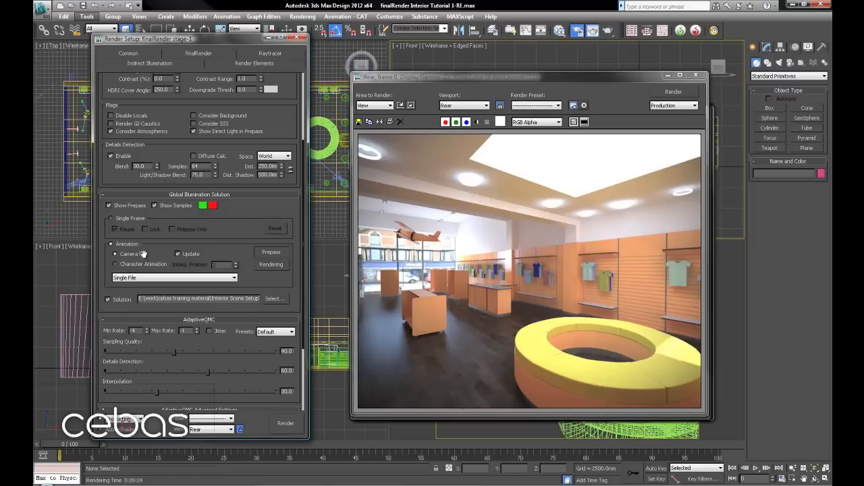
click(128, 52)
scroll(280, 160, down, 5)
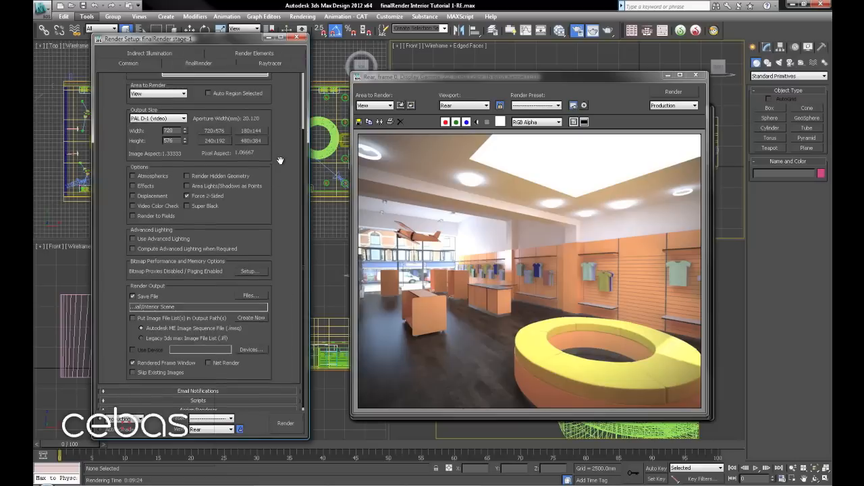
scroll(280, 160, up, 3)
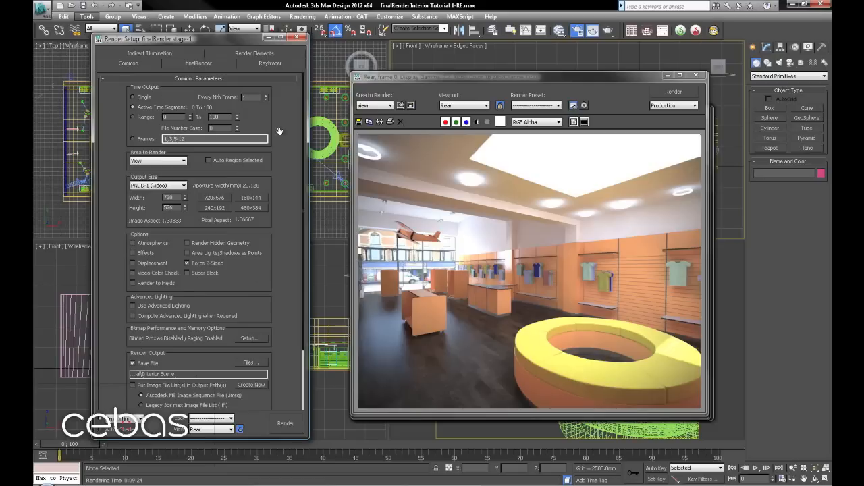
double_click(246, 98)
click(149, 365)
click(286, 424)
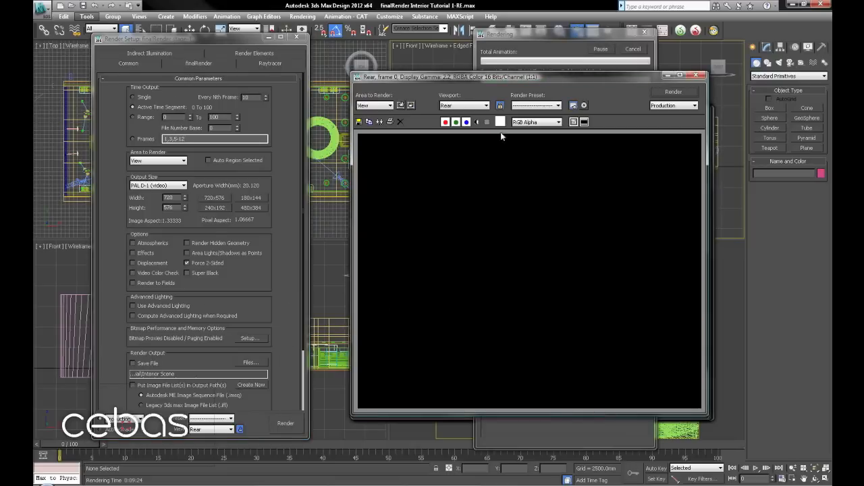
drag(576, 74, 314, 83)
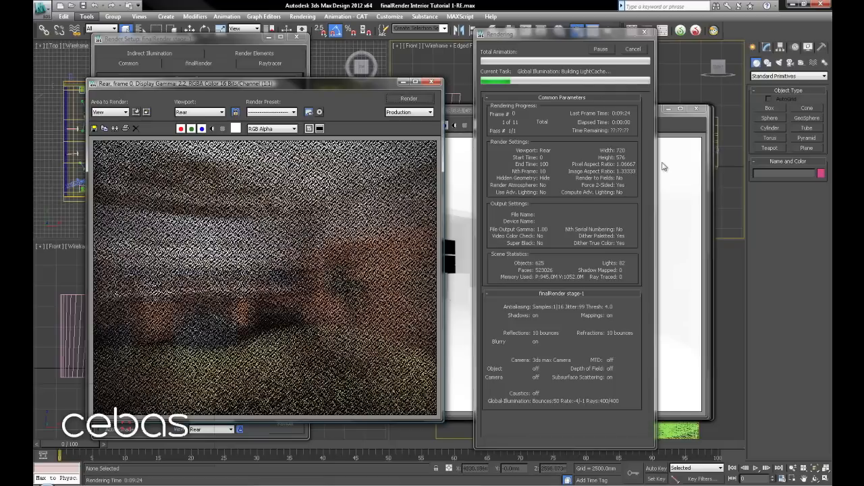
Switch the camera-fly animation mode of the Global Illumination Solution from Prepass to Rendering.
drag(344, 84, 348, 75)
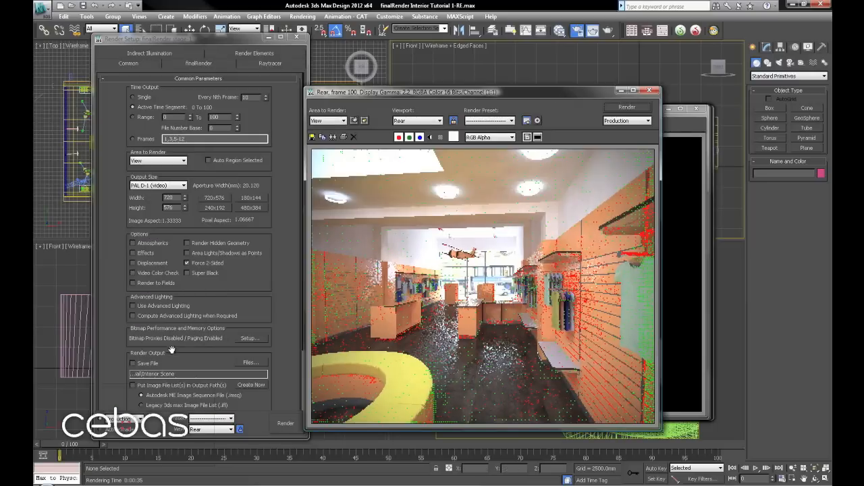
click(158, 54)
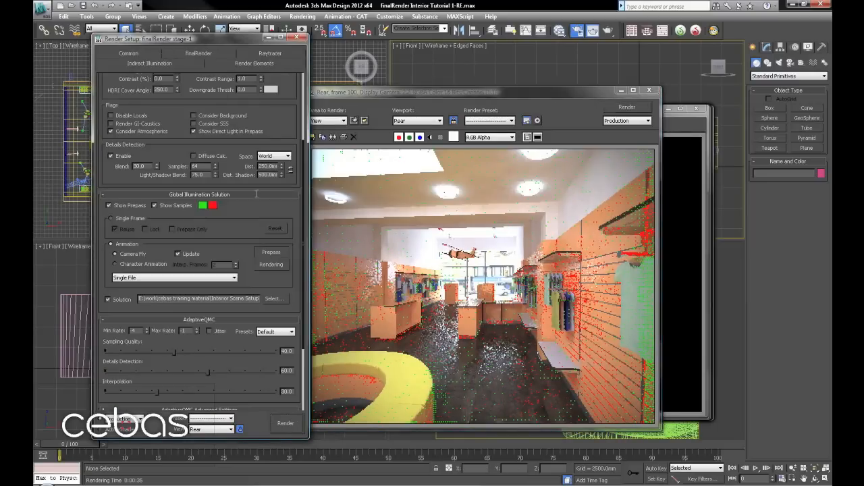
click(274, 265)
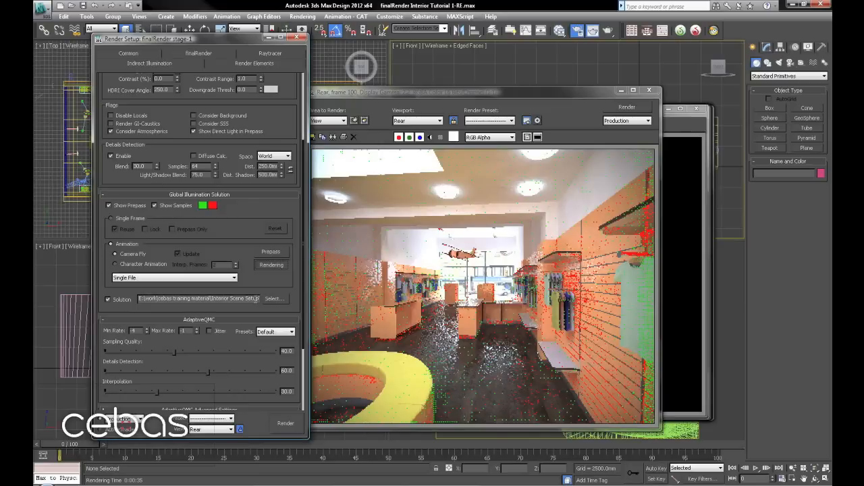
Set the area to render to Region and close the rendered frame and leftover render element windows.
click(130, 54)
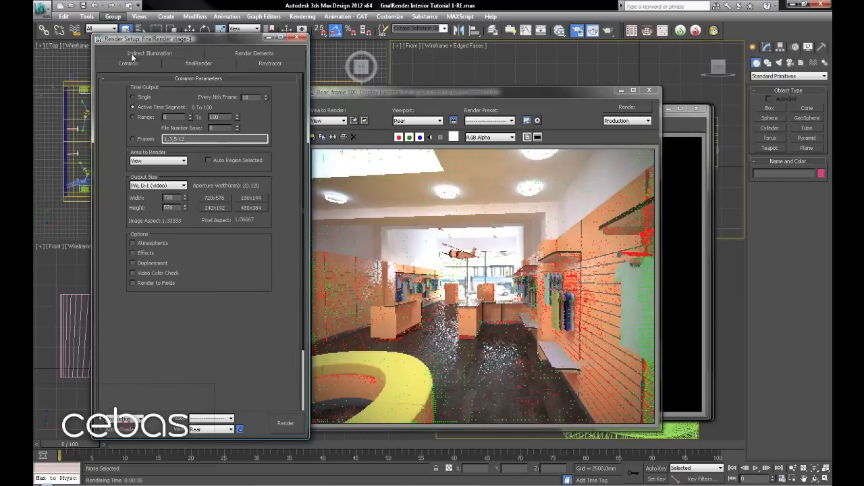
click(162, 161)
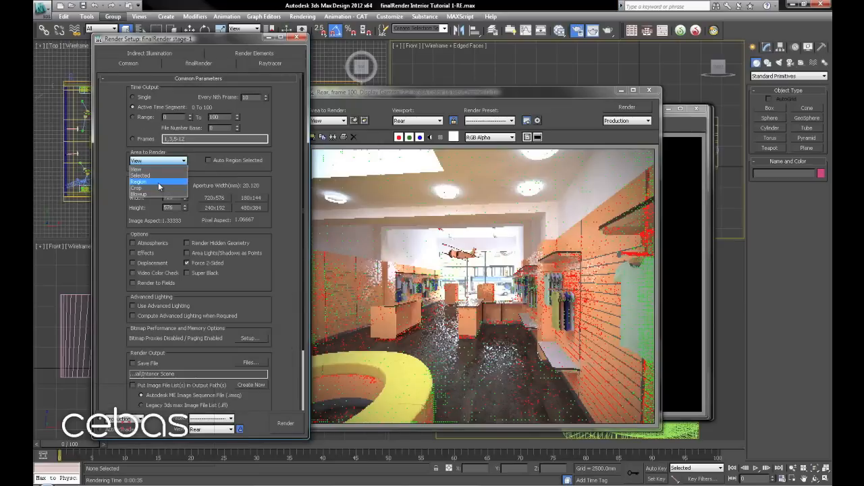
click(161, 182)
click(649, 90)
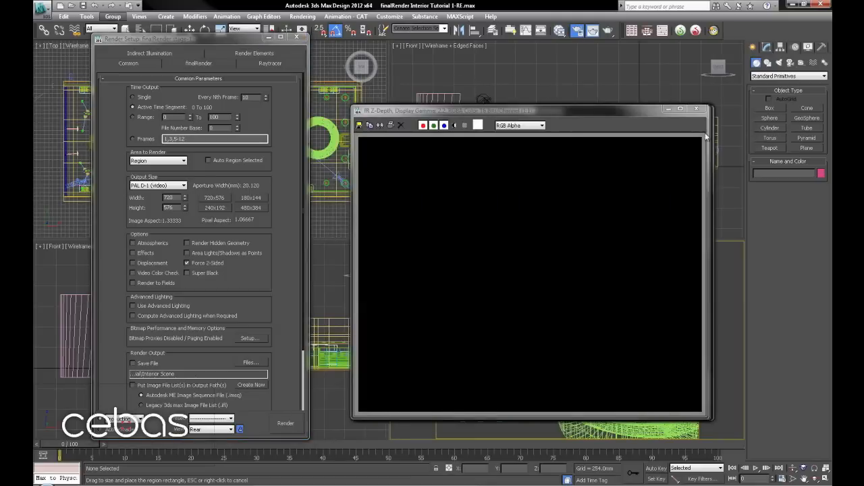
click(696, 109)
click(699, 110)
click(700, 110)
click(699, 110)
click(689, 127)
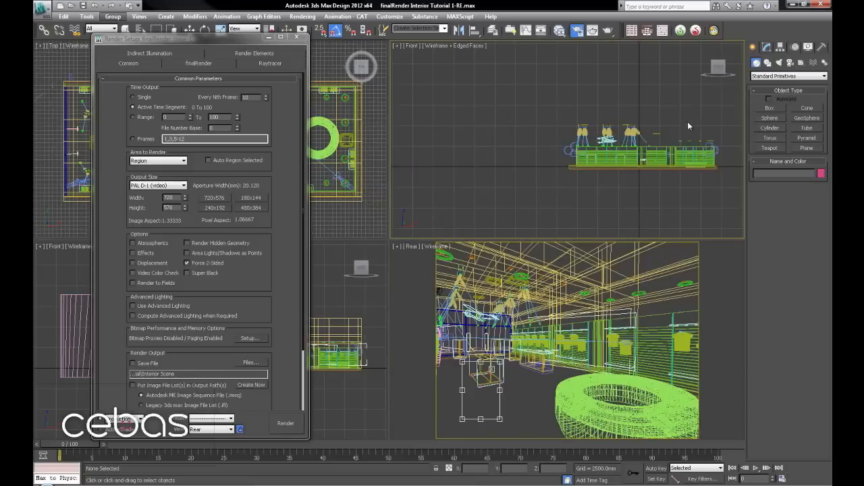
Adjust the render region in the Rear view so it frames the small display box and the floor around it.
click(466, 410)
click(497, 380)
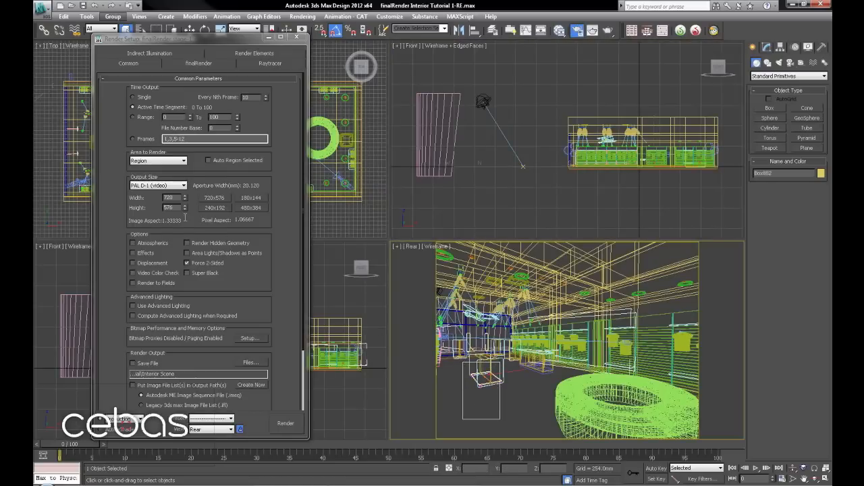
click(143, 161)
click(145, 179)
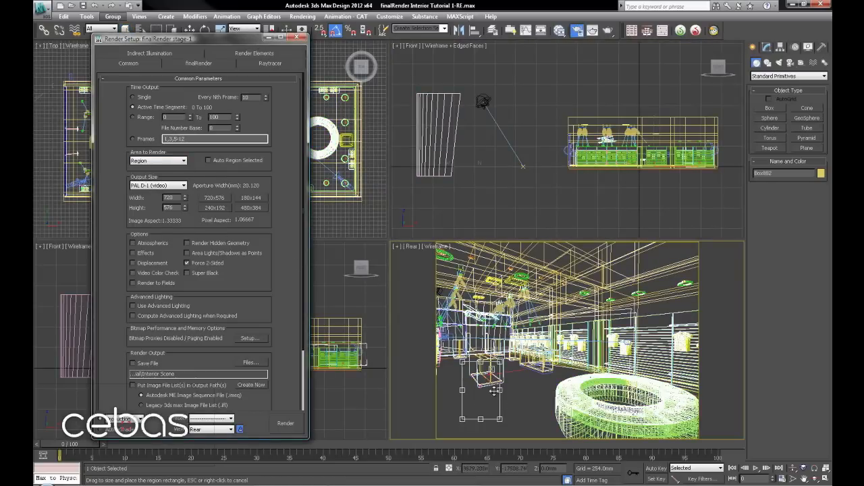
drag(501, 390, 470, 373)
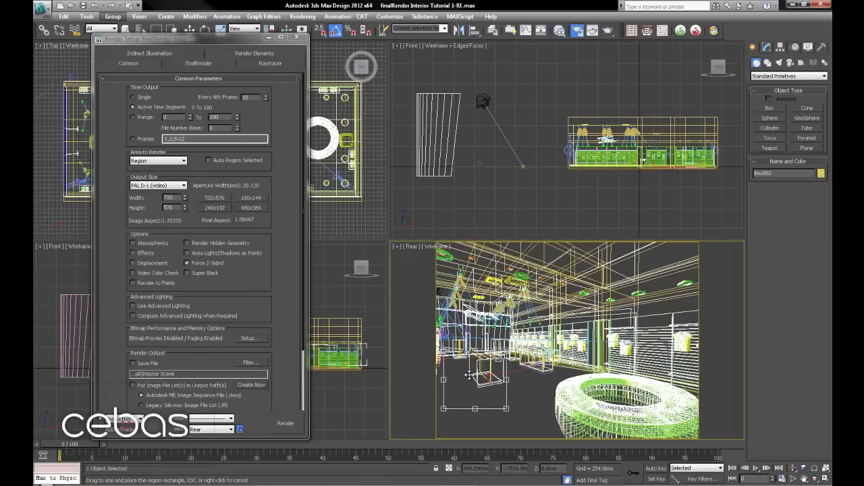
Turn on Save File and save the render output as 4_Complete_REs.exr in a new "test floor" folder inside Cam Fly.
click(156, 365)
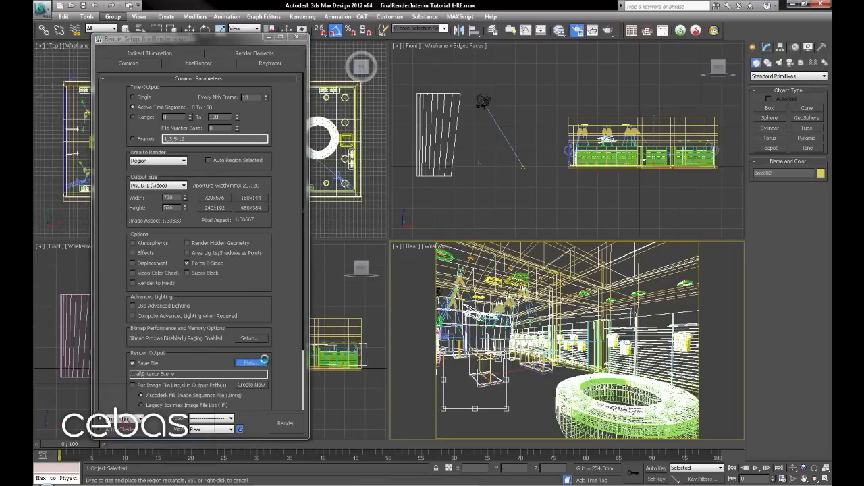
click(260, 361)
double_click(133, 181)
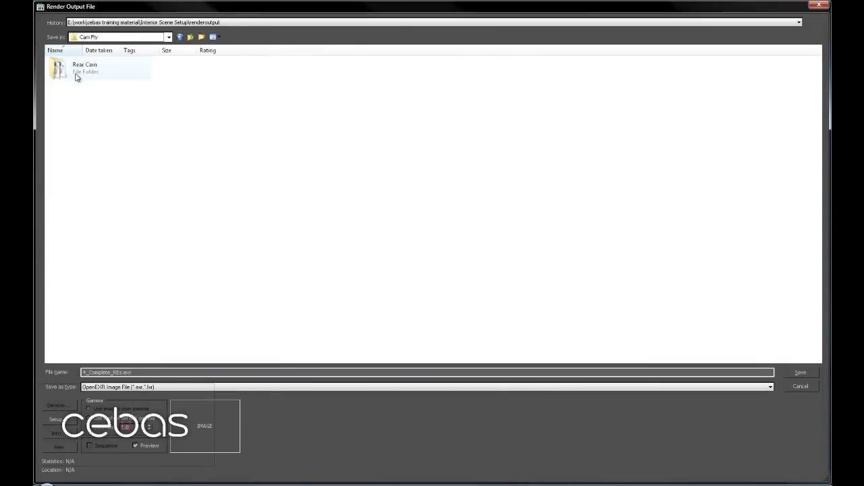
click(200, 37)
text(test flo)
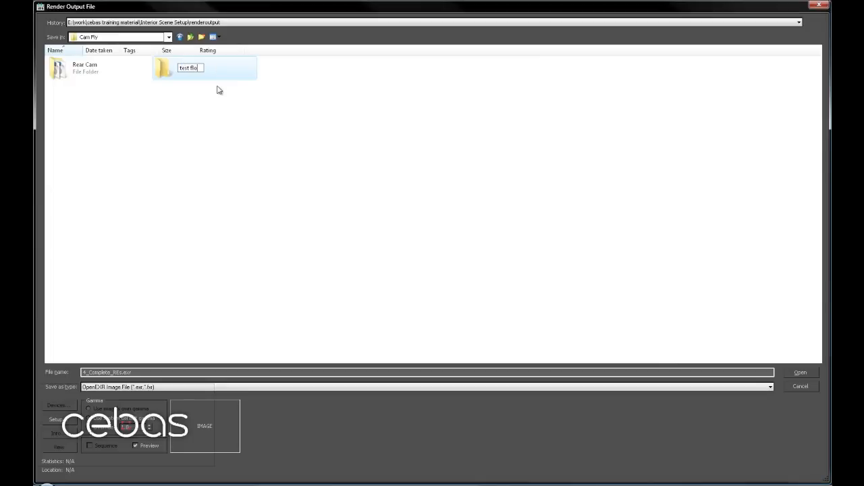
key(Return)
key(Return)
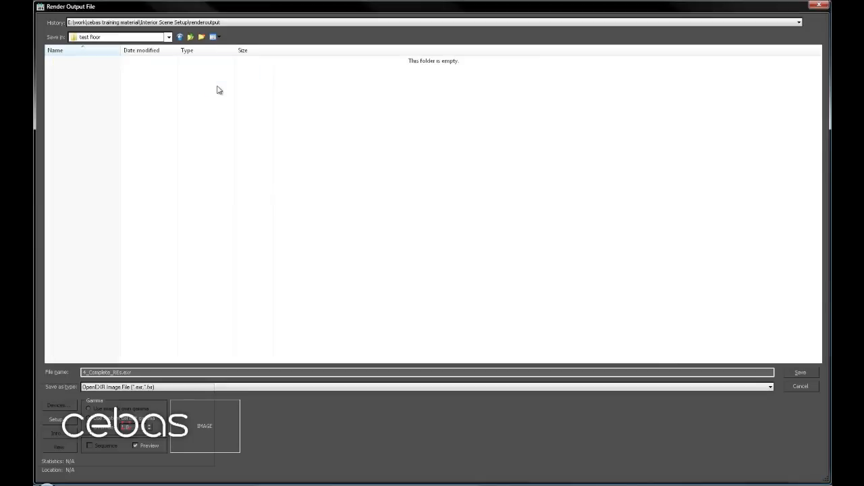
click(135, 386)
click(135, 385)
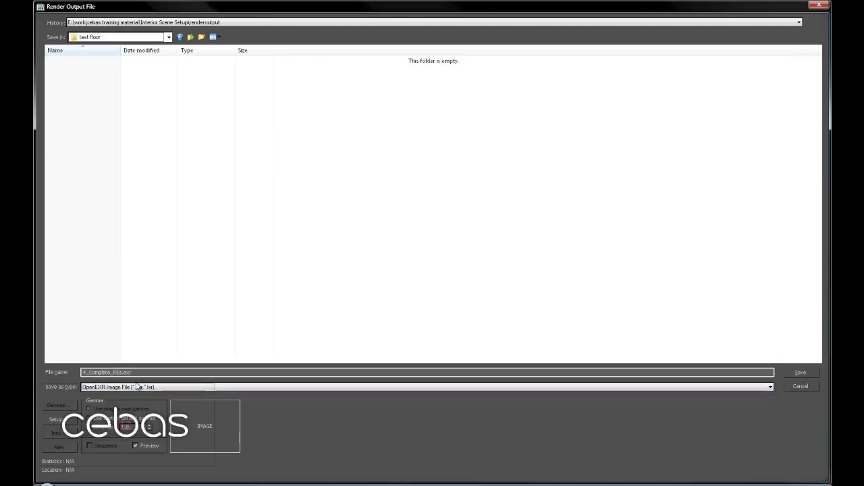
click(802, 374)
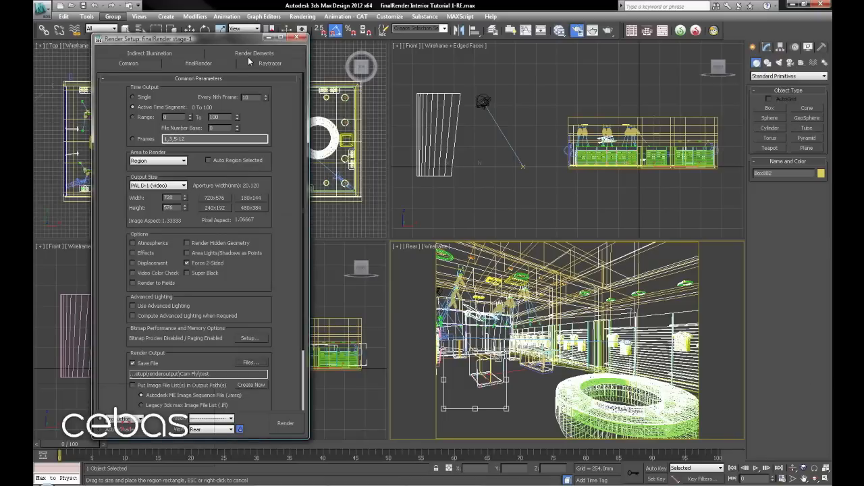
Check the render elements list, the common output settings and the finalRender sampling and bucketing options.
click(251, 54)
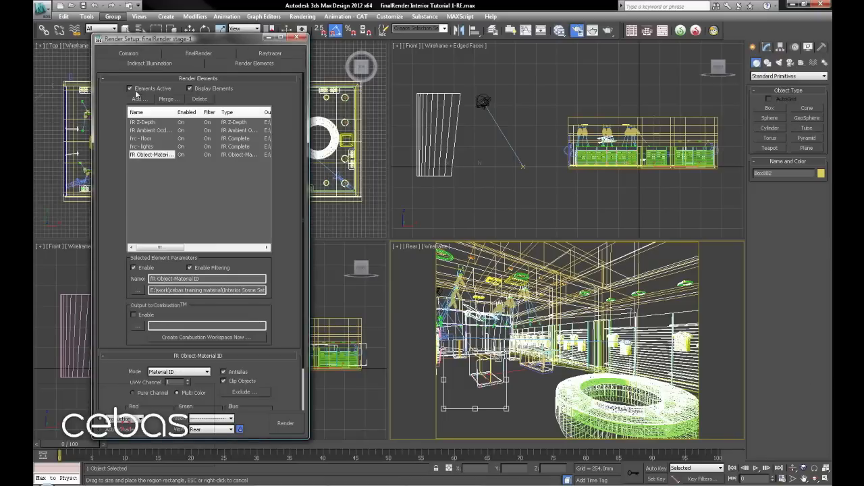
click(128, 54)
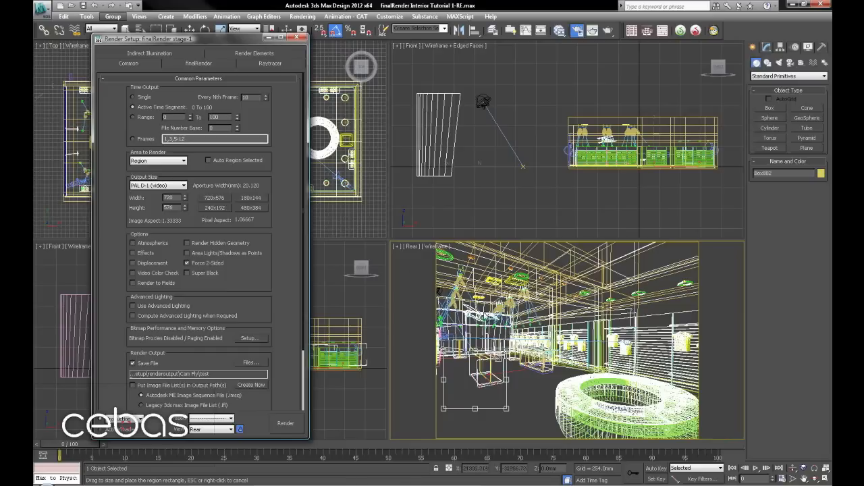
drag(116, 216, 117, 194)
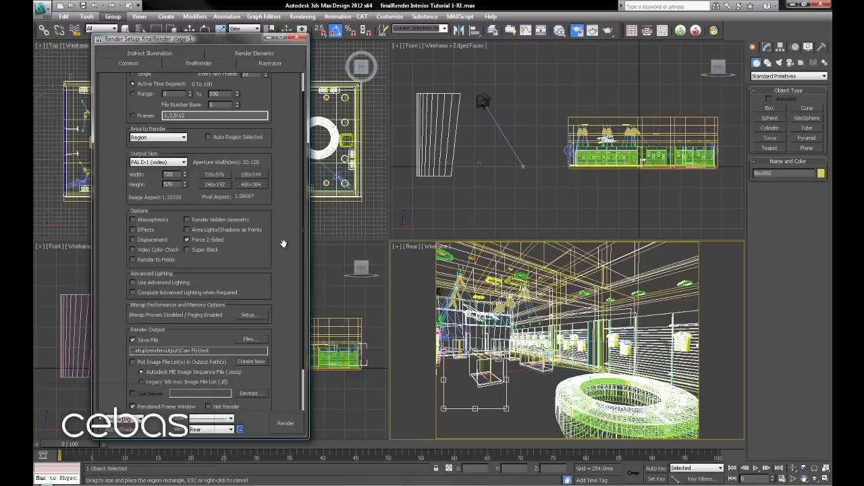
click(190, 64)
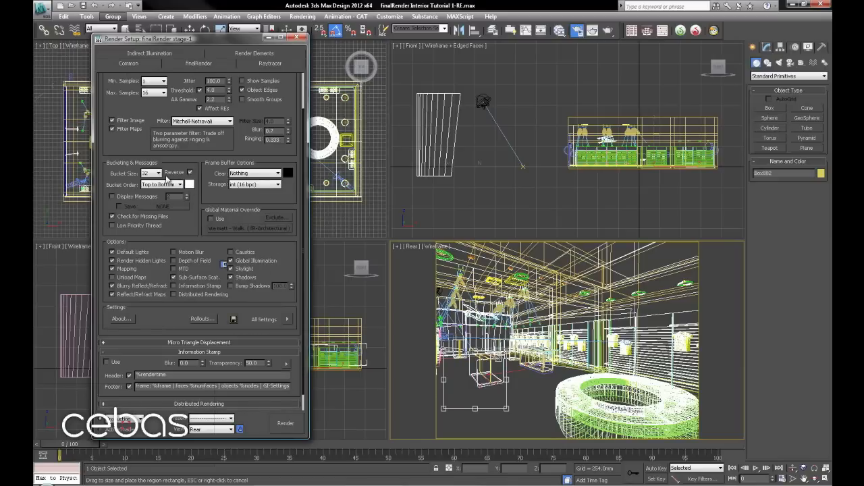
Render the Rear view region for frames 0 to 20 at every frame, cancelling during frame 11.
click(295, 425)
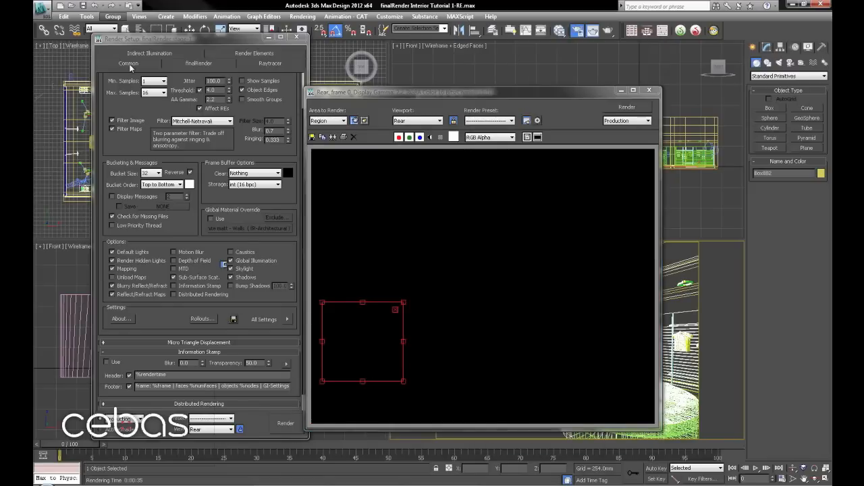
click(128, 63)
scroll(270, 114, up, 2)
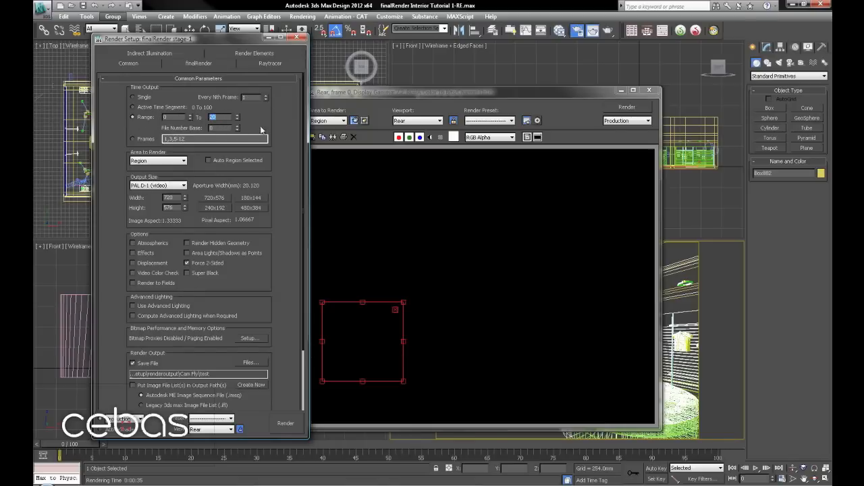
click(286, 424)
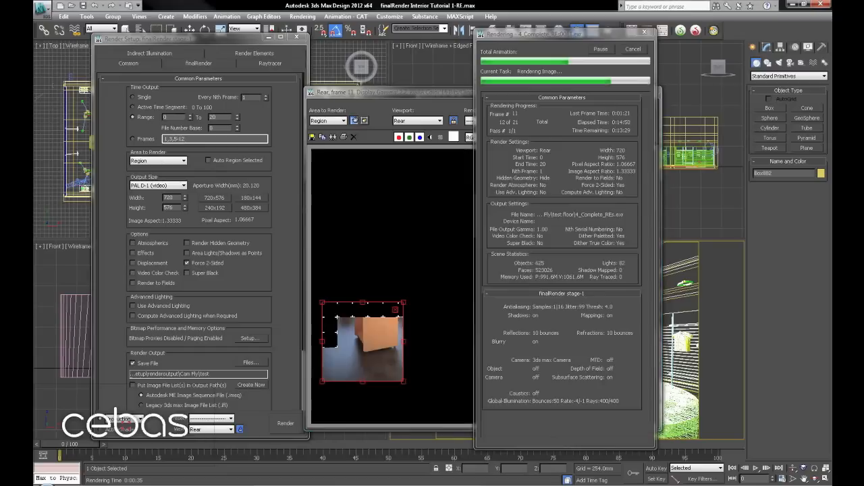
click(637, 51)
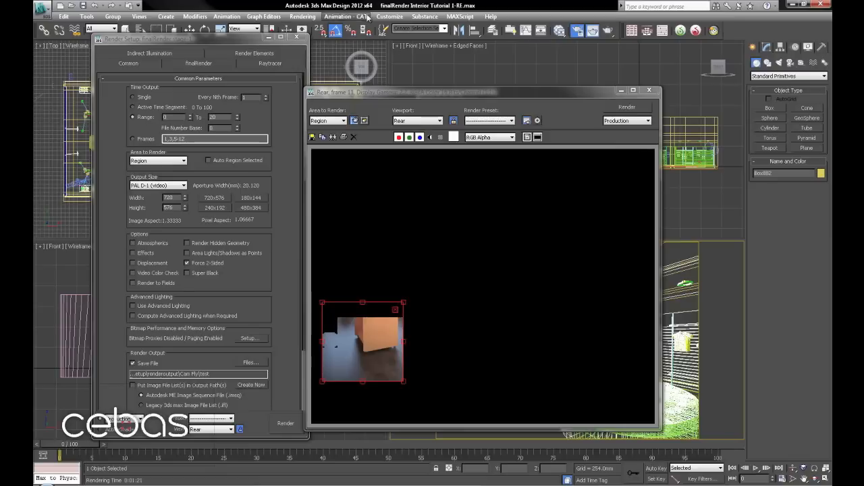
Load the EXR sequence starting at 4_Complete_REs0000.exr from the "test floor" folder into RAM Player channel A.
click(302, 16)
click(329, 251)
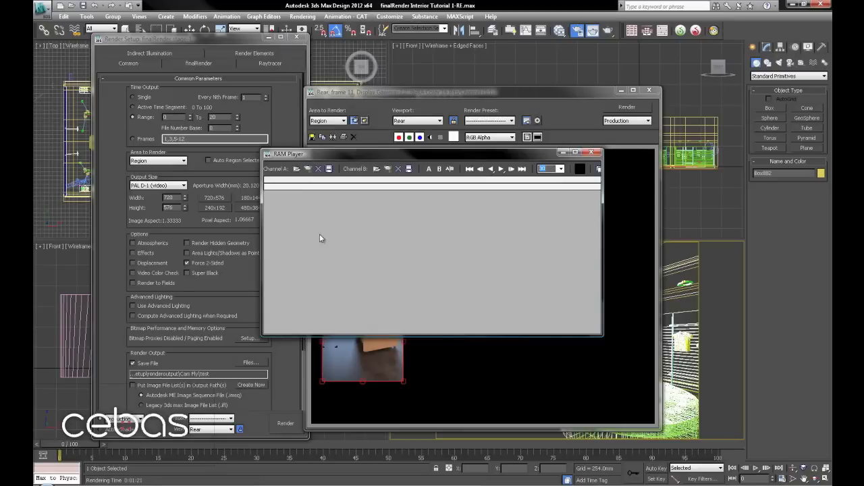
click(297, 169)
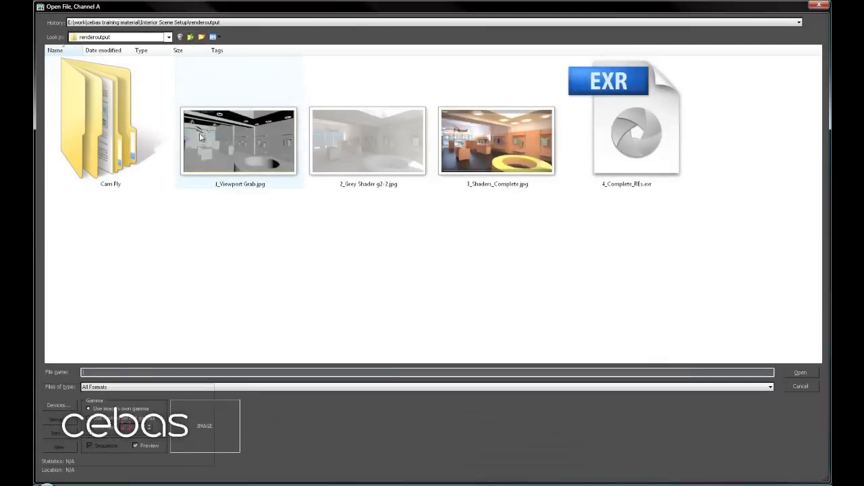
double_click(118, 124)
double_click(185, 72)
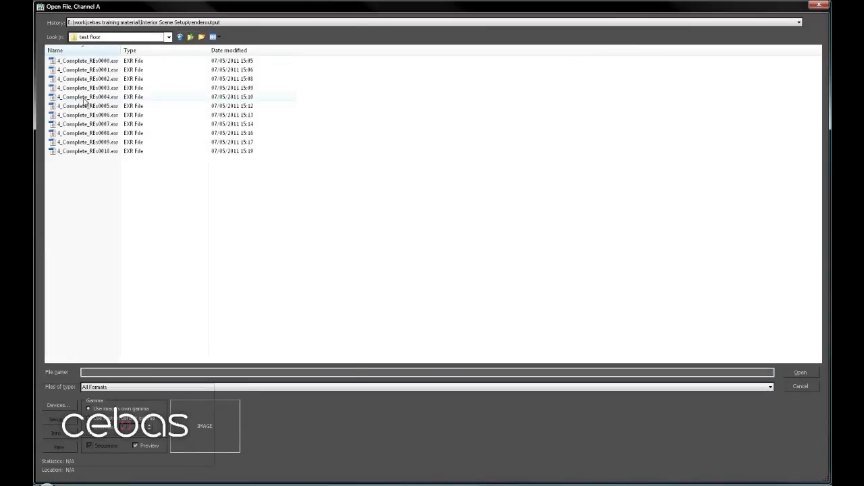
click(88, 62)
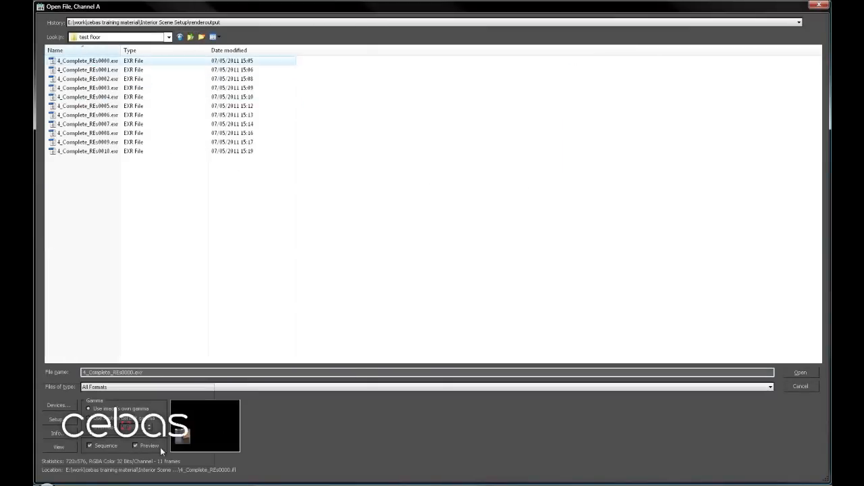
click(805, 374)
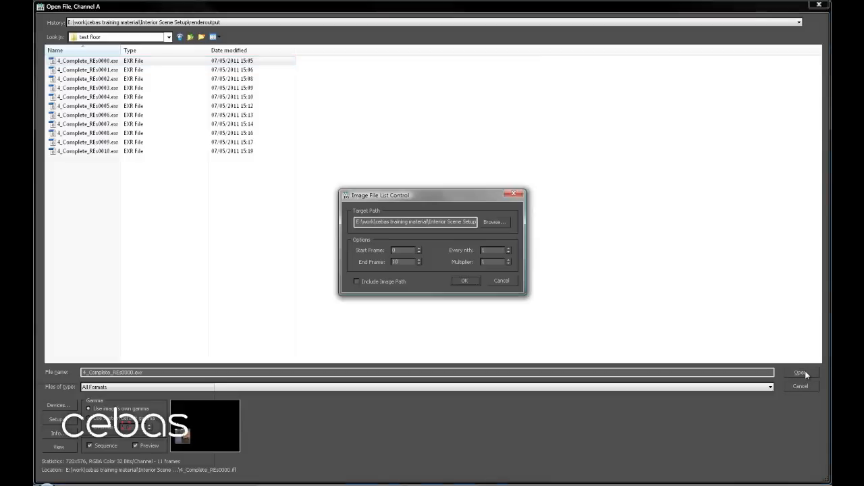
click(464, 281)
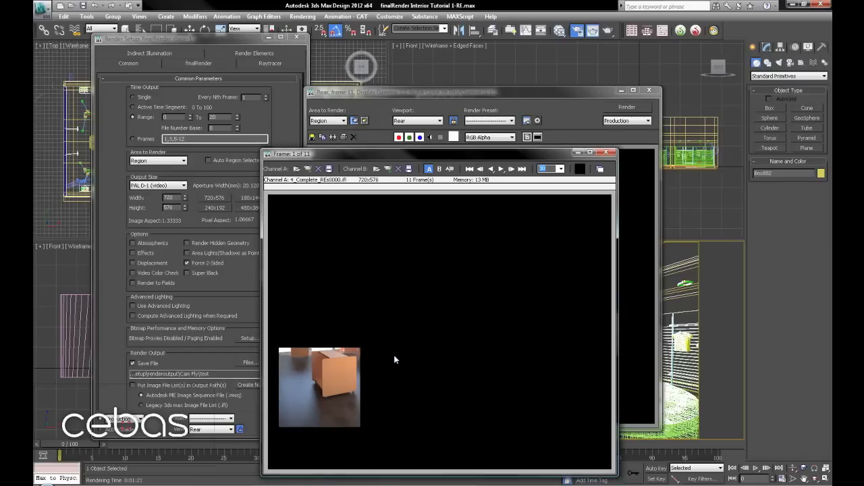
Play the floor test sequence forward in the RAM Player, stop it, and close the player.
click(501, 169)
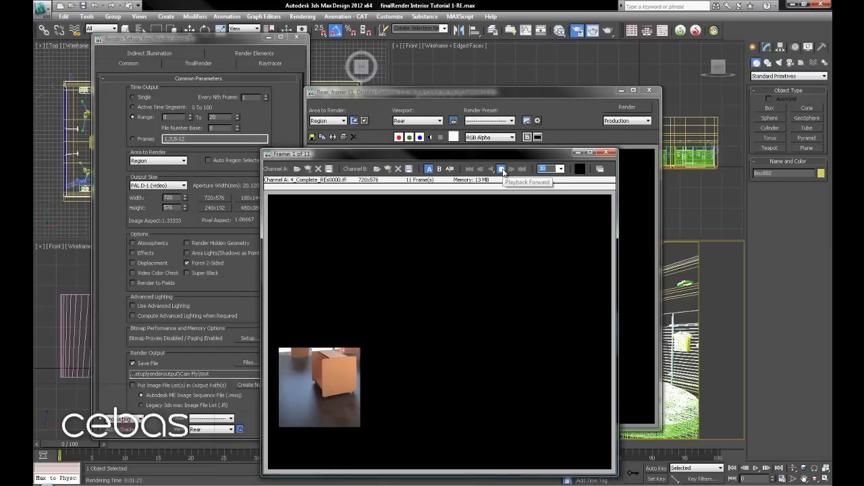
click(504, 169)
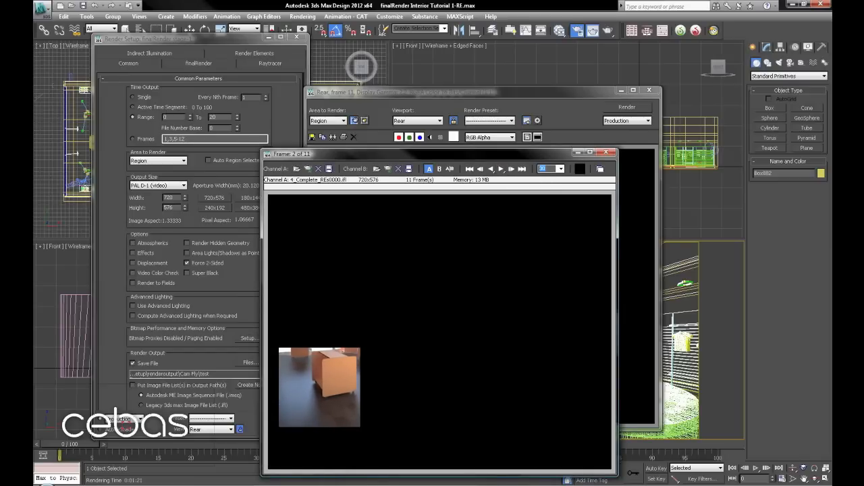
click(607, 152)
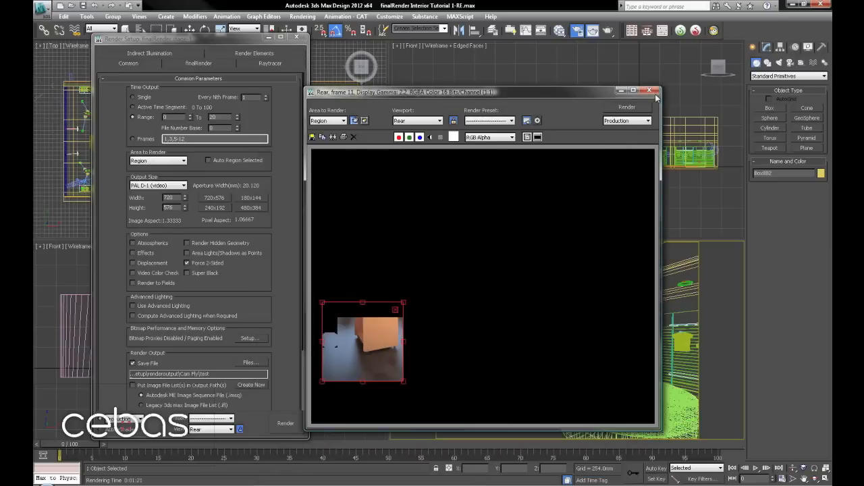
Review the Timber Floor material's glossy interpolation and reflection settings after closing the rendered frame.
click(649, 90)
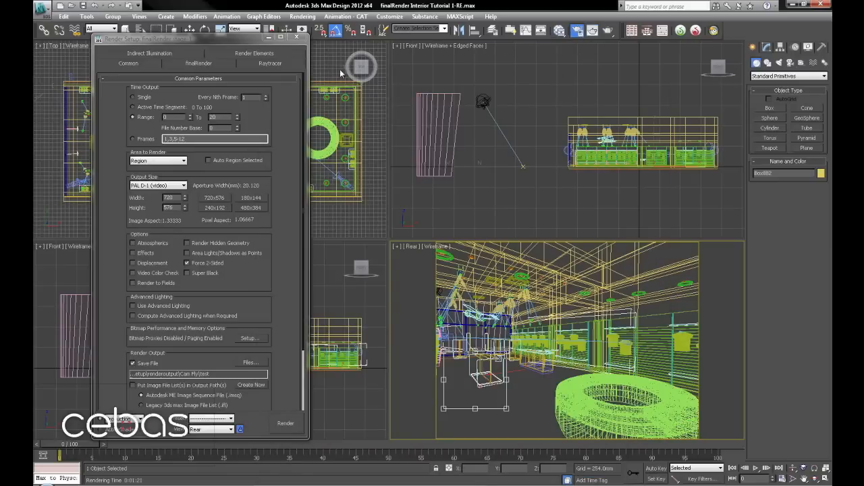
click(270, 64)
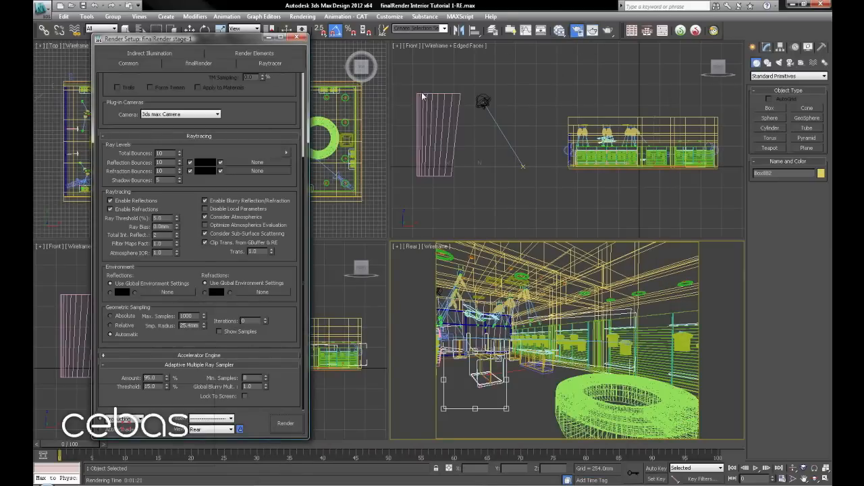
click(560, 35)
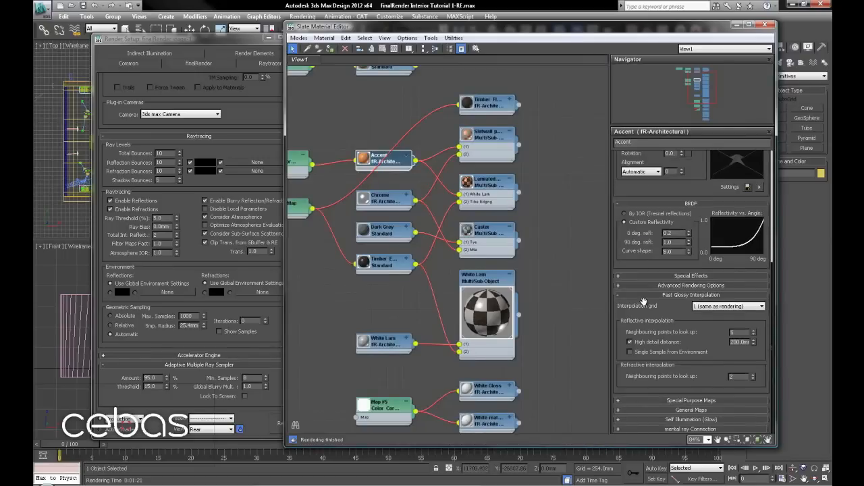
double_click(495, 106)
drag(700, 212, 678, 175)
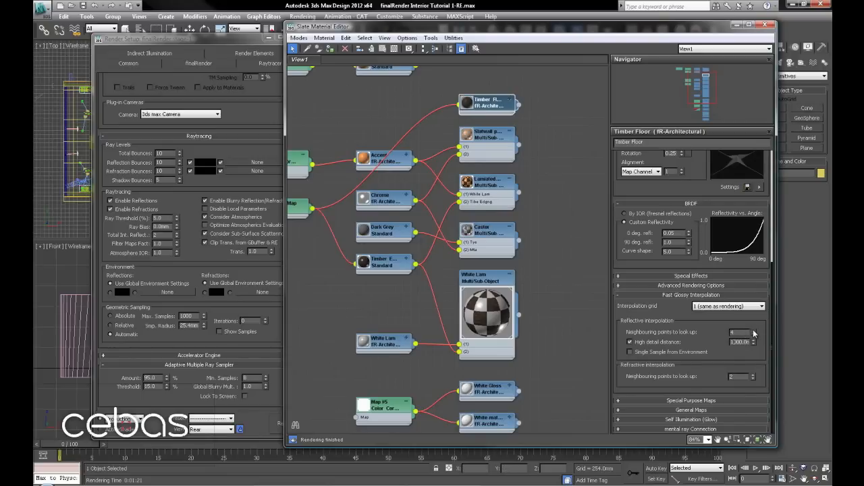
scroll(704, 169, up, 5)
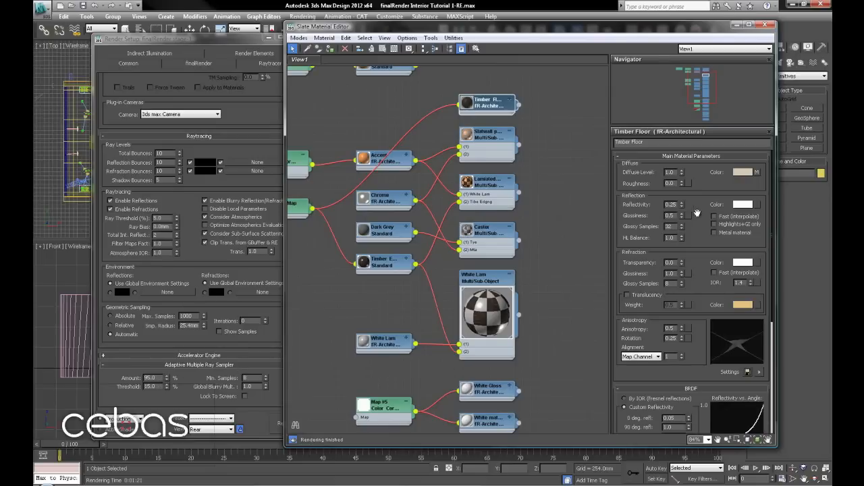
Set the Adaptive Multiple Ray Sampler threshold to 10% and check the common render output settings.
drag(159, 386, 118, 386)
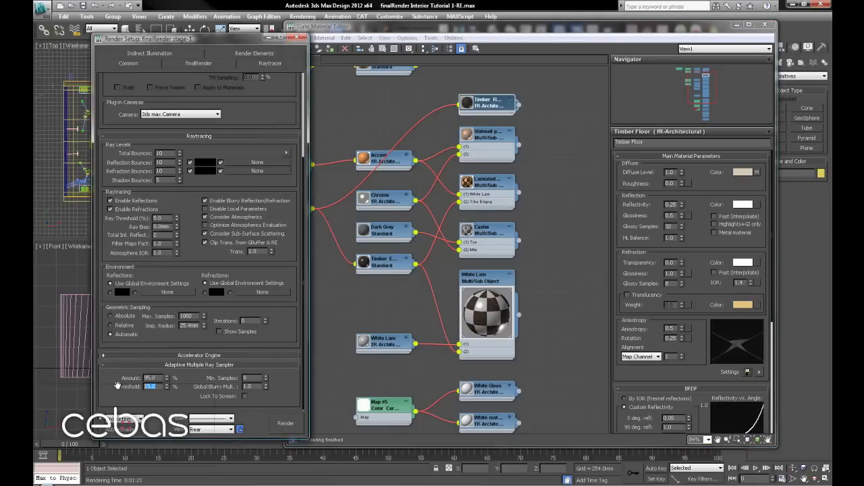
text(10)
key(Return)
click(137, 66)
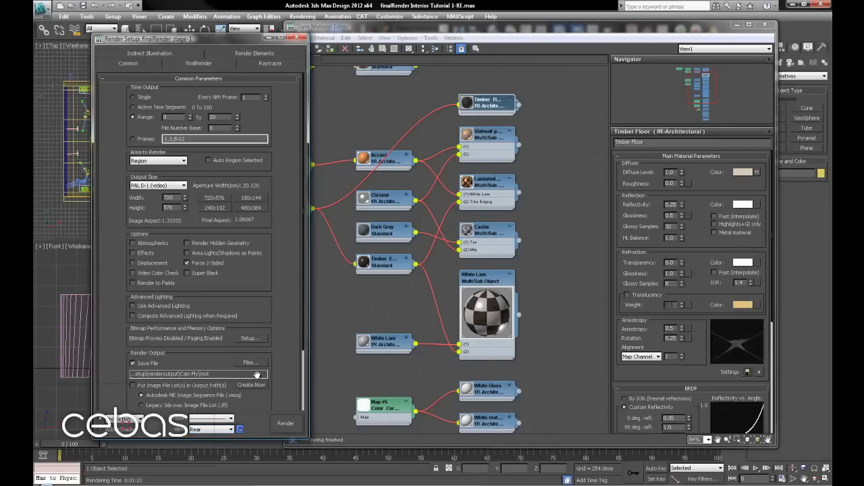
Set the raytracing Ray Threshold to 10% and the Total Bounces to 6.
click(272, 63)
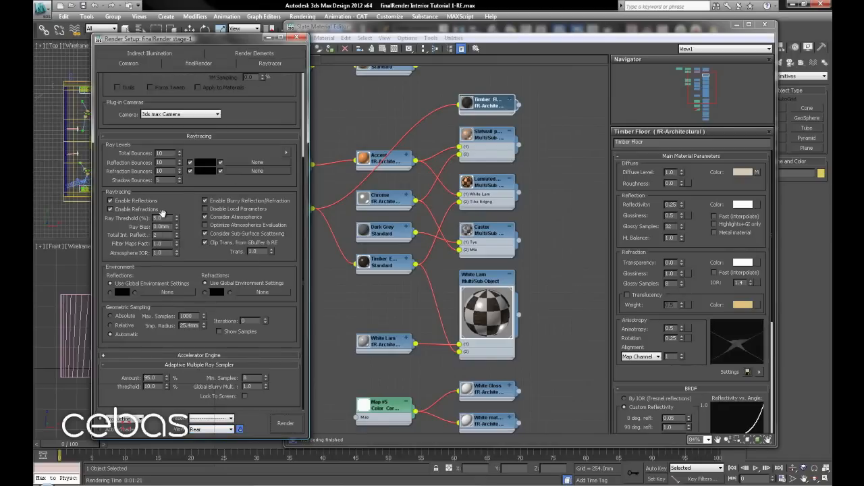
drag(168, 218, 116, 212)
text(10)
key(Return)
drag(168, 154, 153, 154)
text(6)
key(Return)
Start a test render of the Rear view region, cancel it during frame 0 and close the frame.
click(288, 425)
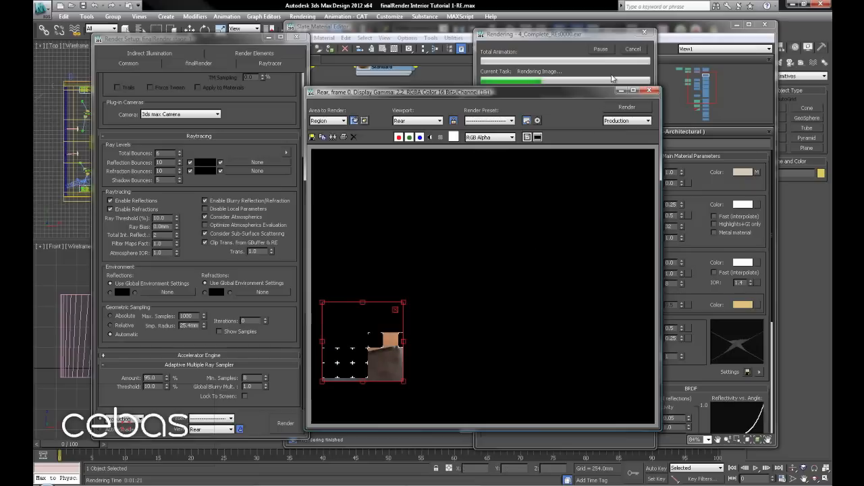
click(632, 49)
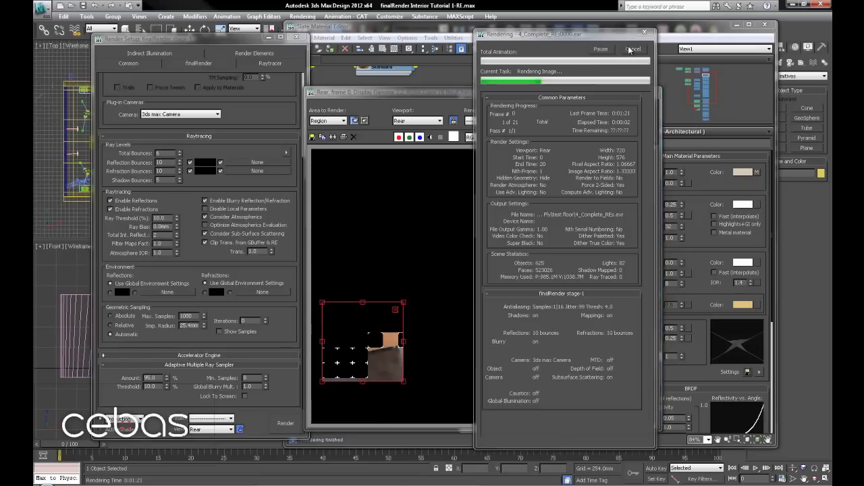
click(650, 91)
Check the Timber Floor material's fast glossy interpolation and the reflection trace depth in its advanced rendering options.
drag(692, 247, 683, 69)
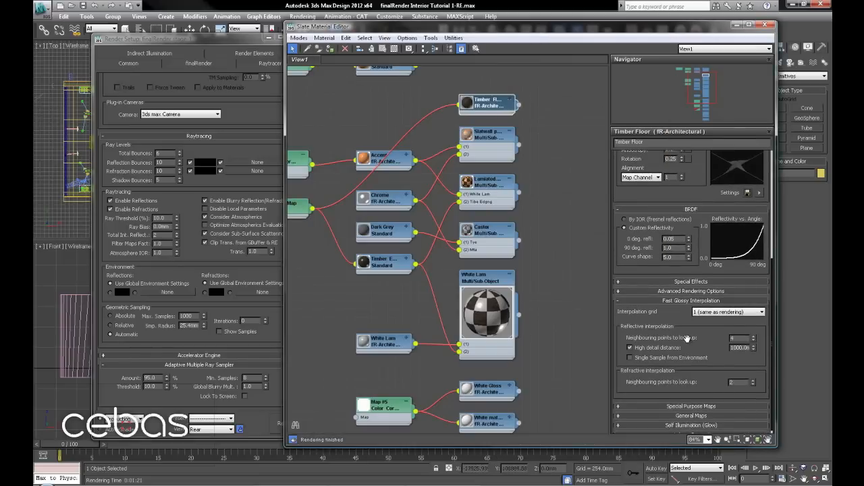
click(700, 301)
click(696, 380)
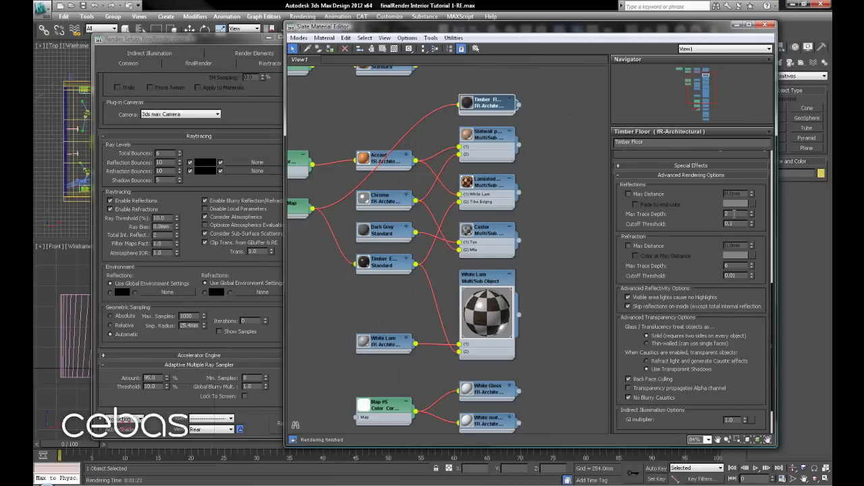
scroll(681, 230, up, 3)
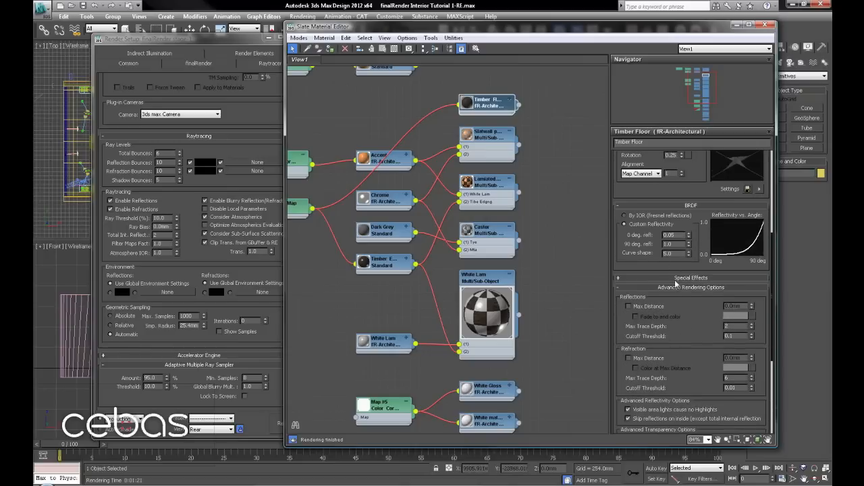
scroll(677, 287, up, 2)
scroll(698, 338, up, 3)
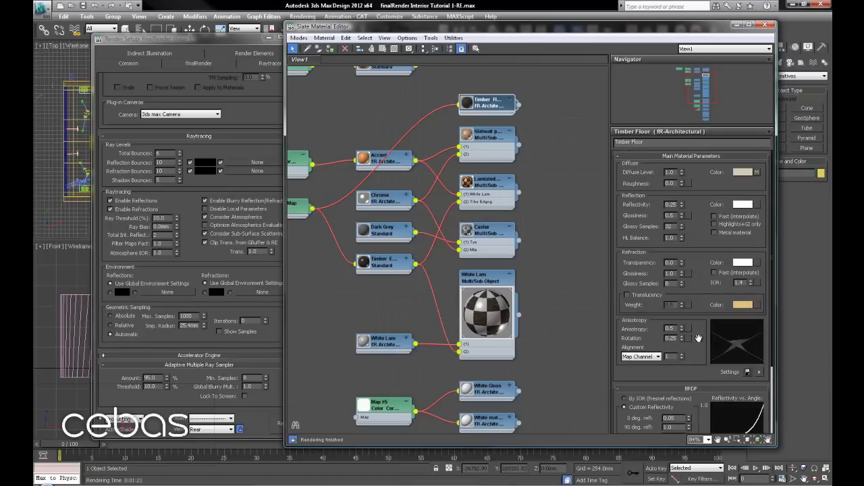
Set the raytracer's Reflection Bounces to 4.
click(187, 202)
double_click(163, 163)
text(4)
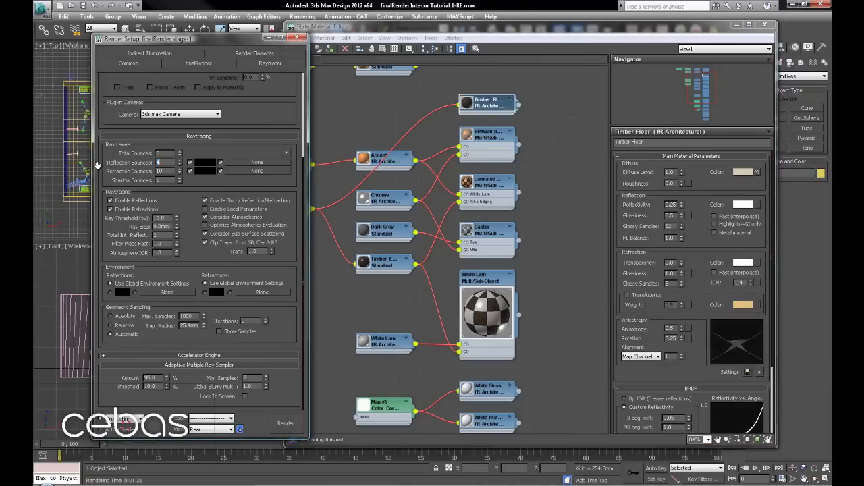
key(Return)
Check the finalRender sampling options, then start the Rear region render and cancel it during frame 0.
click(192, 63)
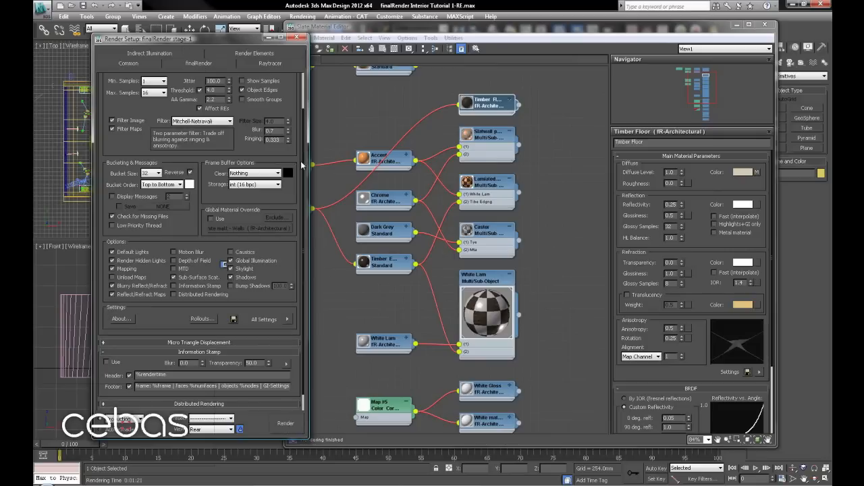
click(285, 422)
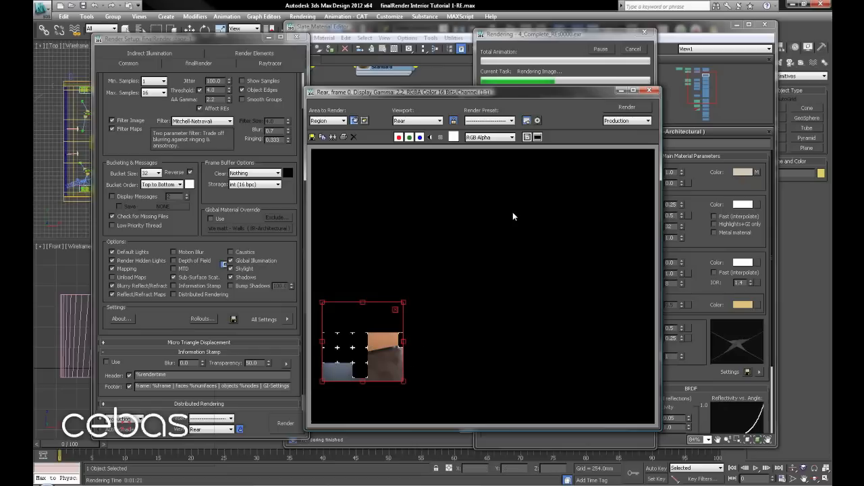
click(632, 50)
Enable Fast (interpolate) reflections on the Timber Floor material, with a 1500 mm high detail distance and 6 neighbouring points.
click(730, 226)
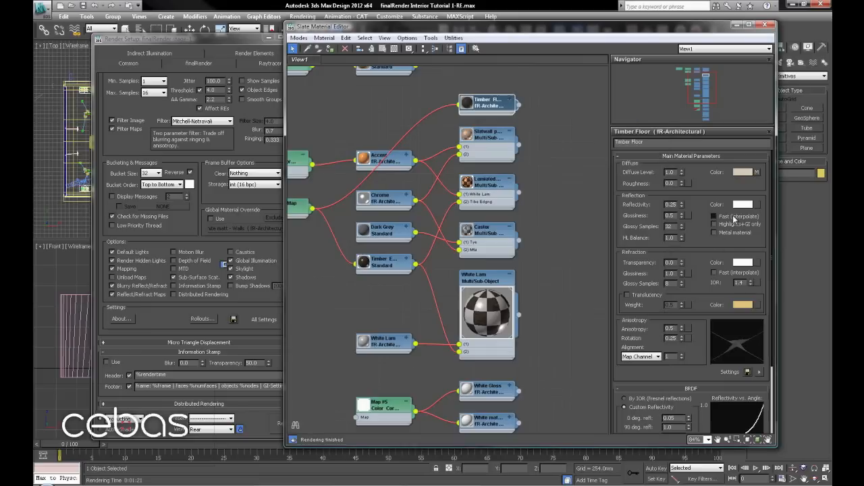
scroll(691, 265, down, 3)
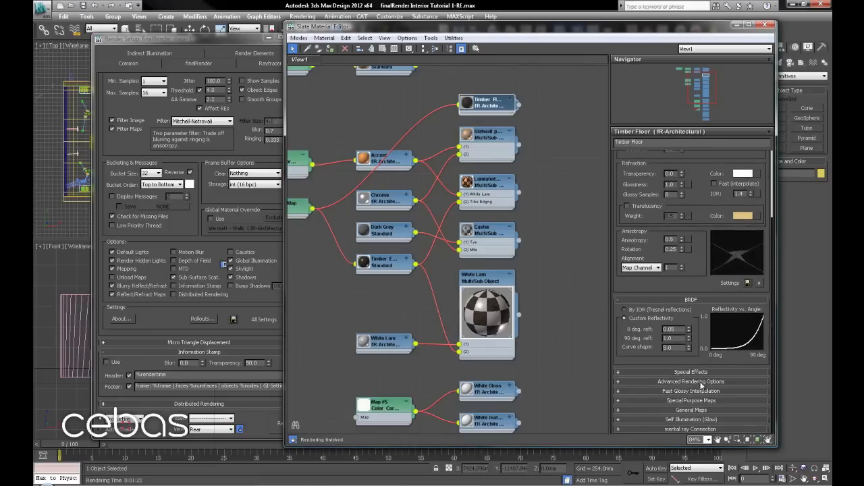
scroll(699, 390, down, 2)
double_click(736, 382)
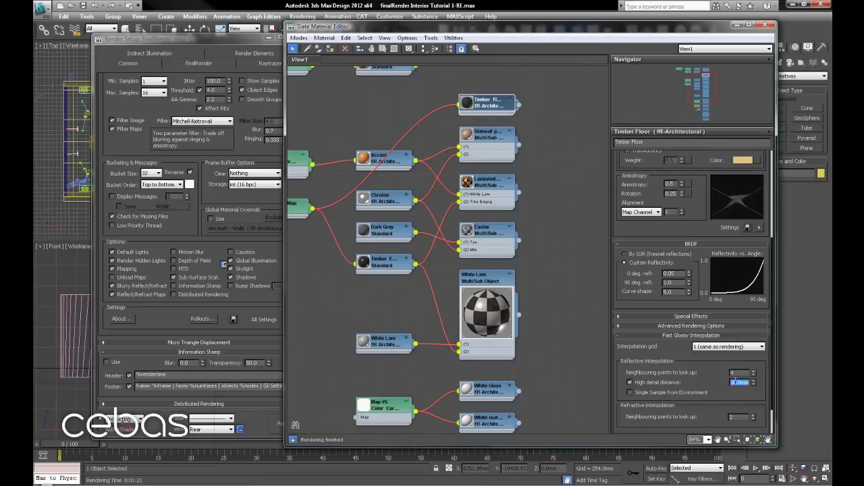
text(1500)
key(Return)
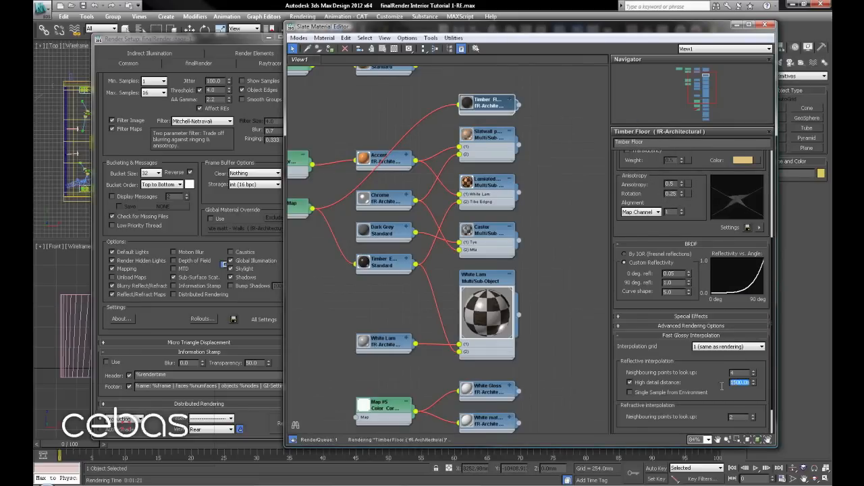
click(755, 371)
scroll(695, 248, up, 2)
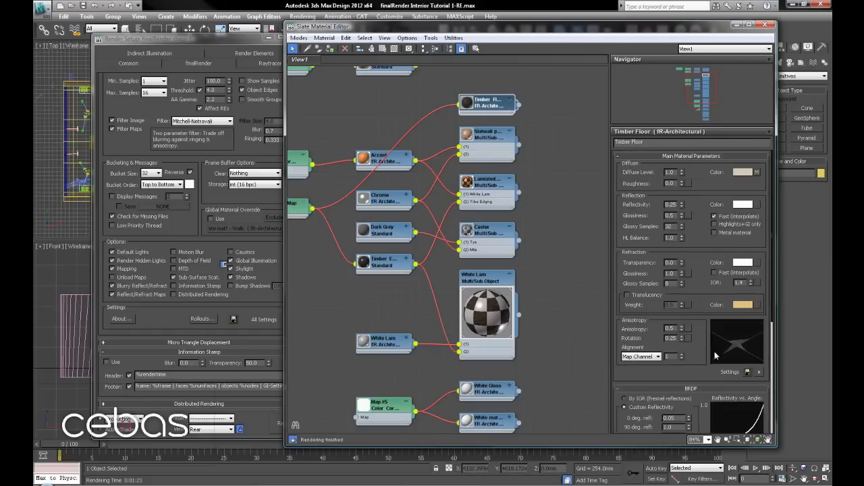
Inspect the special effects settings of the Timber Floor material and open the Accent material's parameters for comparison.
scroll(688, 186, down, 5)
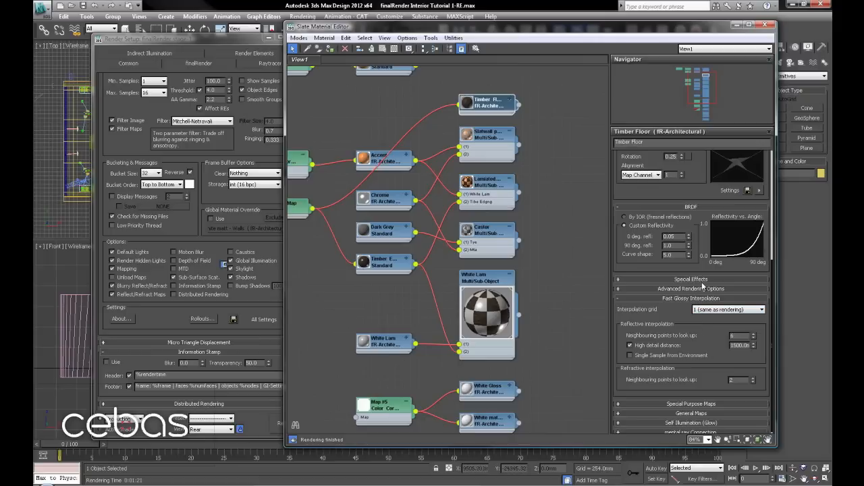
click(702, 281)
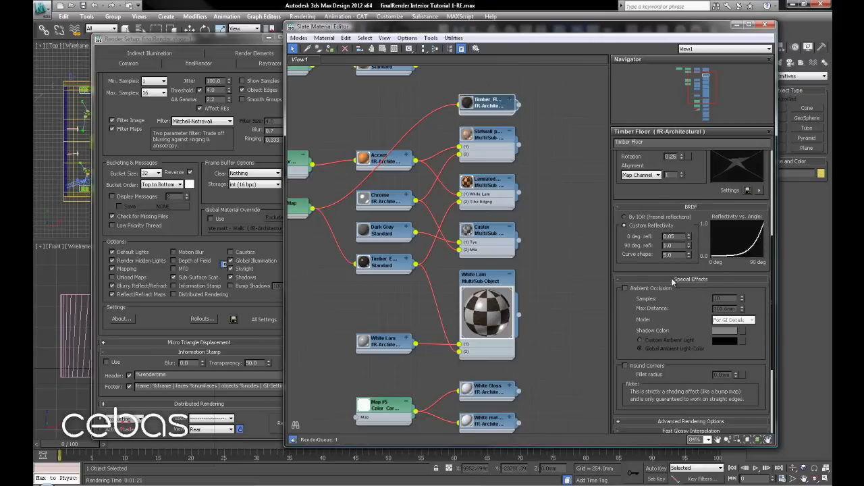
click(674, 281)
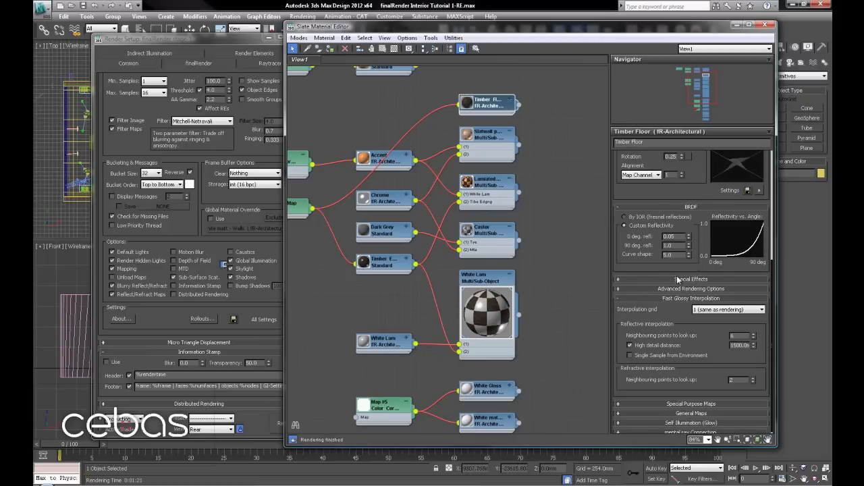
click(678, 279)
click(645, 280)
double_click(395, 164)
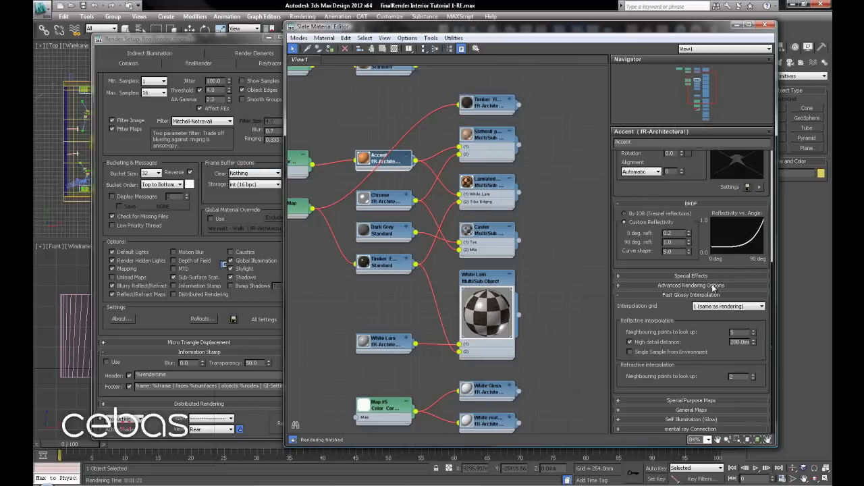
click(708, 277)
click(709, 277)
Render the Rear view region with the interpolated floor reflections and cancel during frame 0.
click(170, 313)
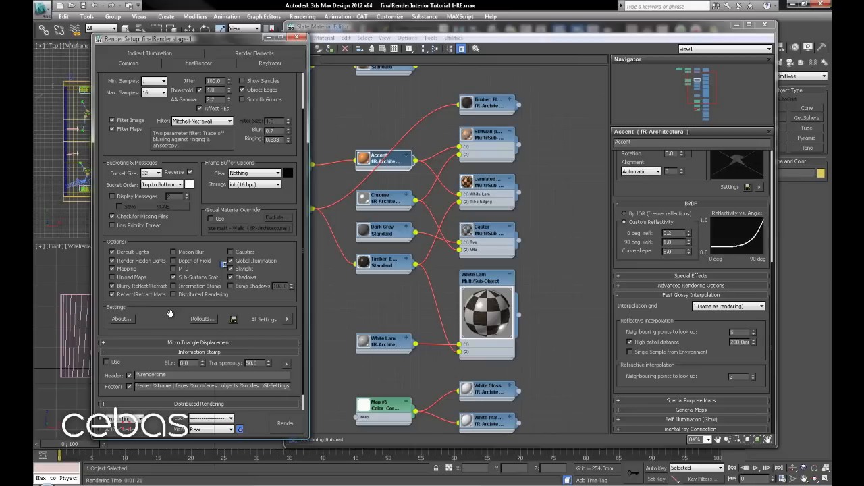
click(286, 424)
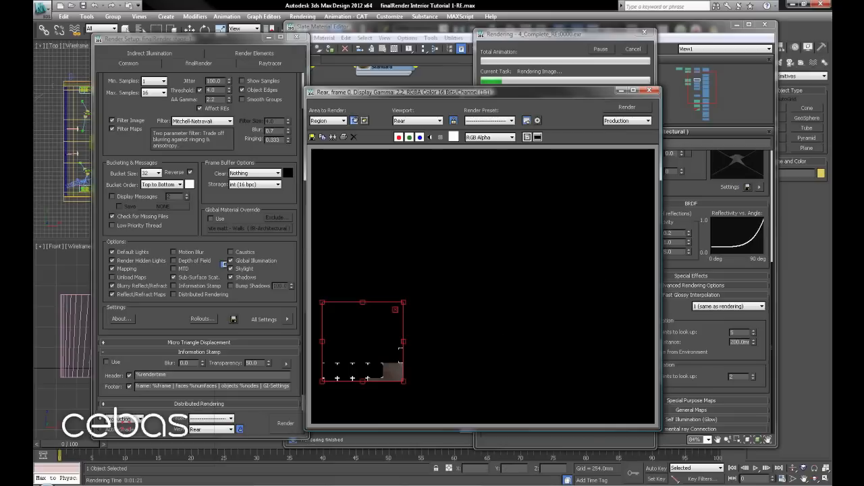
click(632, 50)
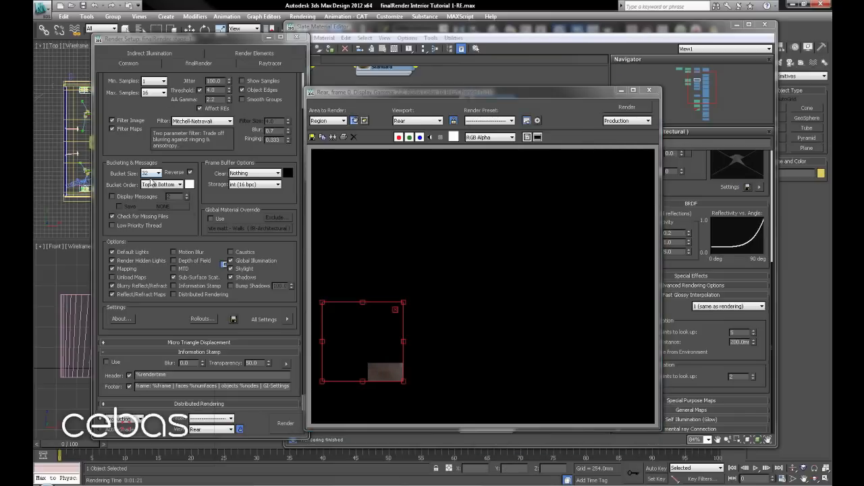
Narrow the render region to about half its width over the floor and keep the bucket size at 32.
drag(322, 342, 359, 332)
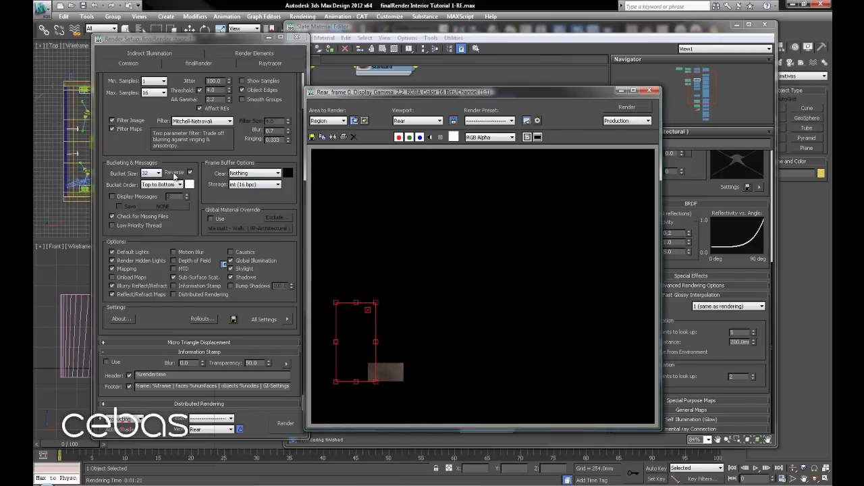
click(157, 173)
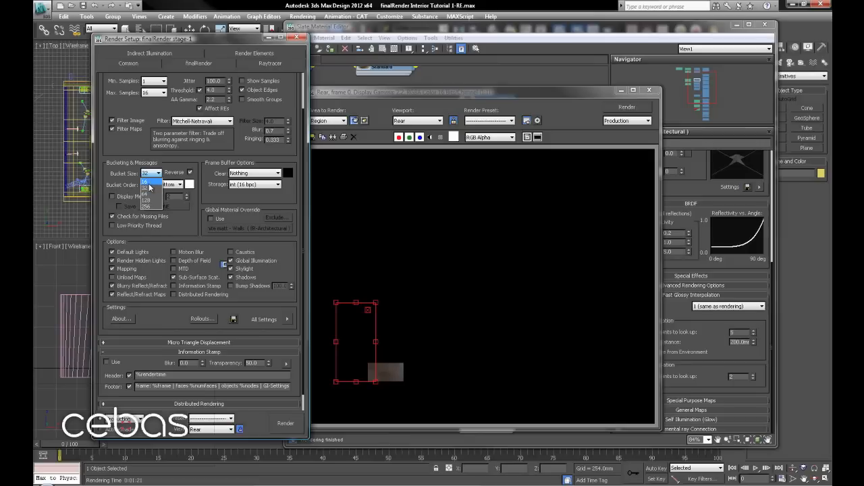
click(150, 187)
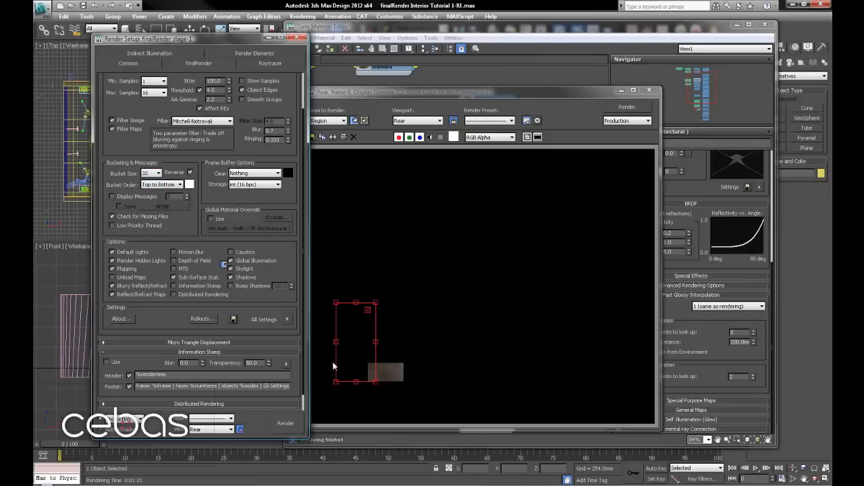
Render the narrowed Rear region for frames 10 to 20, cancelling during frame 17.
click(147, 65)
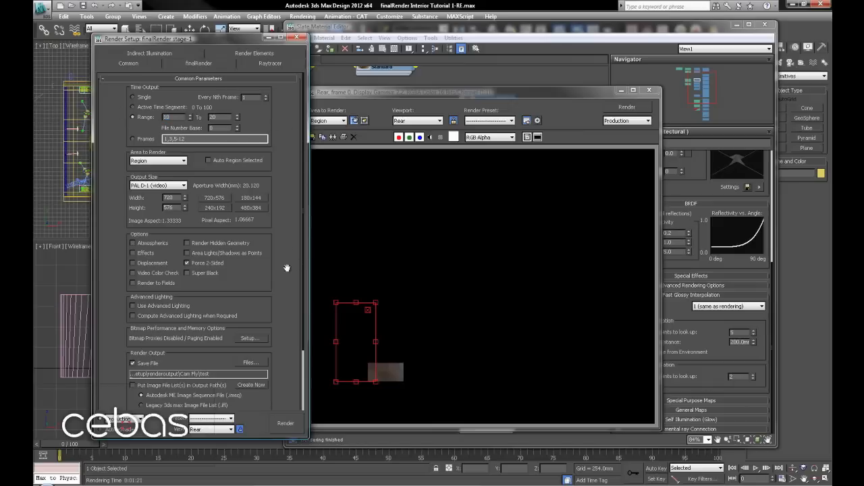
click(293, 427)
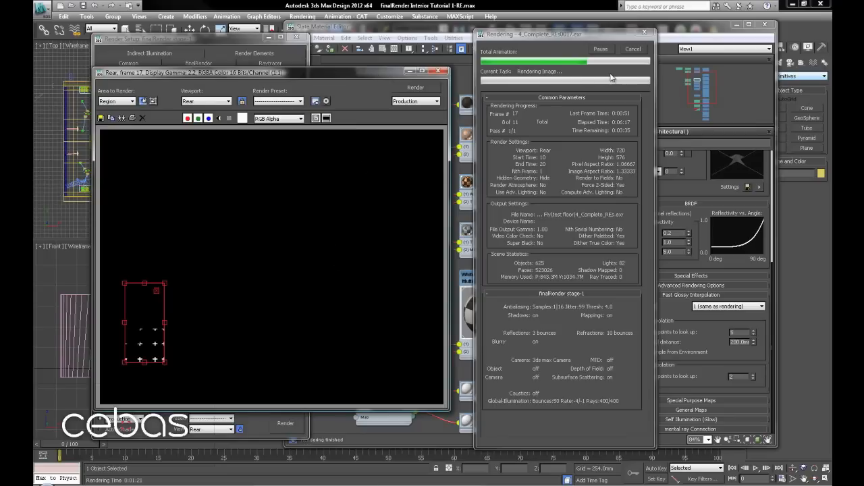
click(632, 49)
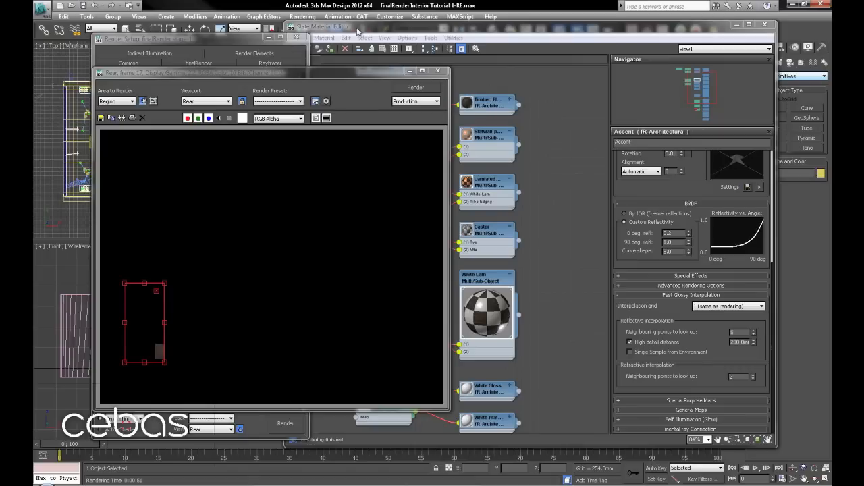
Load the test floor EXR sequence, frames 0 to 16, into RAM Player channel A at 720 x 576 and close it after viewing.
click(303, 17)
click(311, 253)
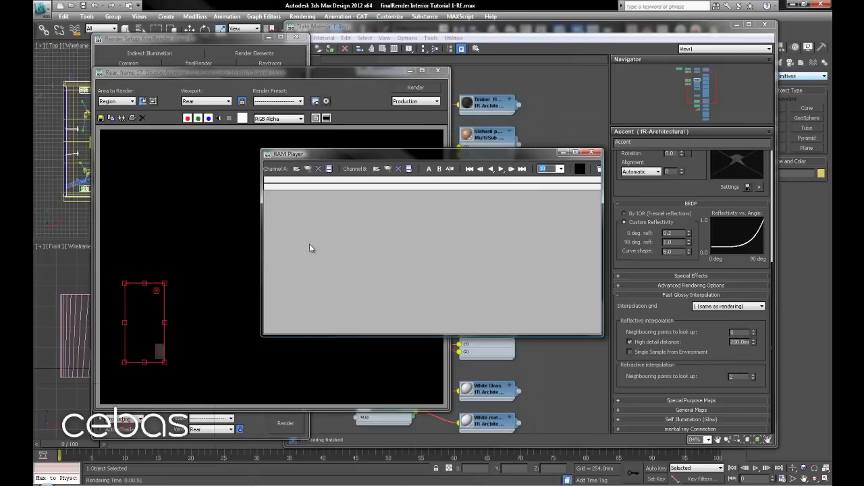
click(296, 170)
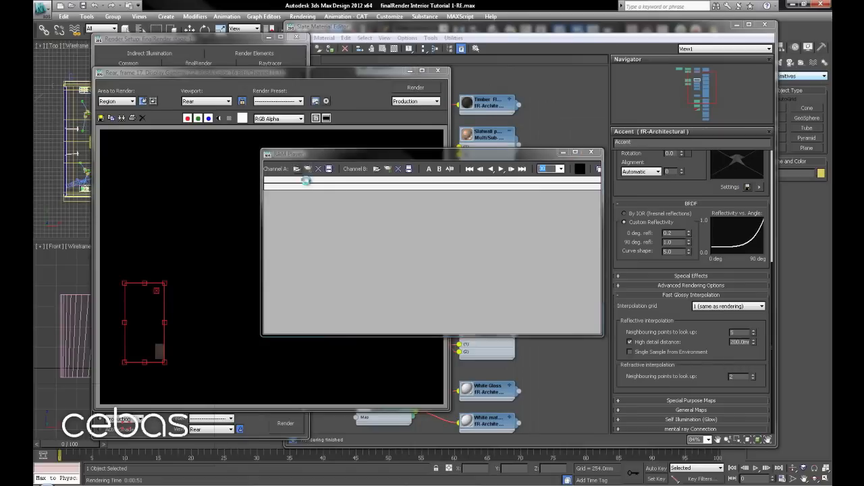
double_click(125, 134)
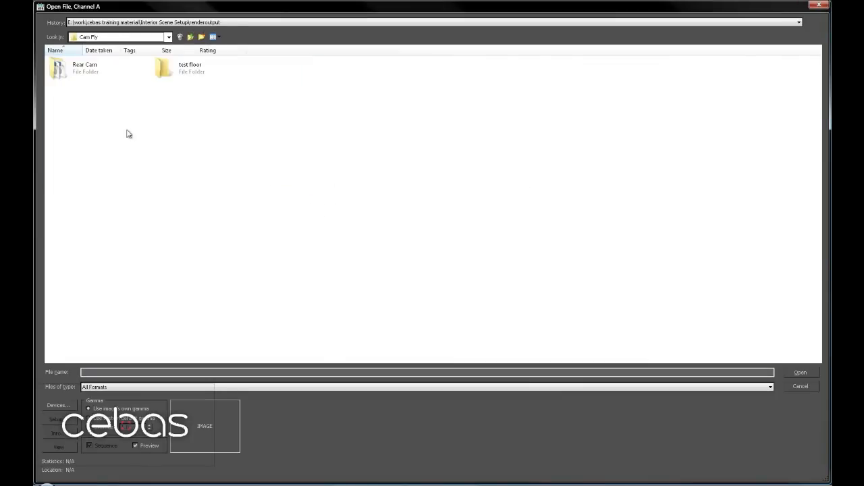
double_click(191, 73)
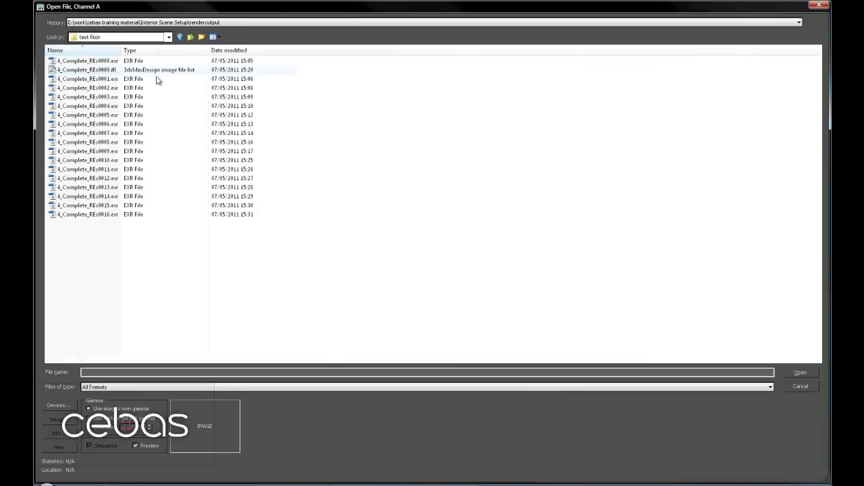
click(110, 79)
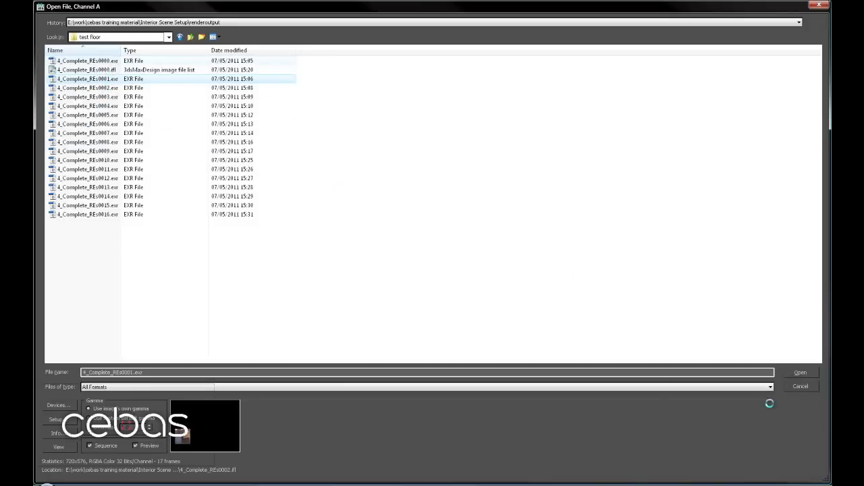
click(799, 375)
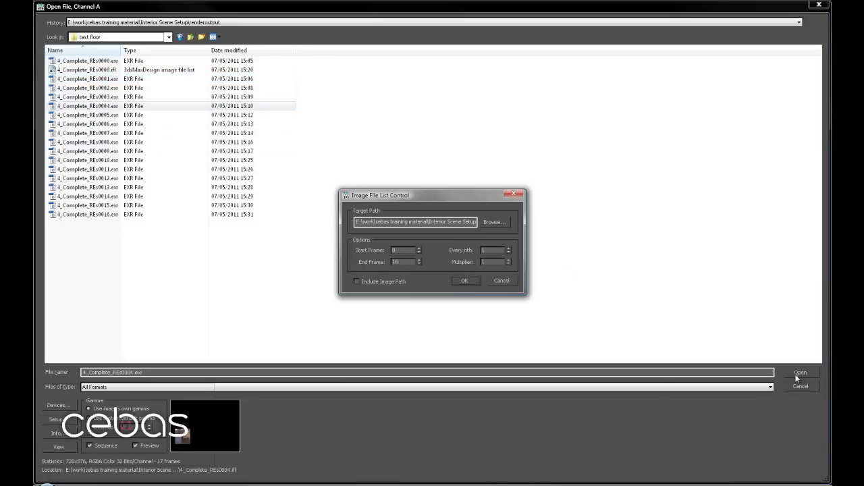
click(465, 281)
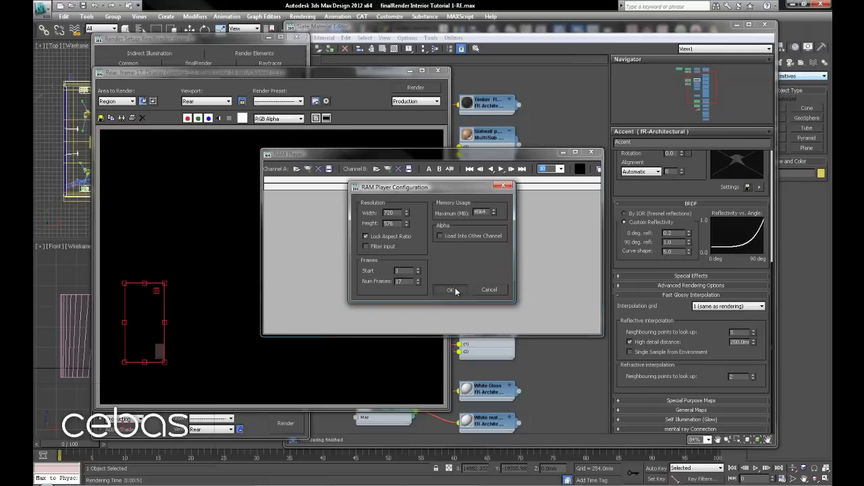
click(451, 290)
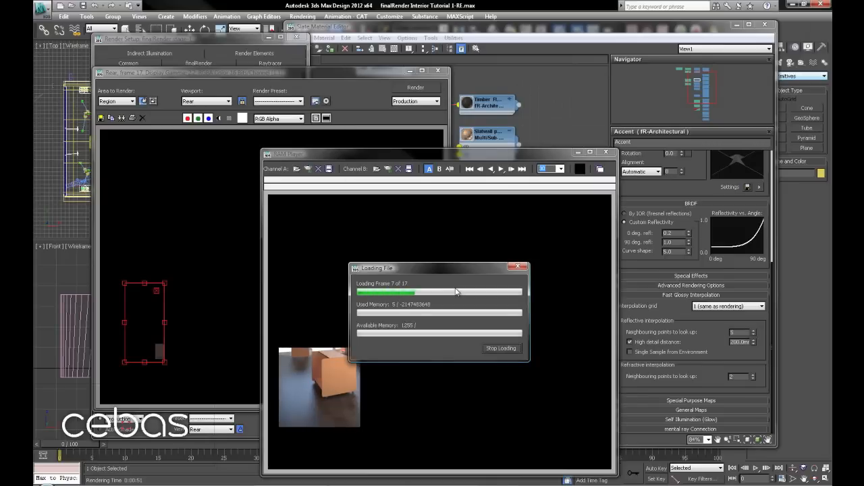
click(515, 267)
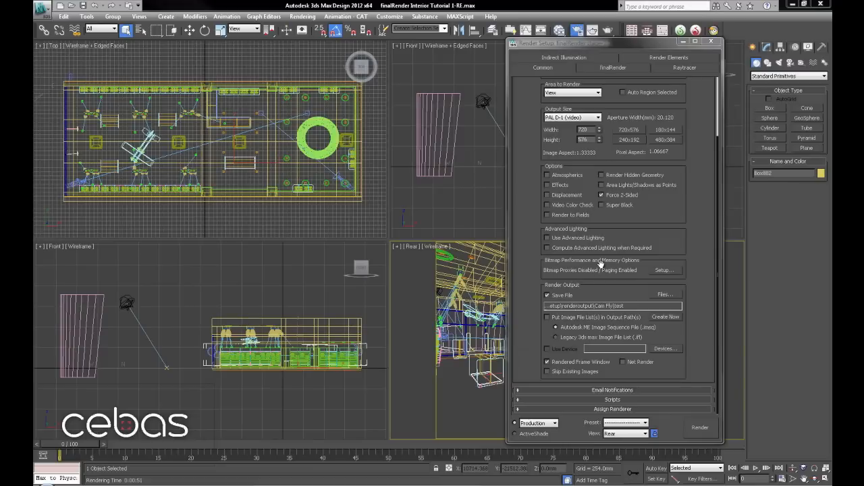
Check the OpenEXR configuration of the render output and keep saving to 4_Complete_REs.exr in the test floor folder.
click(621, 45)
drag(373, 56, 203, 53)
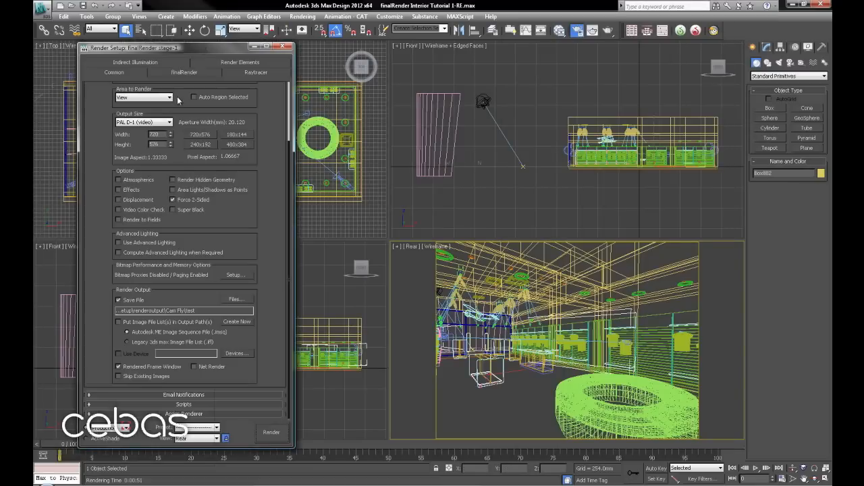
click(235, 299)
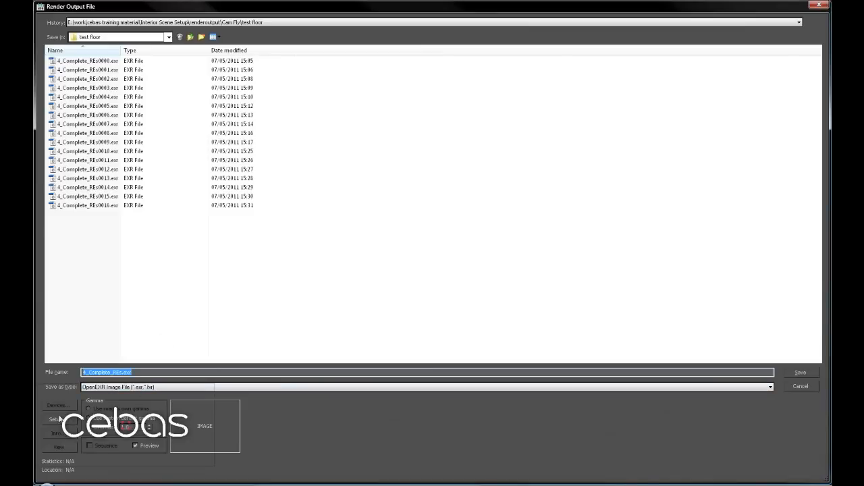
click(60, 420)
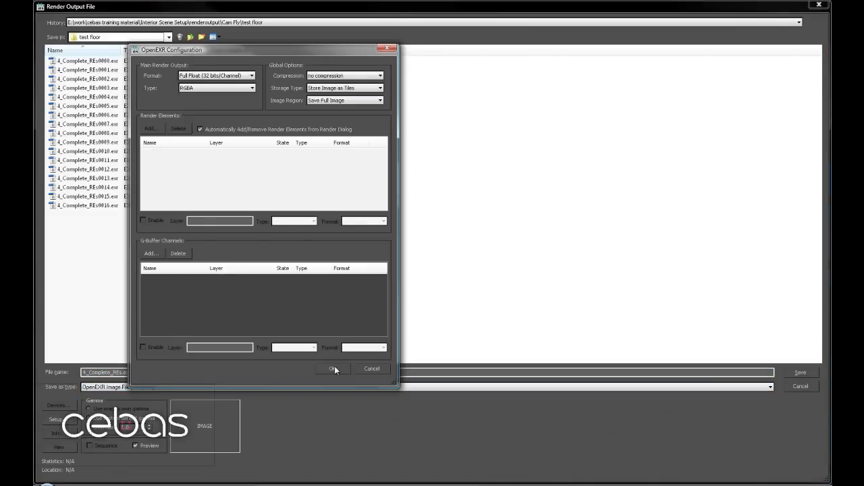
click(333, 368)
click(801, 373)
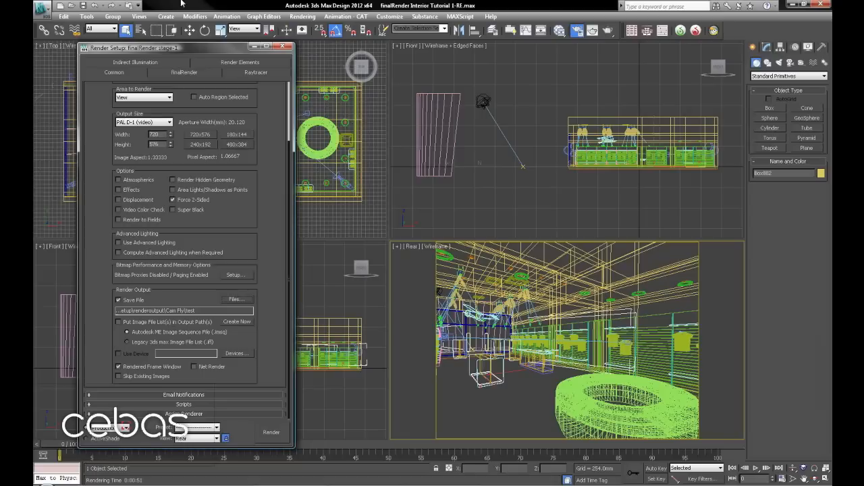
Check the raytracing settings, render elements and frame range, and render the full Rear view for frames 10 to 20.
click(239, 72)
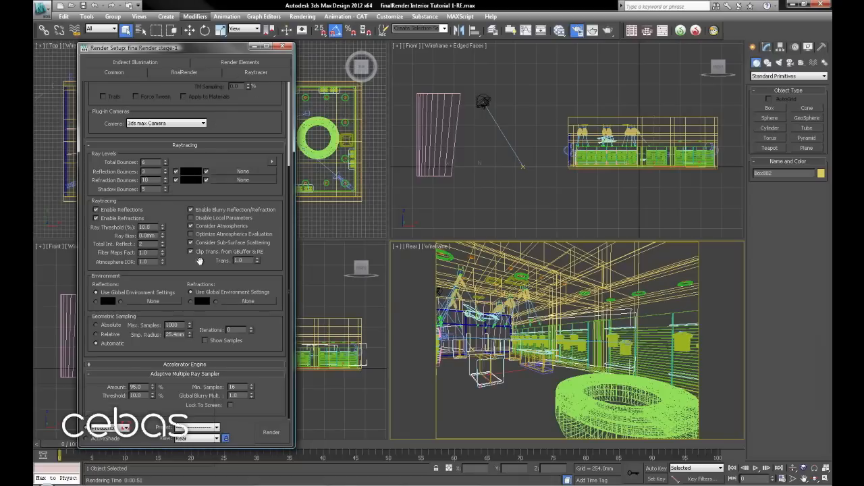
click(240, 66)
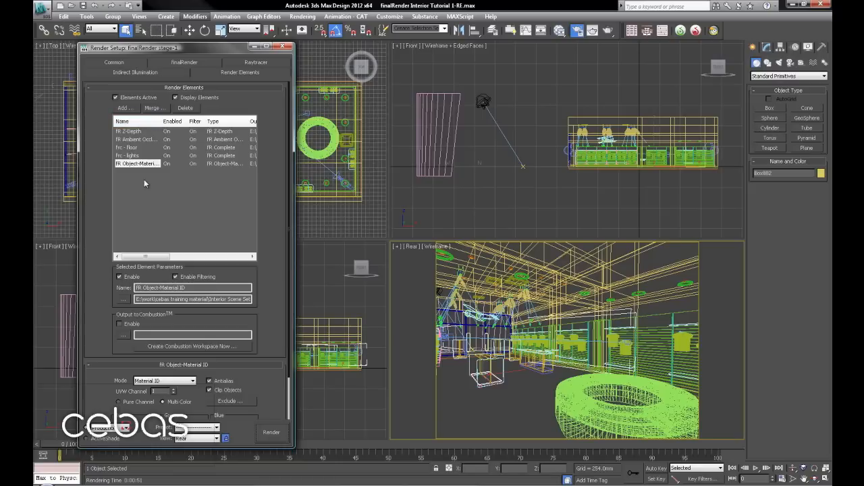
click(124, 65)
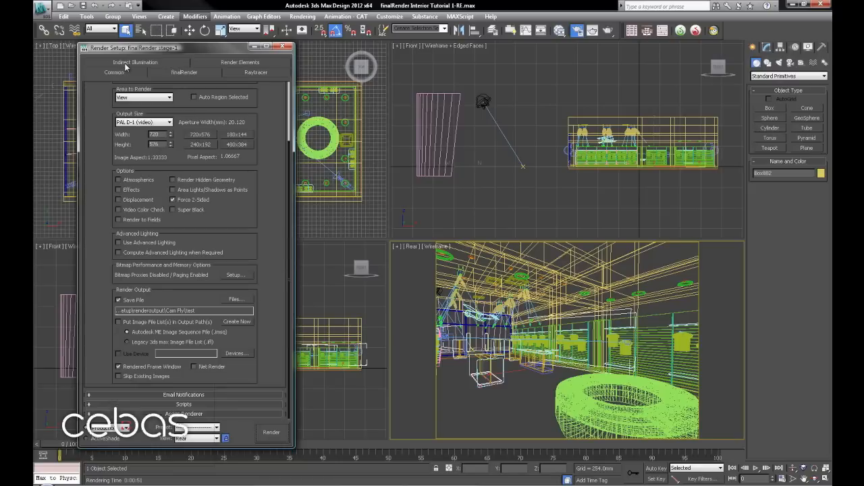
scroll(139, 141, up, 4)
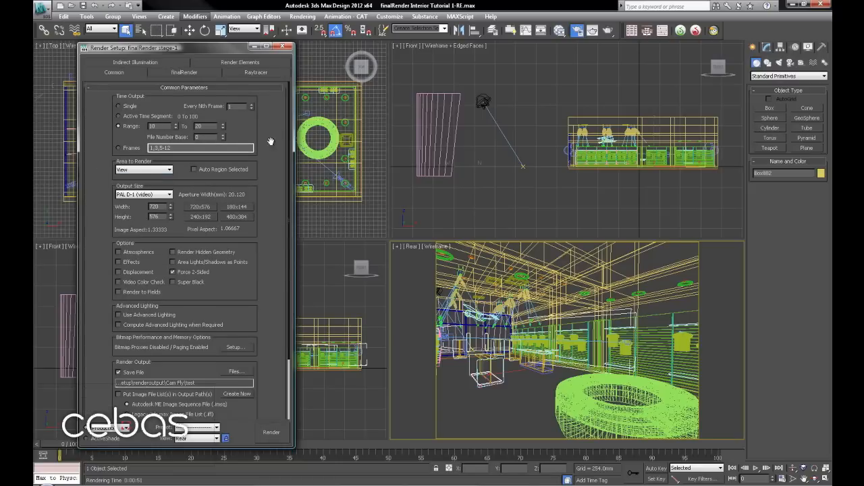
drag(280, 384, 283, 174)
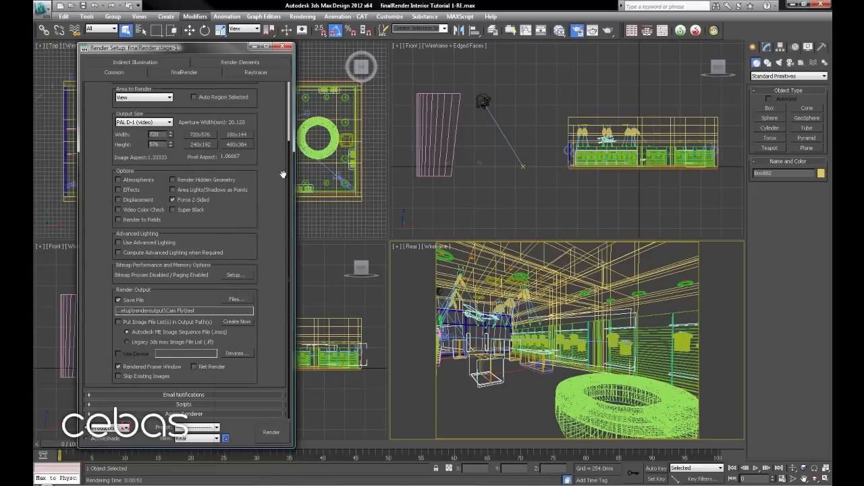
click(277, 431)
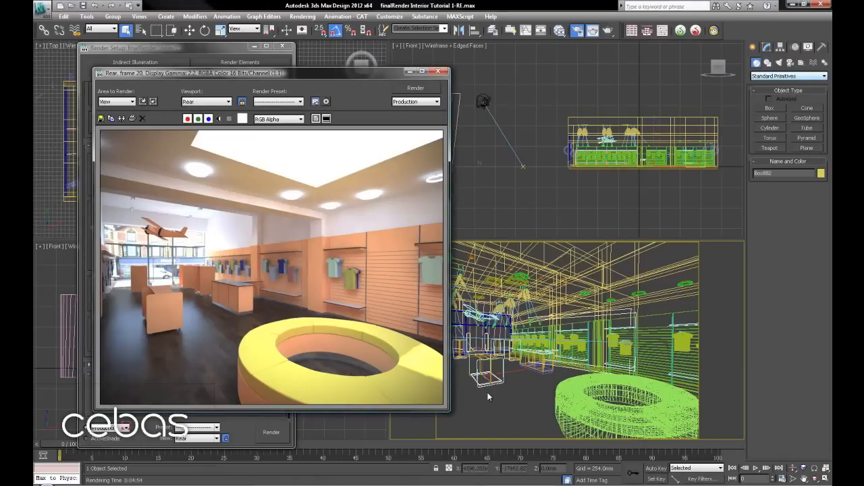
drag(287, 74, 479, 88)
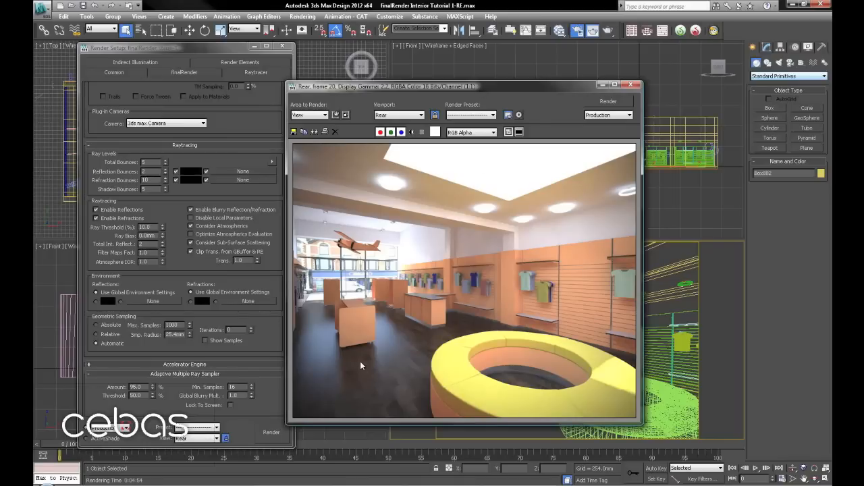
Load the test floor sequence starting at 4_Complete_REs0010.exr into RAM Player channel A for review, and close the player and rendered frame window.
click(302, 16)
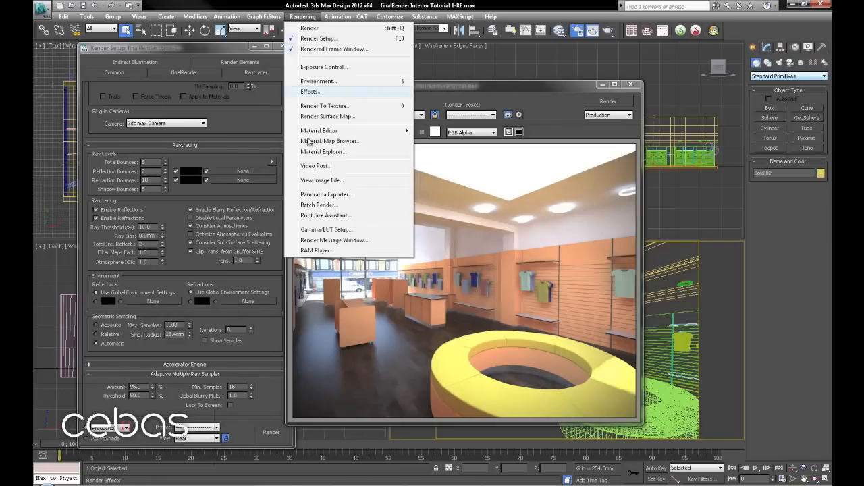
click(314, 254)
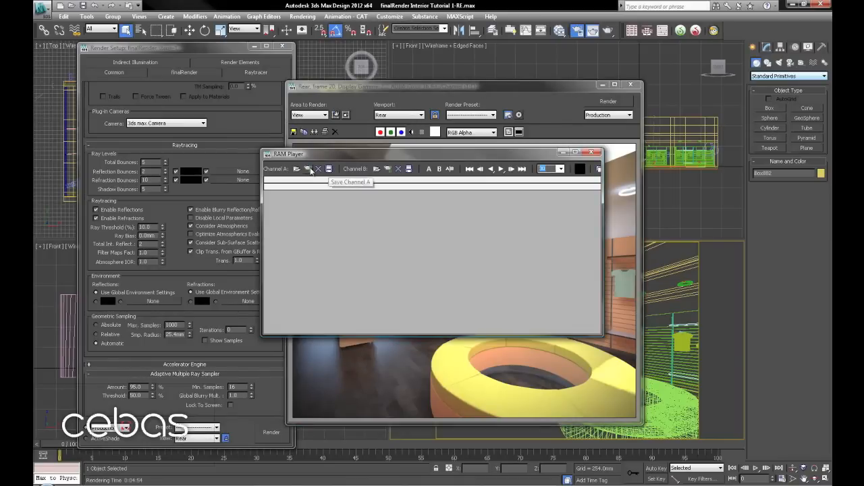
click(296, 169)
double_click(114, 78)
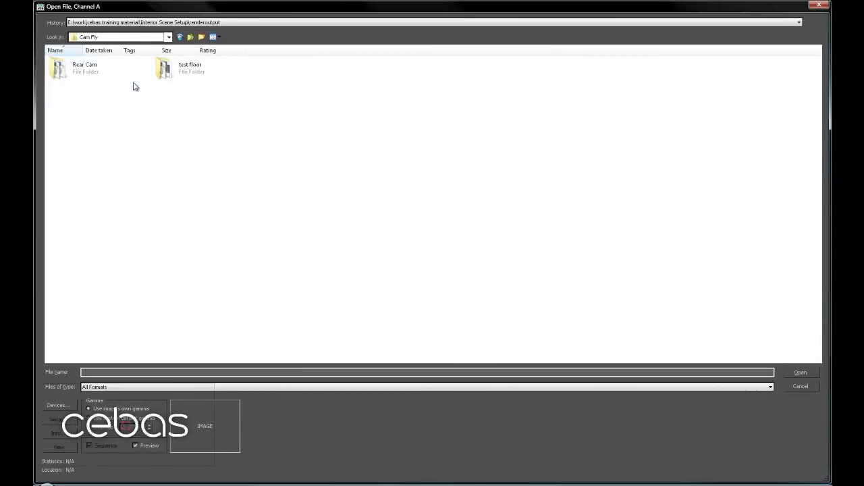
double_click(174, 76)
double_click(116, 62)
click(464, 281)
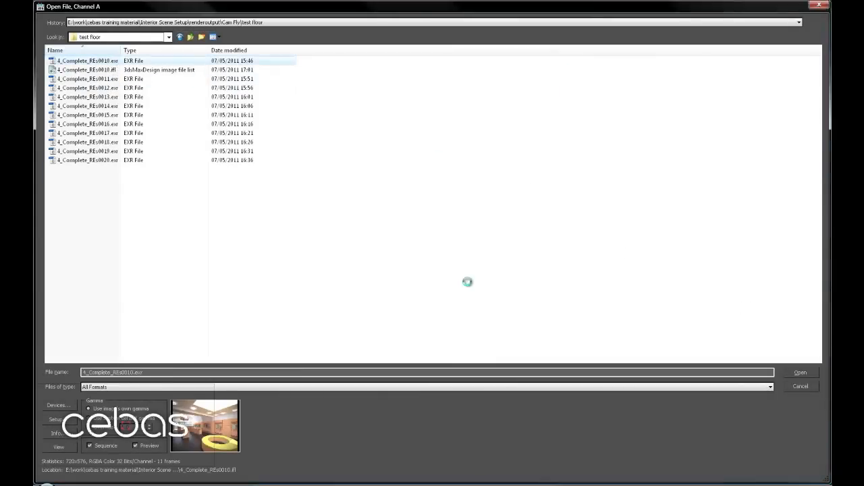
click(468, 289)
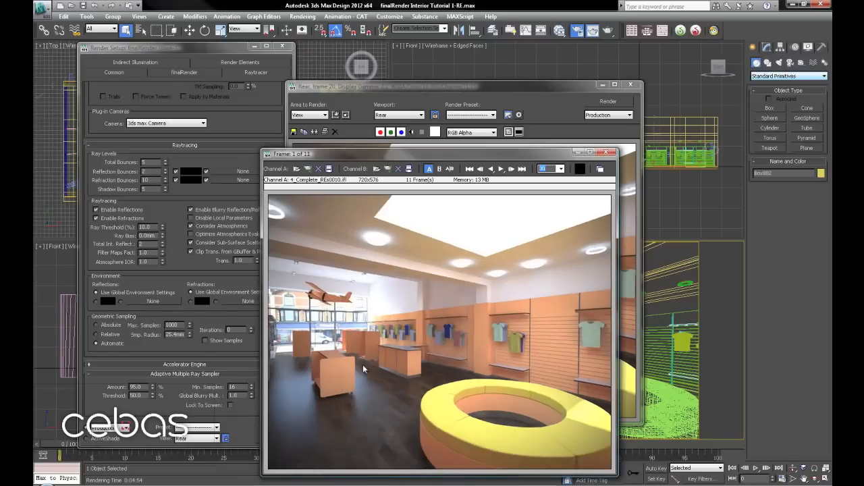
click(607, 153)
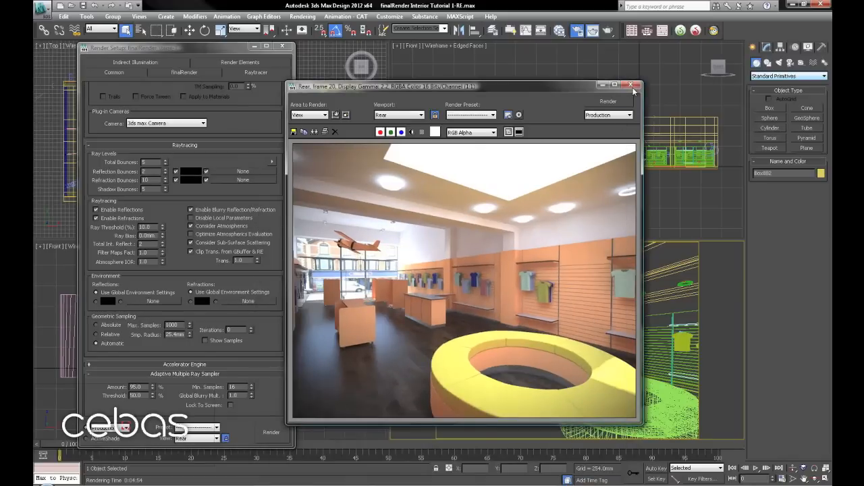
click(631, 85)
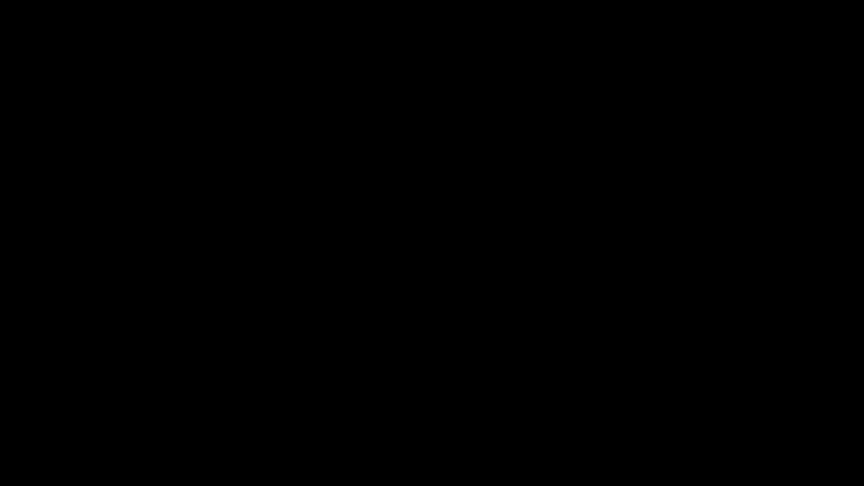